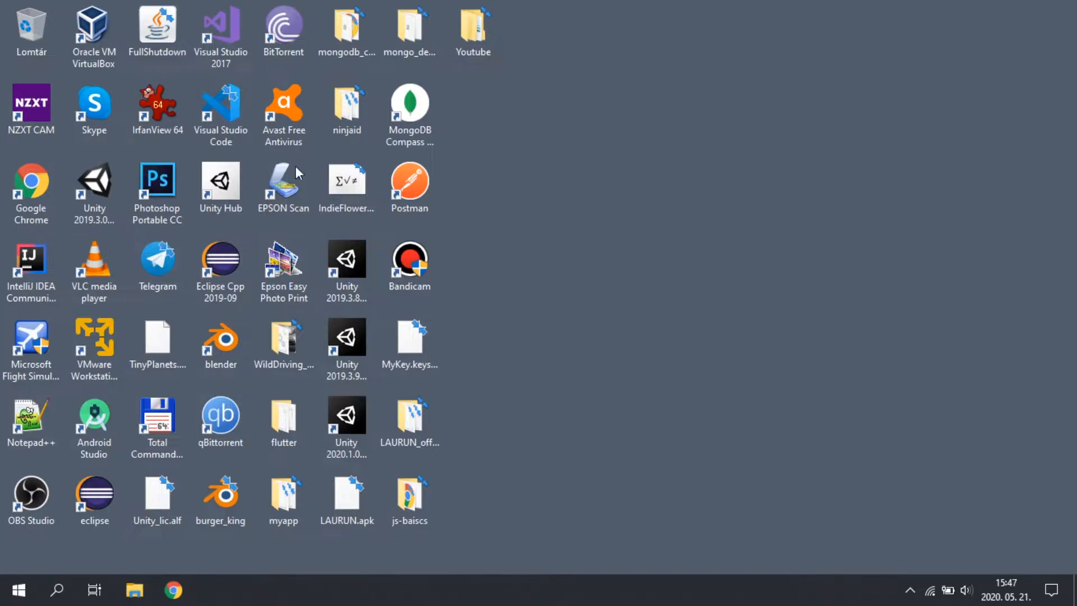
- Launch Unity Hub, postpone the Hub update, and open the Simple 3D Tutorial Game project
click(98, 208)
double_click(235, 195)
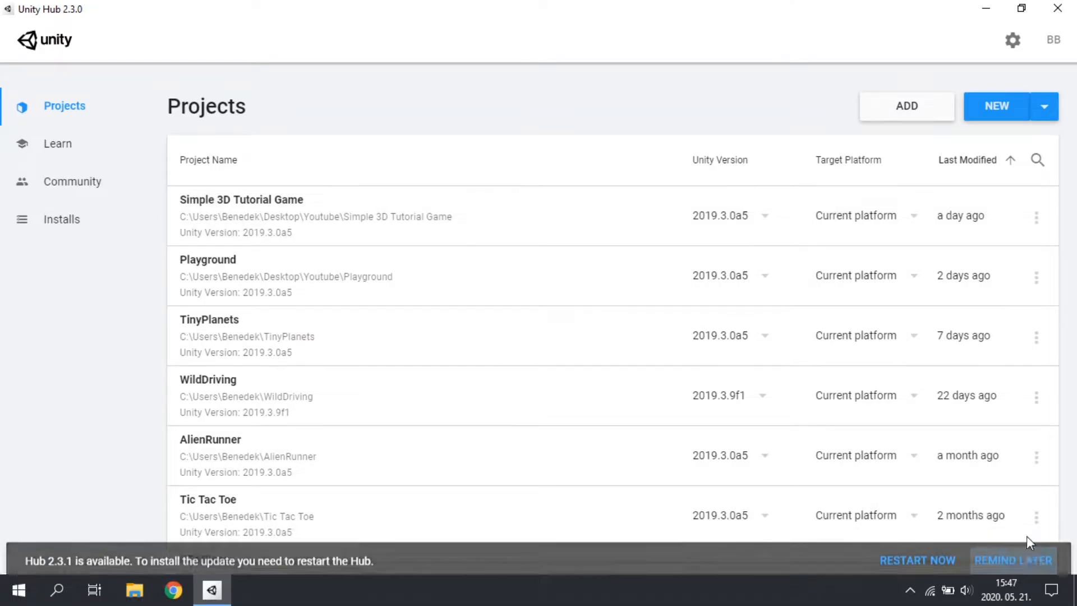
click(1013, 560)
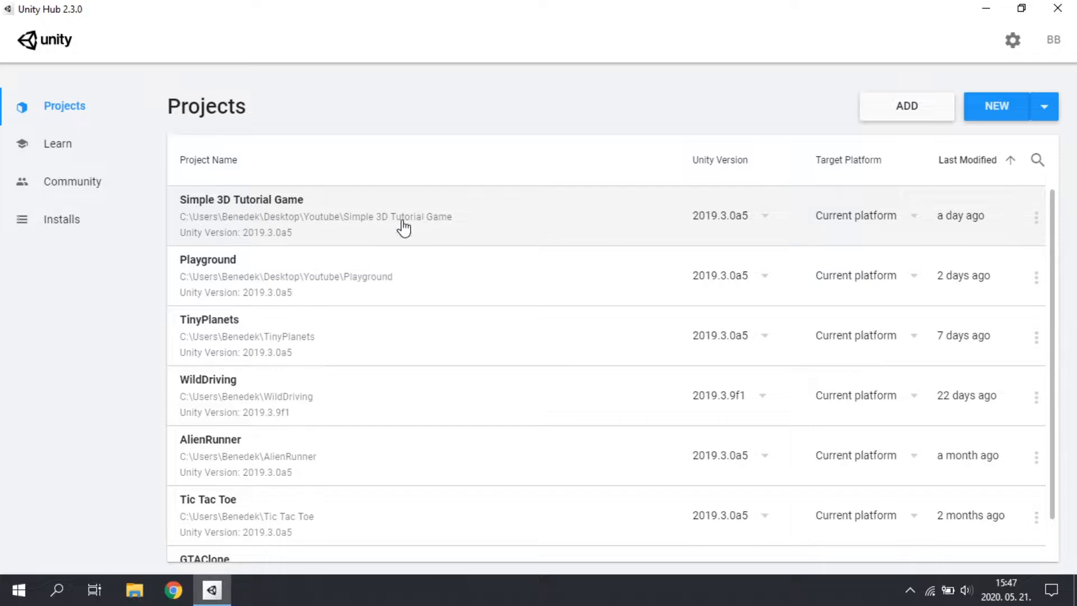
click(527, 213)
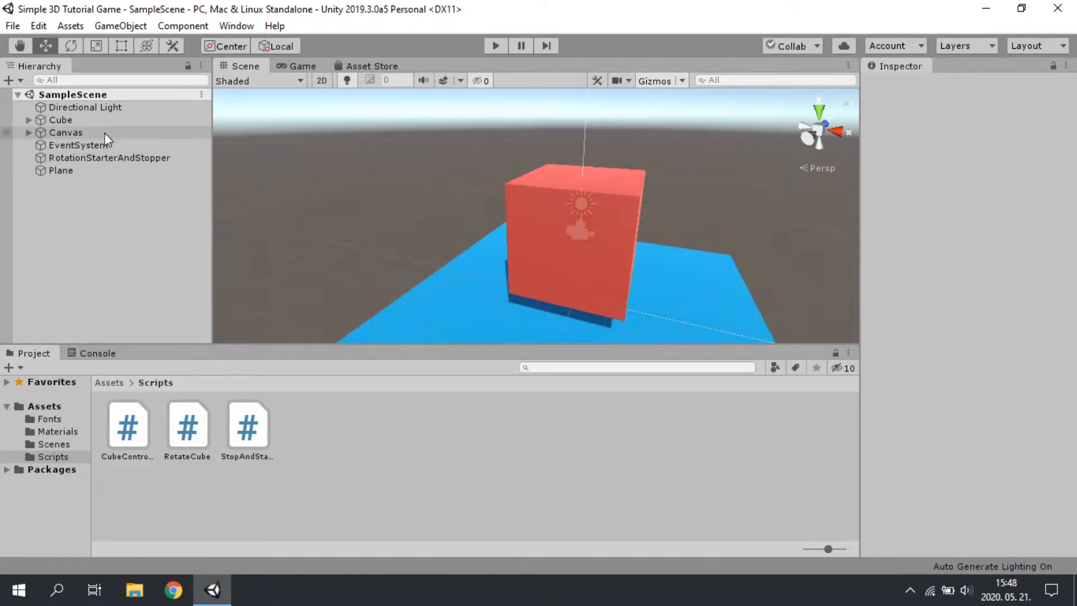
- Delete the Plane from SampleScene and add a 3D Terrain object in its place
click(57, 168)
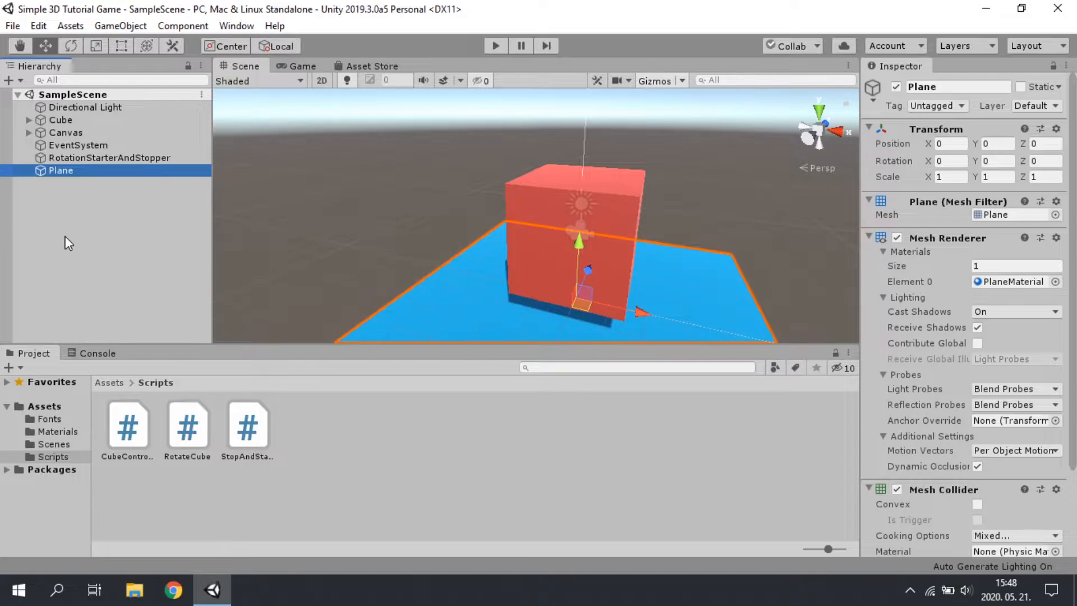
key(Delete)
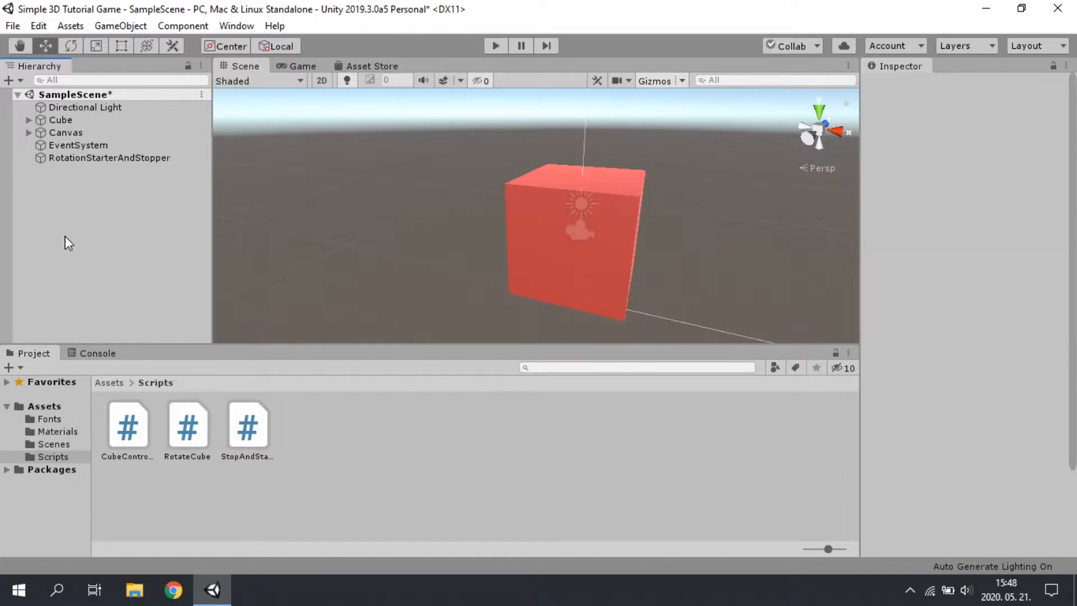
right_click(88, 208)
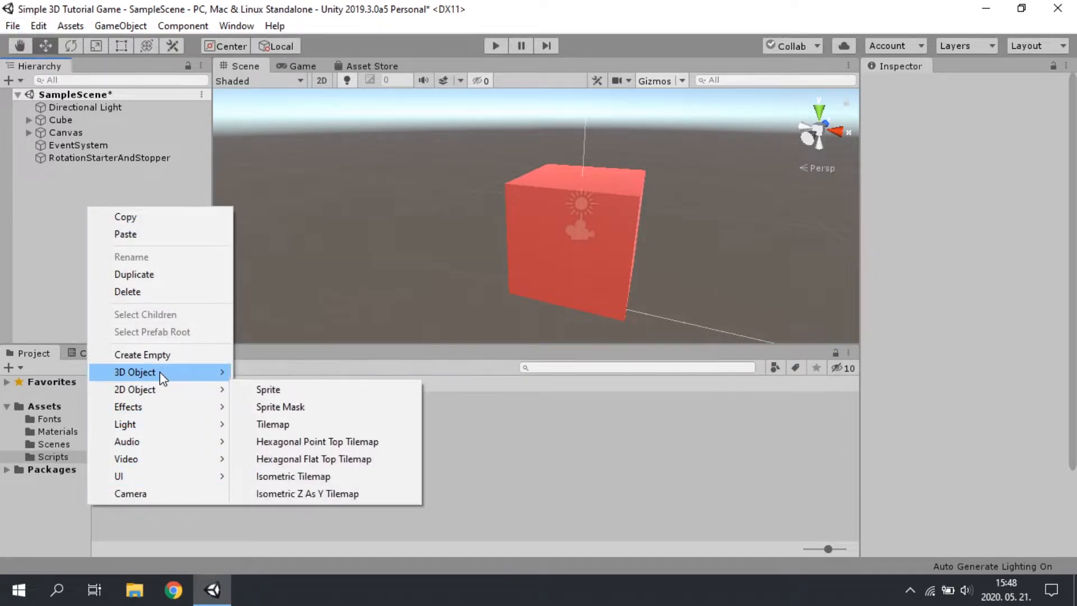
mouse_move(174, 367)
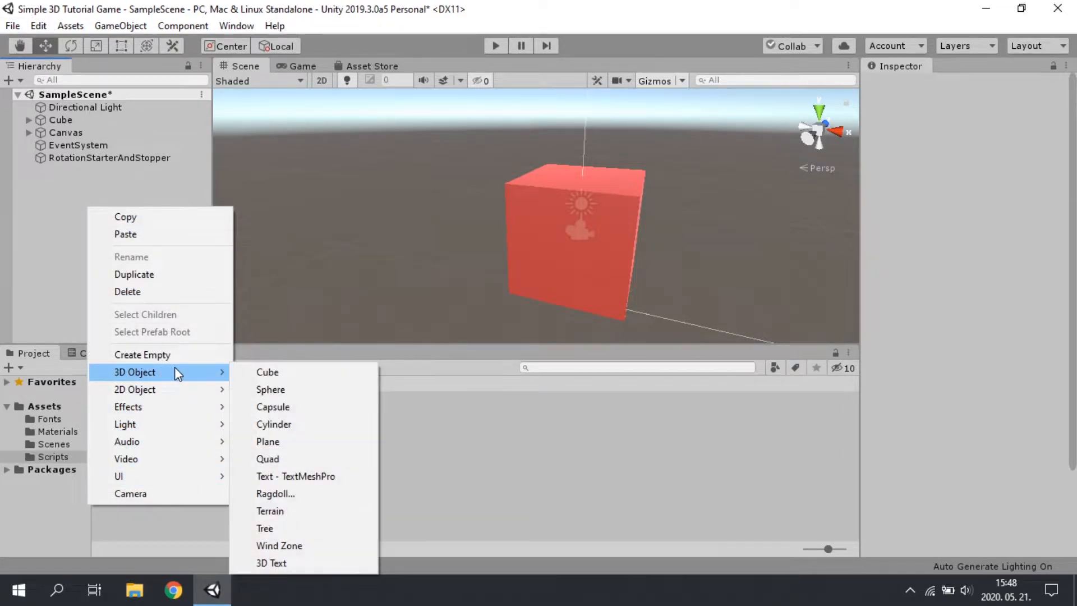
click(332, 513)
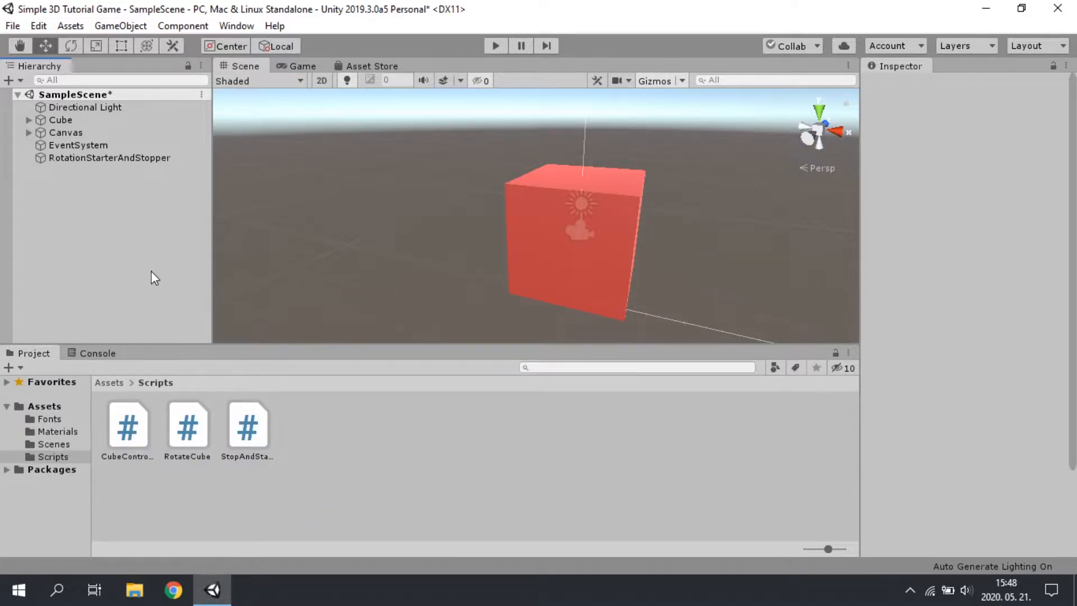
- Look over the new terrain and the red cube from several angles and distances
right_drag(351, 243, 558, 238)
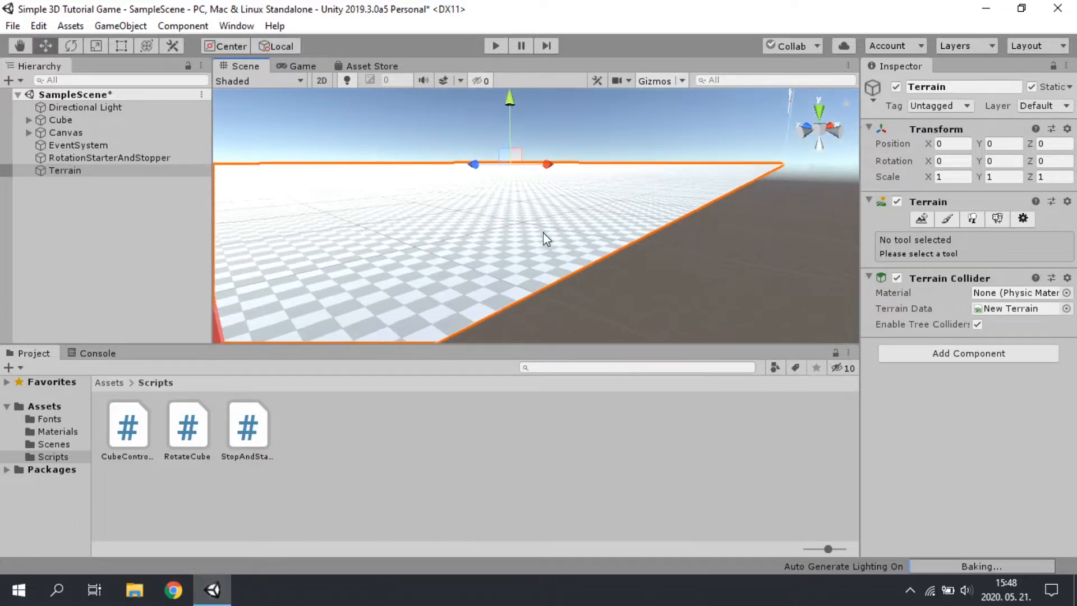
scroll(555, 231, down, 4)
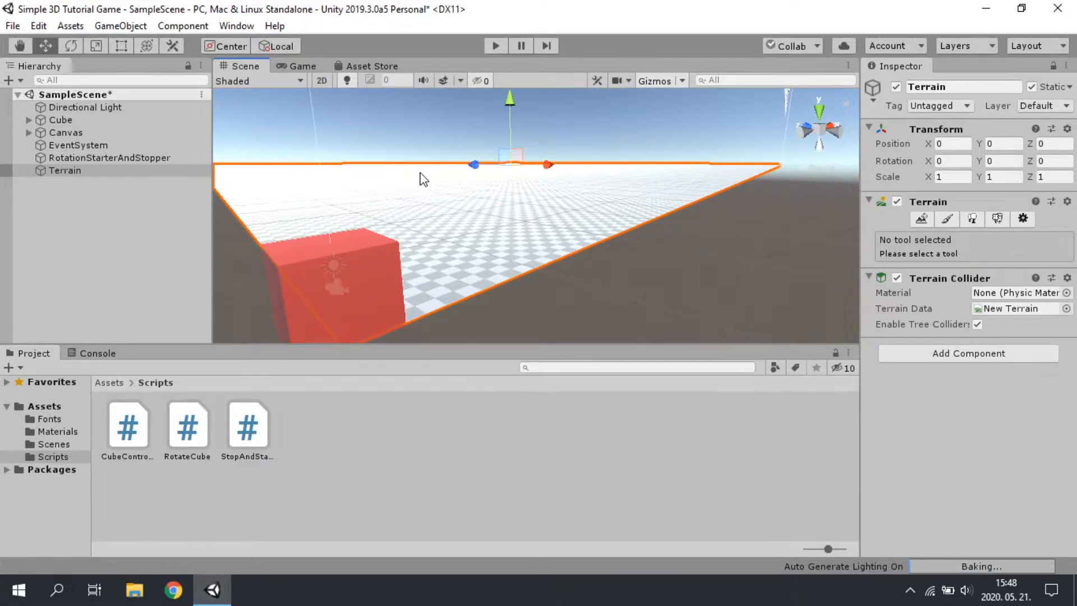
scroll(466, 187, down, 4)
scroll(580, 219, down, 2)
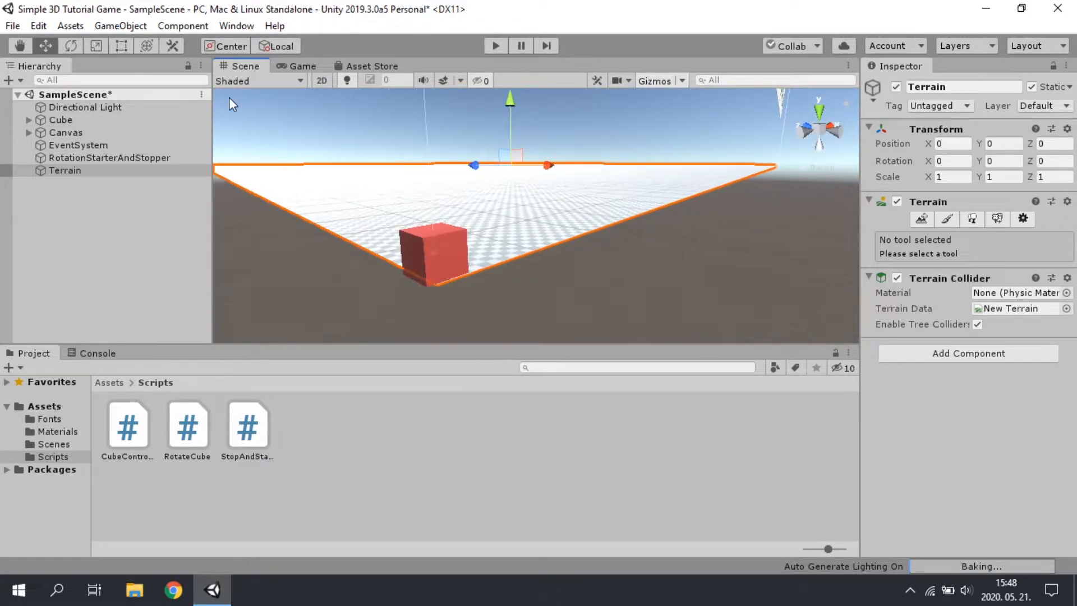
alt+right_drag(513, 156, 405, 375)
scroll(548, 204, down, 10)
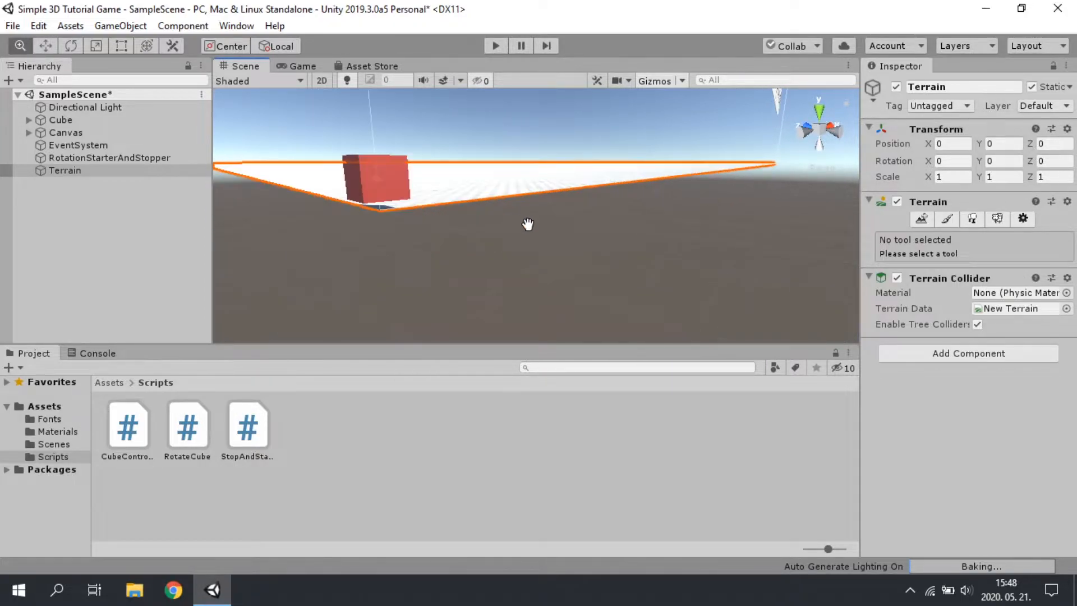
drag(528, 224, 449, 313)
right_drag(573, 236, 435, 191)
scroll(494, 222, down, 2)
drag(466, 226, 603, 213)
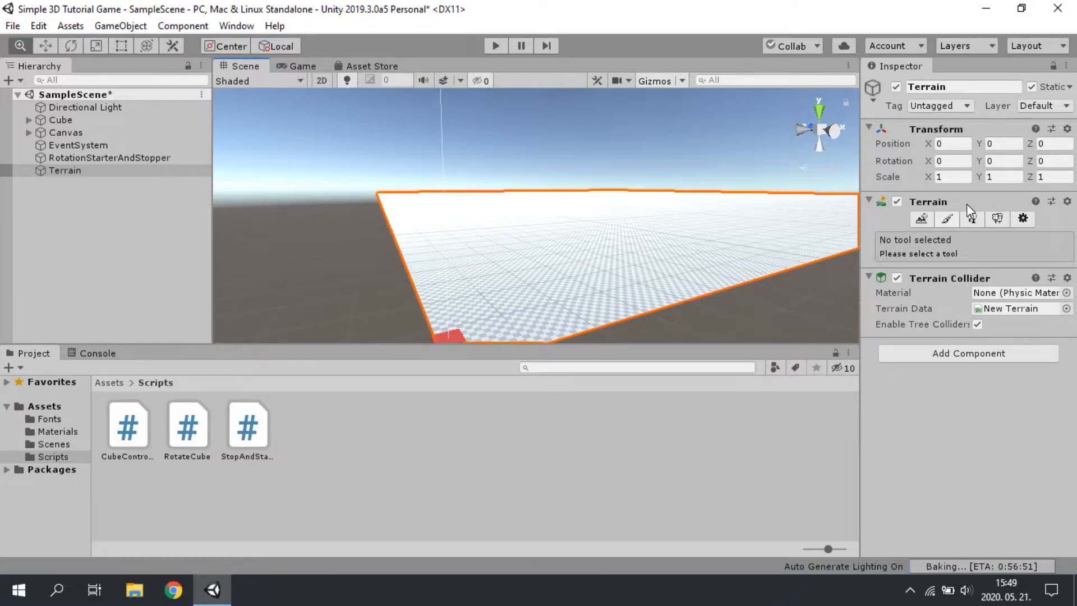
- Sculpt large hills on the terrain near the cube with the Raise or Lower Terrain brush
click(944, 222)
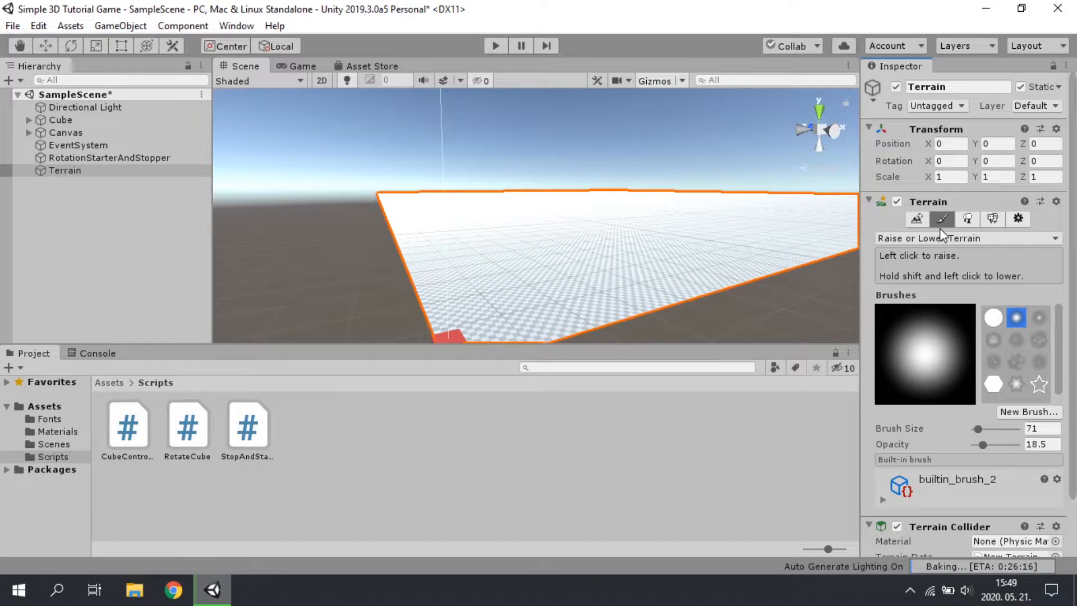
click(942, 238)
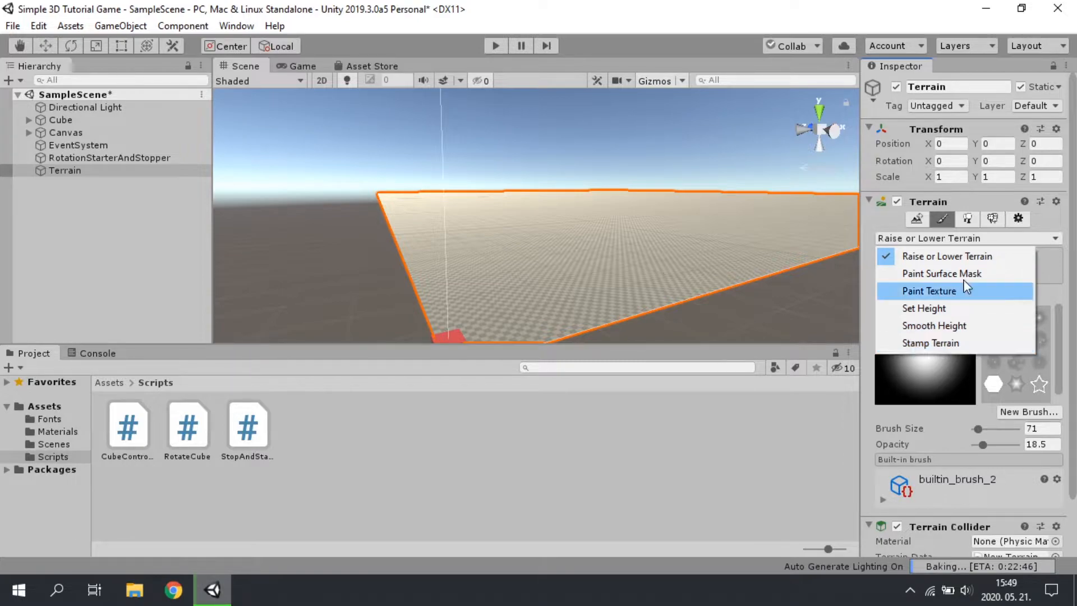
click(963, 235)
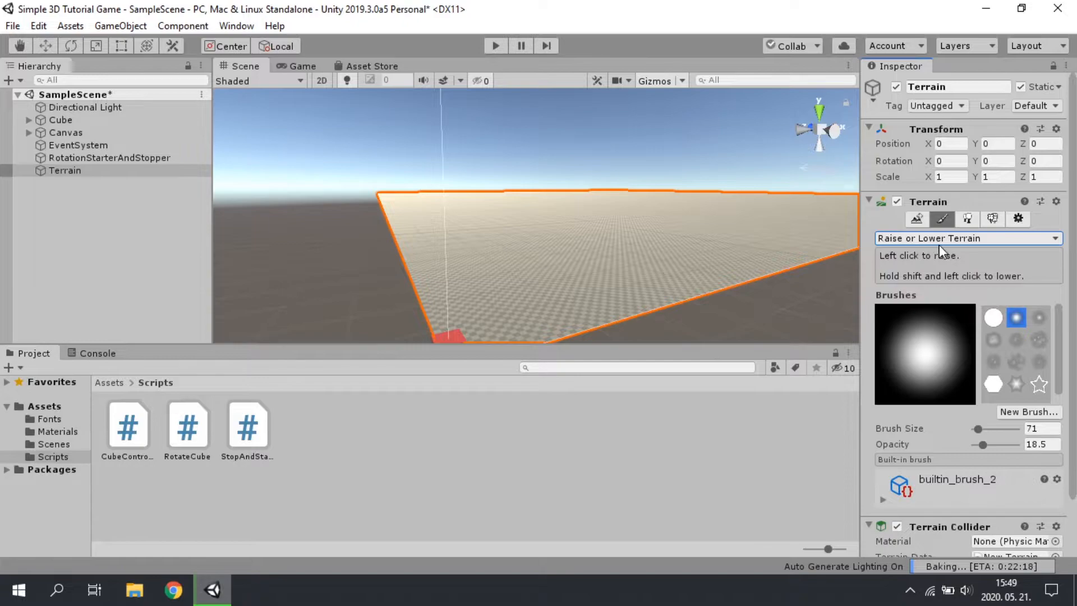
mouse_move(516, 264)
mouse_down()
mouse_move(537, 281)
mouse_move(545, 183)
mouse_up()
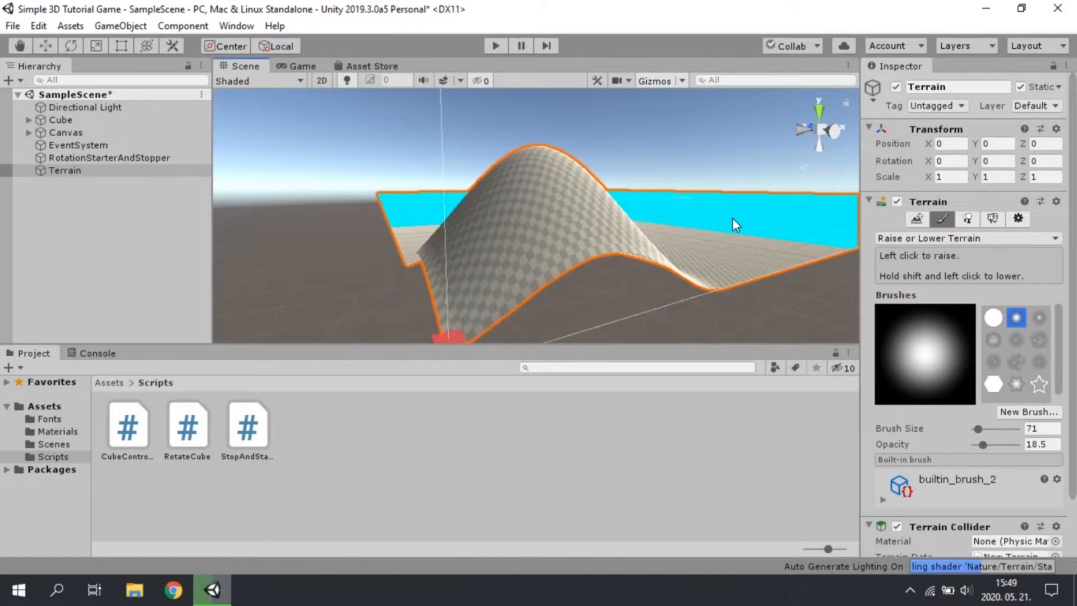
mouse_move(585, 241)
mouse_down()
mouse_move(460, 235)
mouse_move(621, 281)
mouse_up()
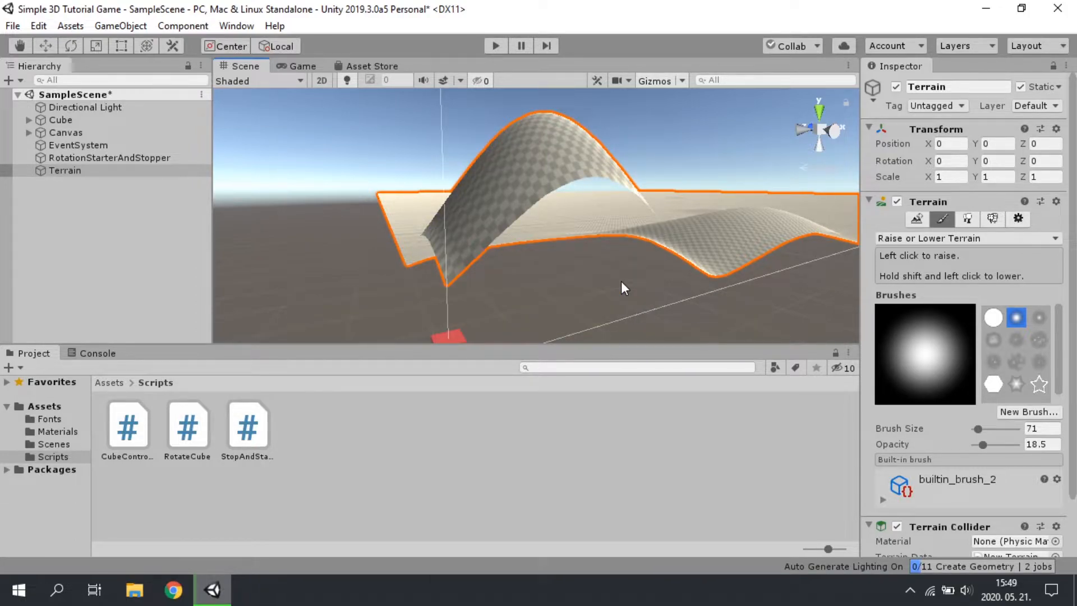
- Set the terrain brush size to 17 and raise a cluster of small hills on the flat ground beyond the large ones
click(18, 46)
alt+drag(621, 243, 592, 198)
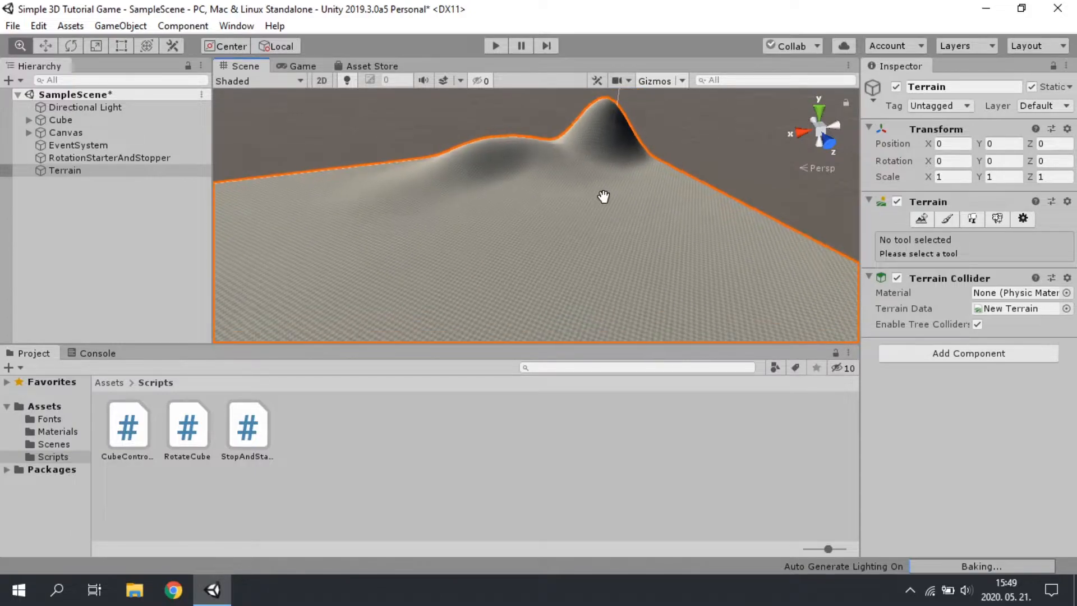
click(947, 218)
click(967, 218)
click(942, 218)
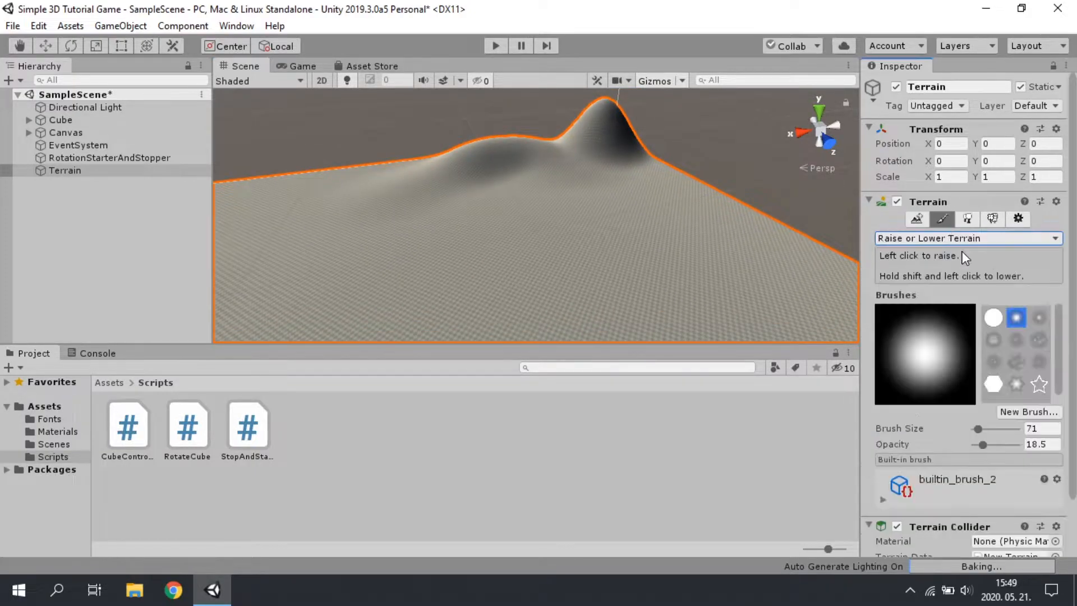
scroll(1028, 354, down, 1)
drag(974, 431, 972, 438)
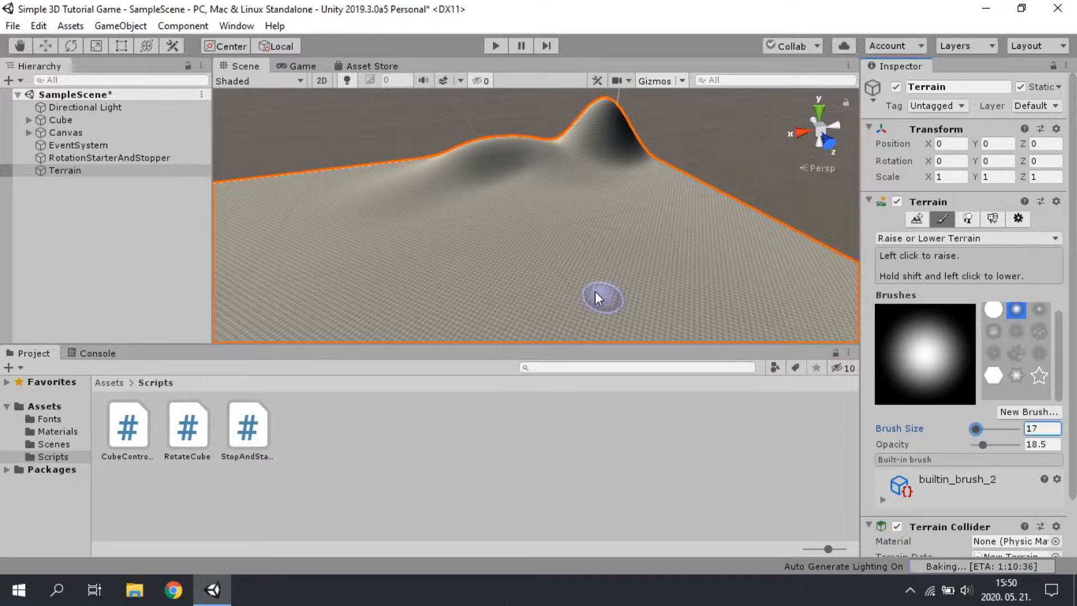
click(519, 227)
click(572, 236)
click(639, 231)
mouse_move(591, 237)
mouse_down()
mouse_move(634, 224)
mouse_move(562, 239)
mouse_move(638, 223)
mouse_move(620, 233)
mouse_up()
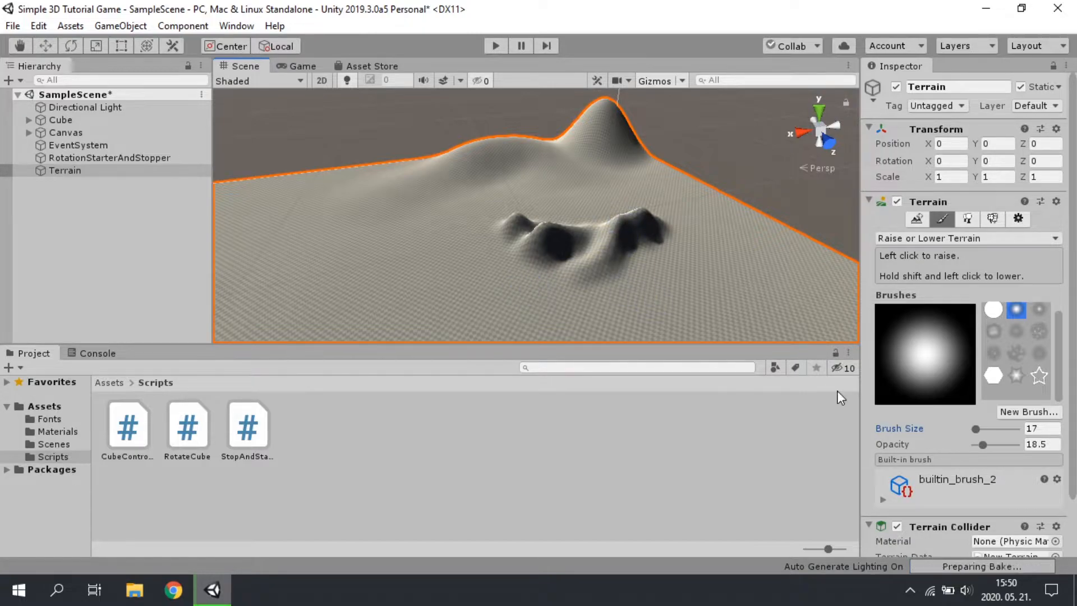
- Try raising terrain peaks with the brush opacity at 100, and undo those strokes
mouse_move(982, 442)
mouse_down()
mouse_move(1015, 441)
mouse_move(972, 450)
mouse_move(1019, 446)
mouse_up()
mouse_move(415, 275)
mouse_down()
mouse_move(391, 253)
mouse_move(518, 260)
mouse_move(601, 288)
mouse_move(688, 270)
mouse_move(487, 284)
mouse_move(395, 277)
mouse_up()
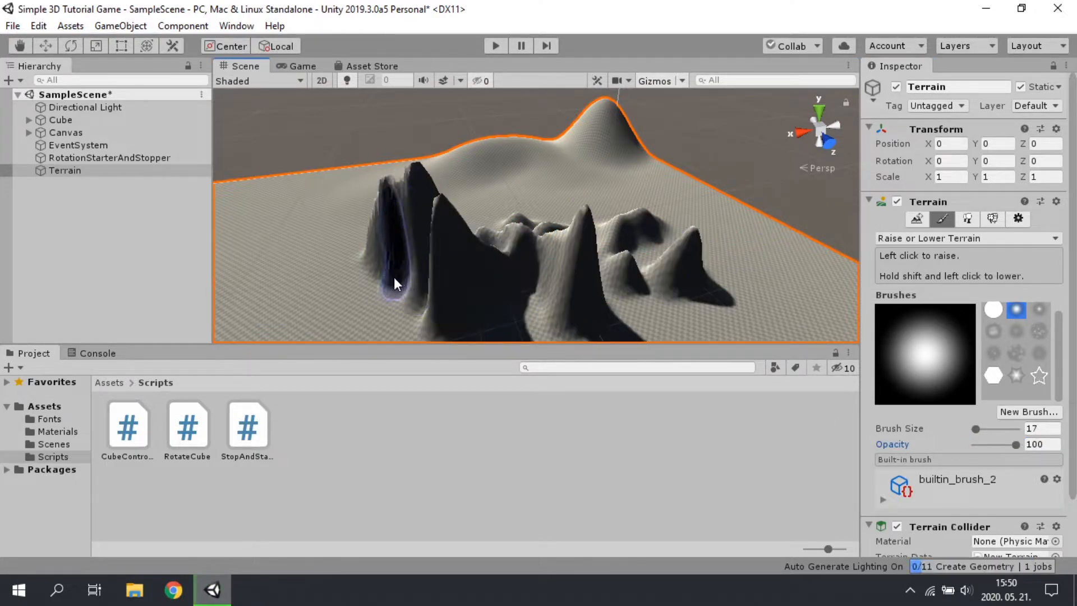
key(ctrl+z)
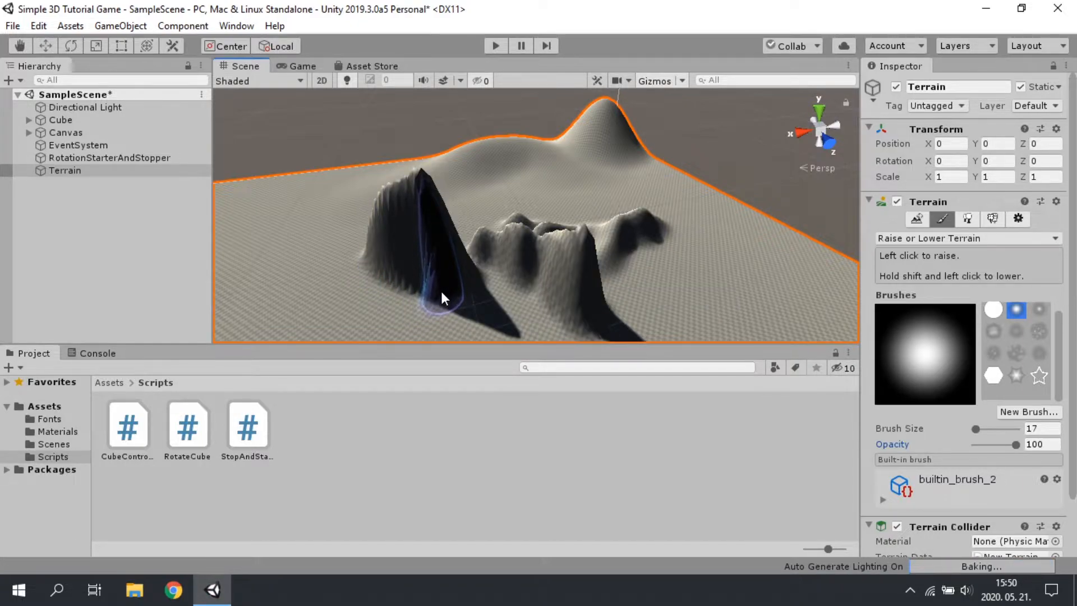
key(ctrl+z)
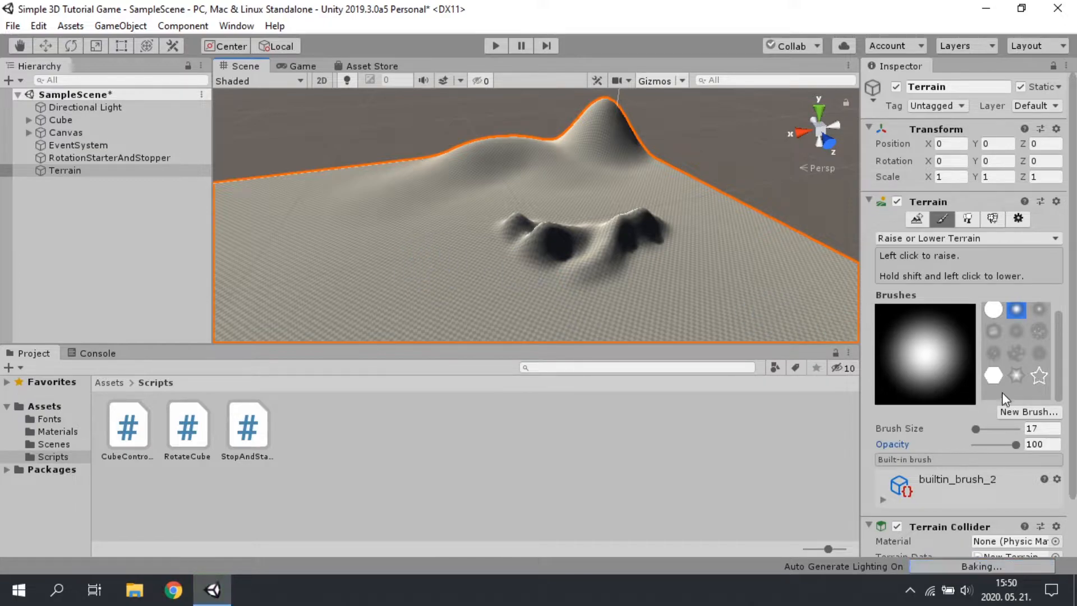
- Set the brush opacity to 23 and raise a chain of small hills beside the existing cluster
drag(1016, 445, 974, 450)
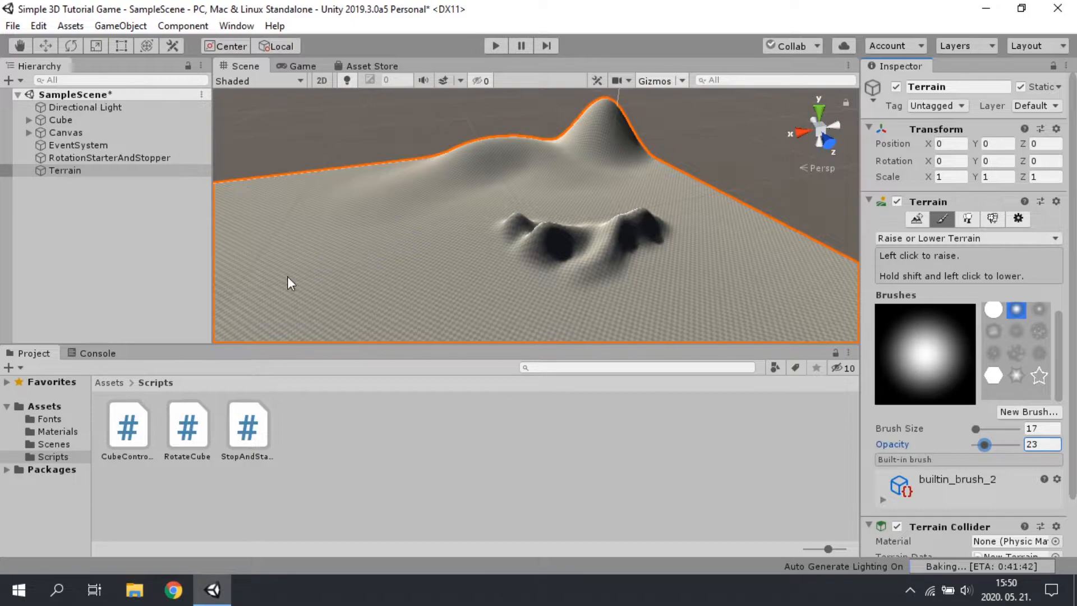
mouse_move(300, 267)
mouse_down()
mouse_move(462, 290)
mouse_move(242, 277)
mouse_move(348, 252)
mouse_move(485, 267)
mouse_move(419, 261)
mouse_move(554, 248)
mouse_move(518, 258)
mouse_up()
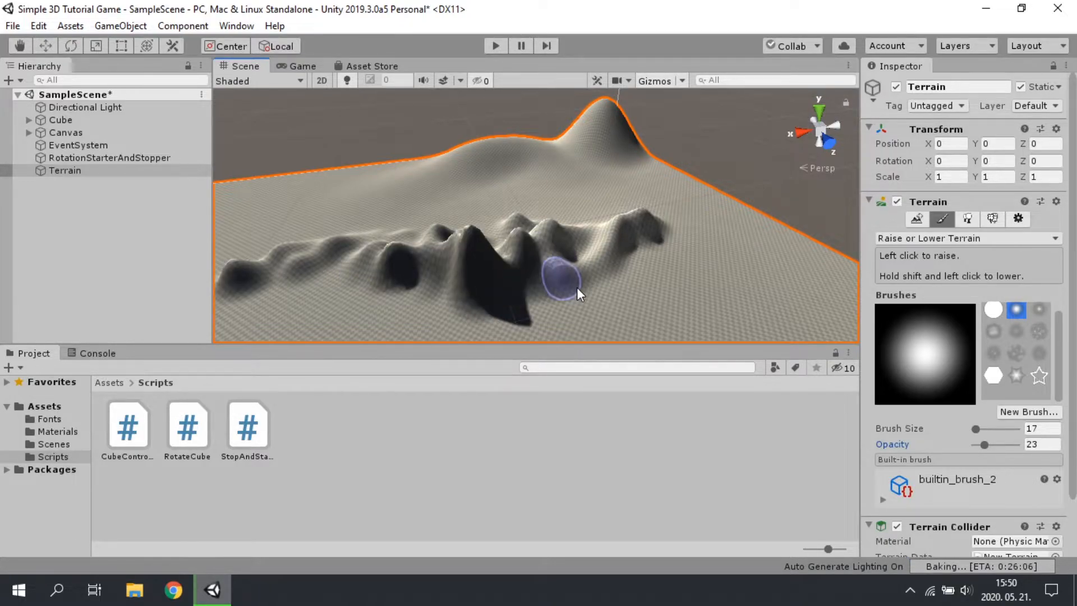
drag(577, 287, 640, 303)
- Flatten part of the chain of small hills with the Set Height tool at height 0
click(964, 238)
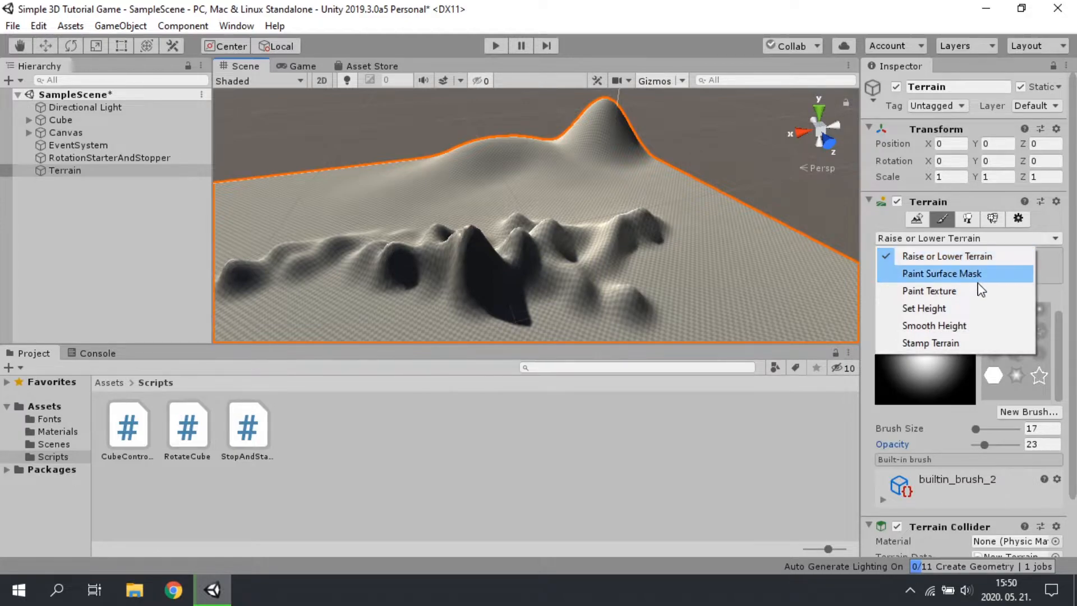
click(941, 312)
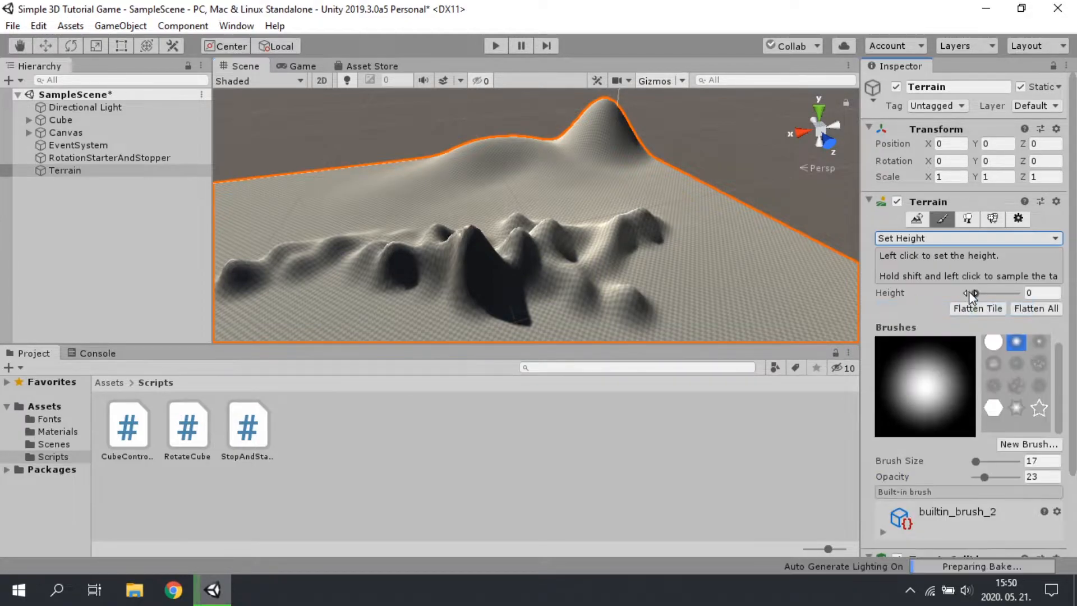
mouse_move(453, 256)
mouse_down()
mouse_move(533, 278)
mouse_move(506, 293)
mouse_move(449, 262)
mouse_move(497, 264)
mouse_move(430, 248)
mouse_move(454, 250)
mouse_move(430, 226)
mouse_move(406, 291)
mouse_move(420, 180)
mouse_move(435, 319)
mouse_move(485, 291)
mouse_up()
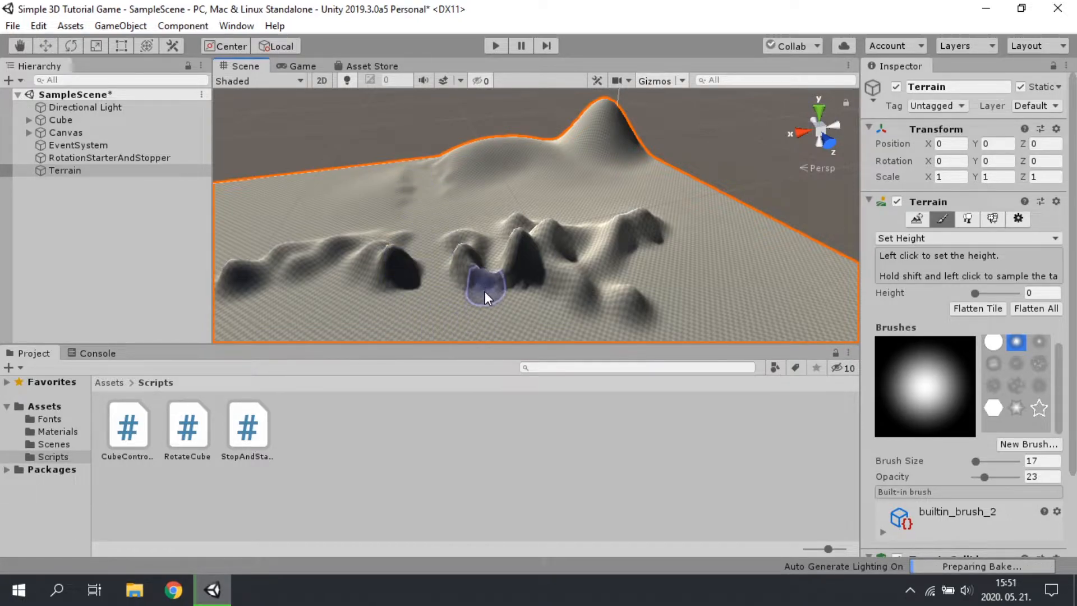
- Choose the solid hexagon brush and flatten more of the small hills with Set Height
scroll(625, 284, down, 3)
scroll(1007, 386, up, 1)
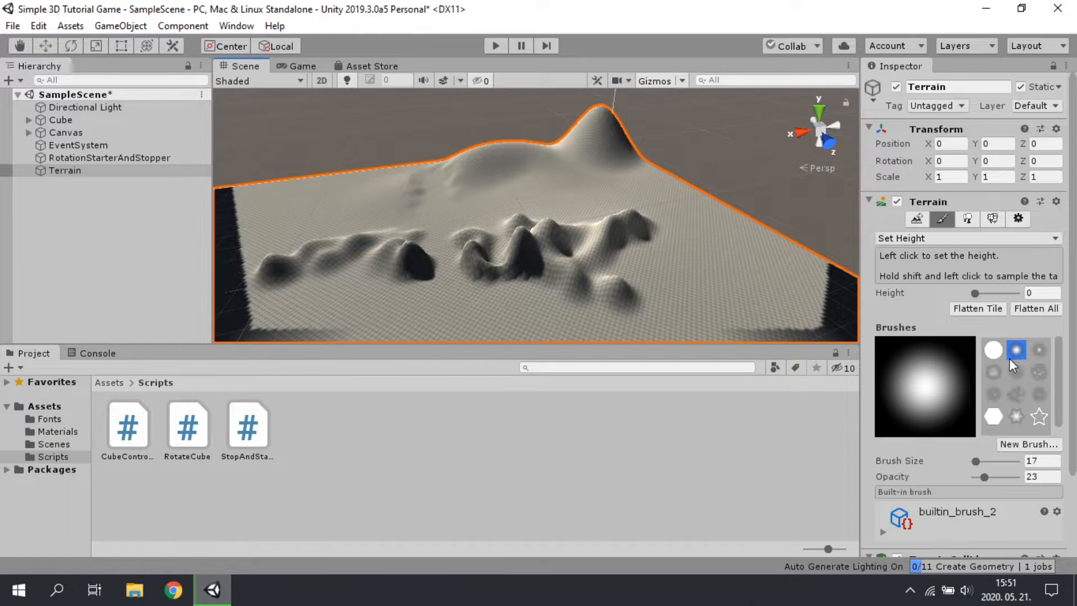
click(996, 418)
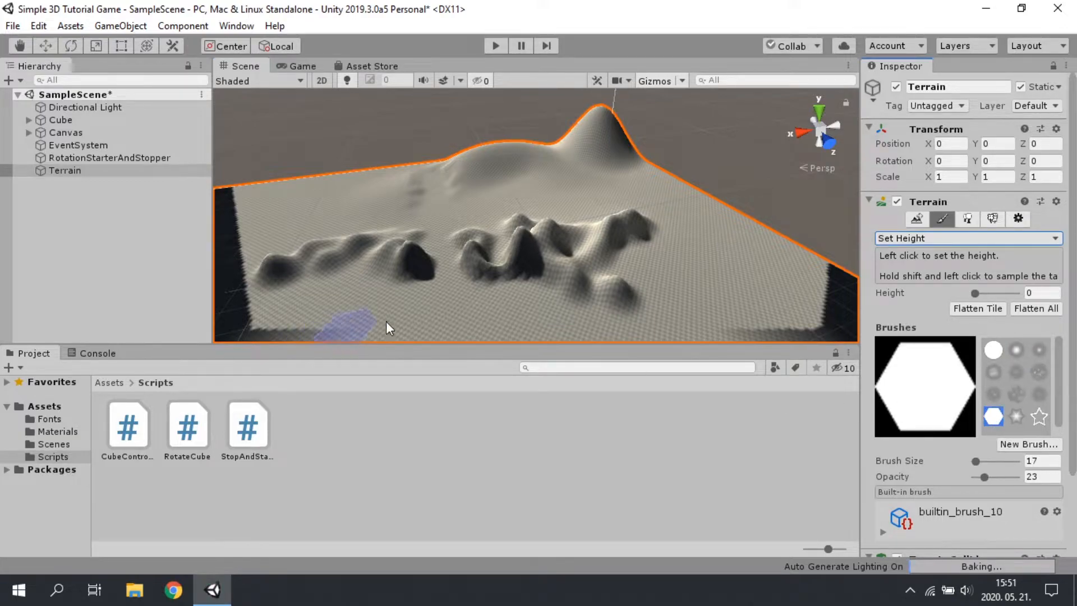
mouse_move(462, 292)
mouse_down()
mouse_move(533, 313)
mouse_move(520, 278)
mouse_move(590, 264)
mouse_up()
- Raise a tall rock column and a row of jagged peaks using Raise or Lower Terrain with the hexagon brush
click(953, 238)
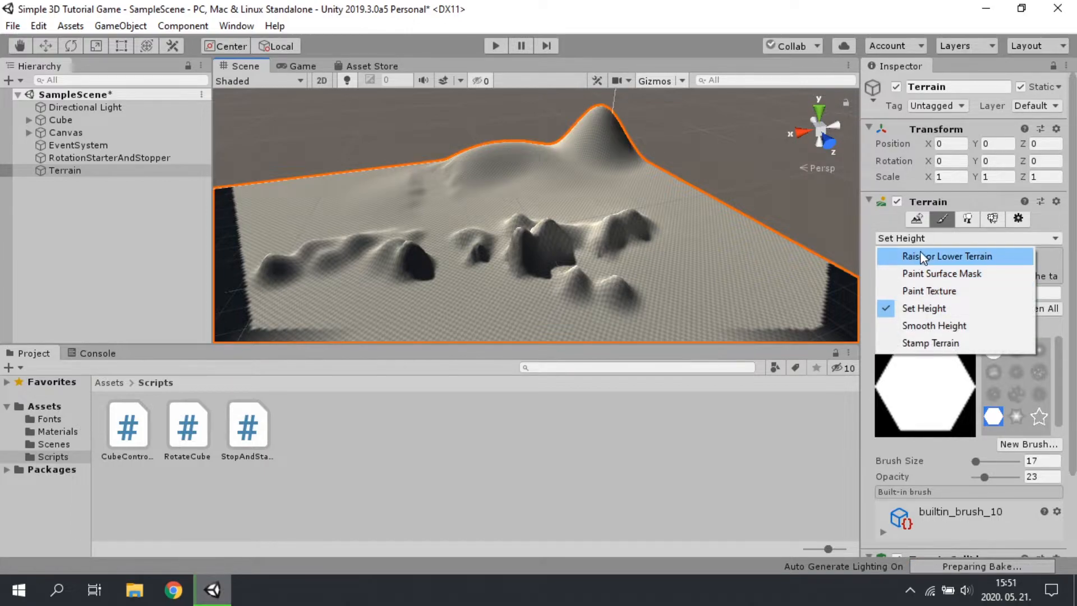
click(947, 256)
drag(667, 261, 690, 222)
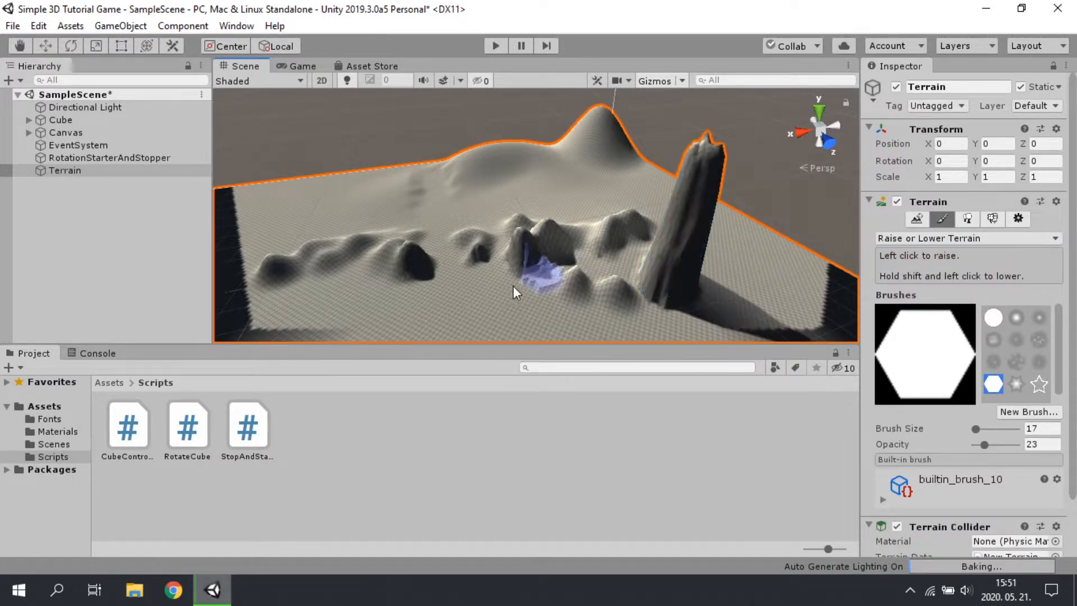
scroll(667, 289, down, 3)
mouse_move(452, 318)
mouse_down()
mouse_move(503, 287)
mouse_move(545, 286)
mouse_move(589, 311)
mouse_up()
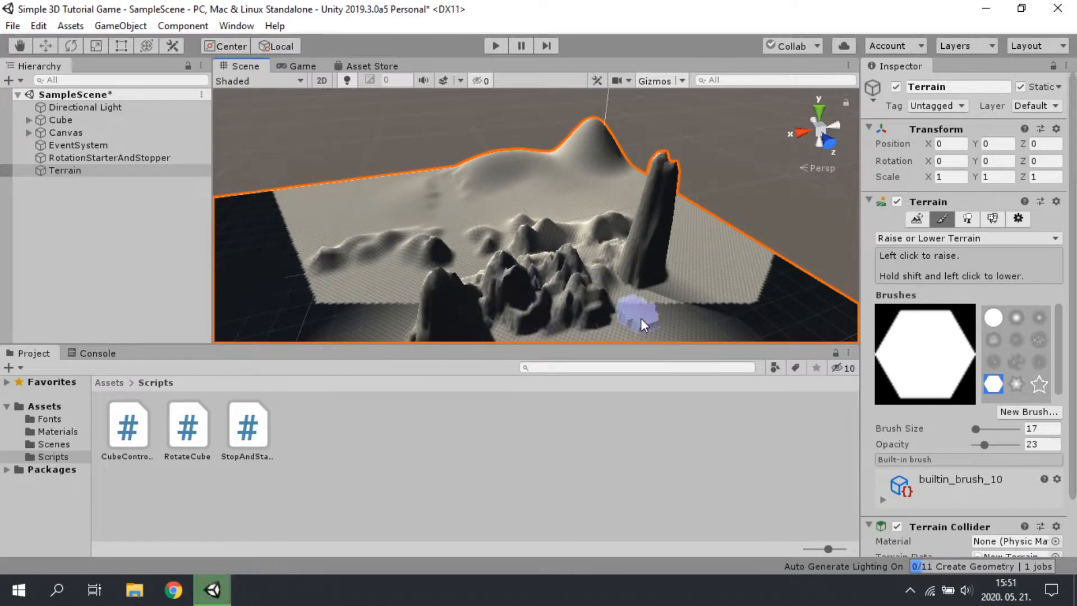
- Examine the sculpted terrain from several angles, checking the dark areas and the lighting bake progress
scroll(402, 305, down, 3)
scroll(433, 274, up, 2)
scroll(416, 270, up, 3)
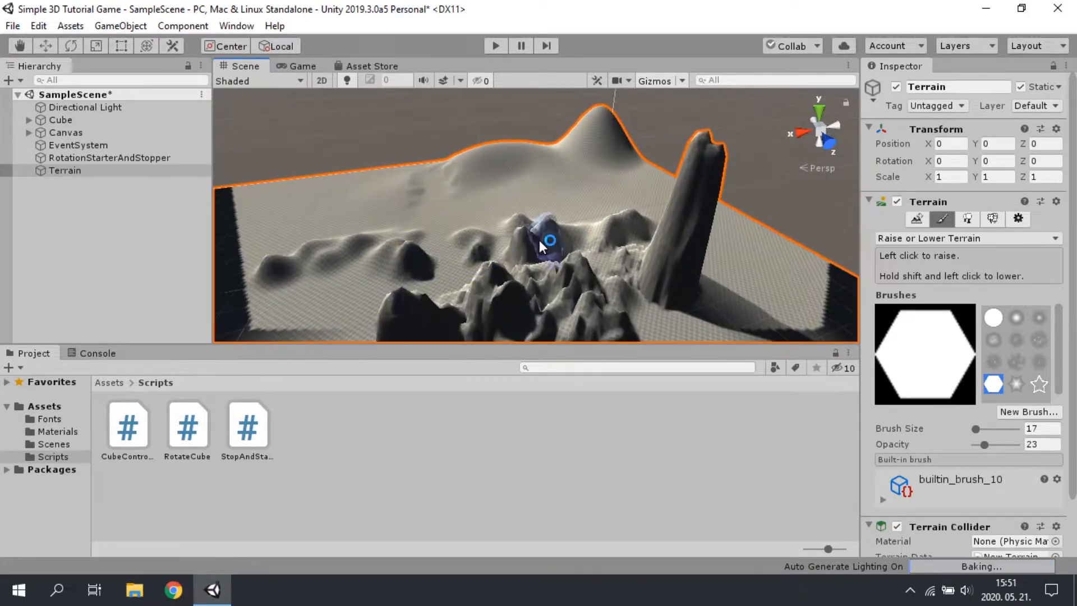
scroll(530, 241, up, 2)
right_drag(517, 249, 281, 185)
right_drag(685, 230, 656, 280)
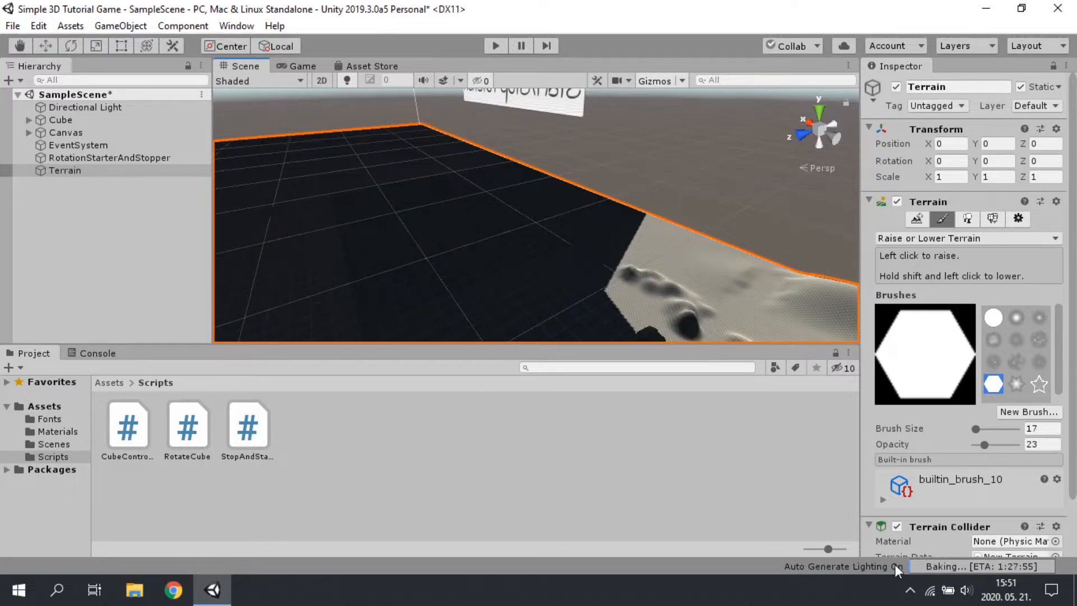
right_drag(473, 264, 430, 294)
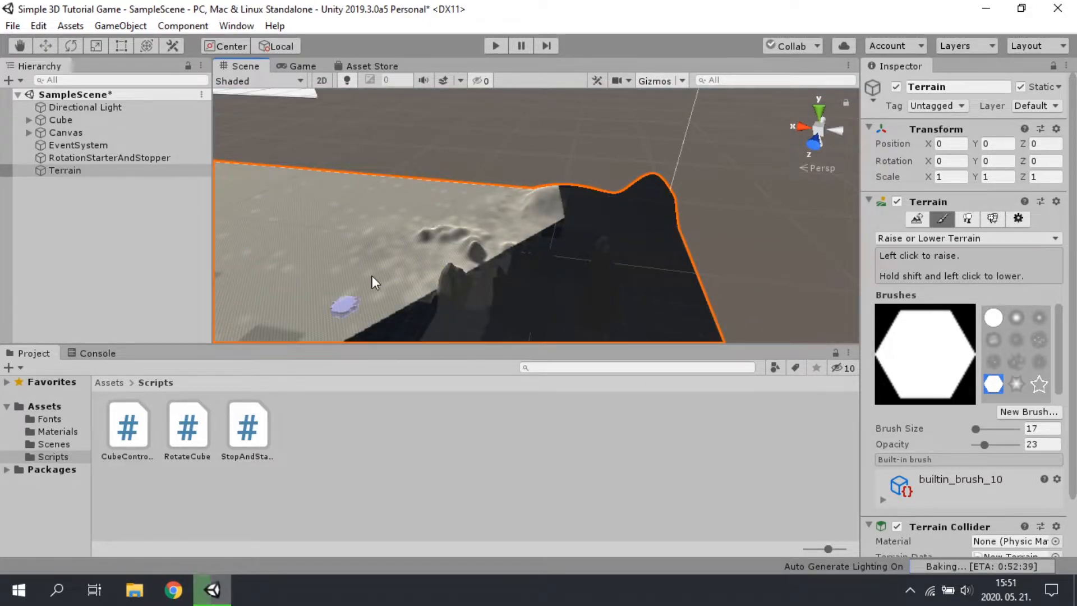
right_drag(438, 244, 579, 247)
scroll(920, 505, down, 3)
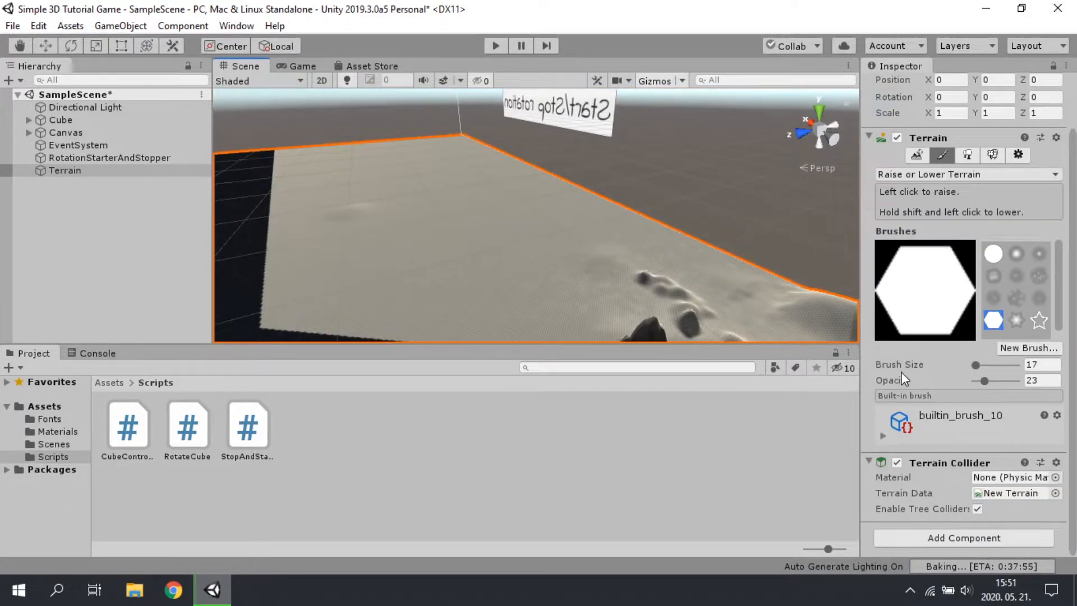
scroll(900, 372, up, 3)
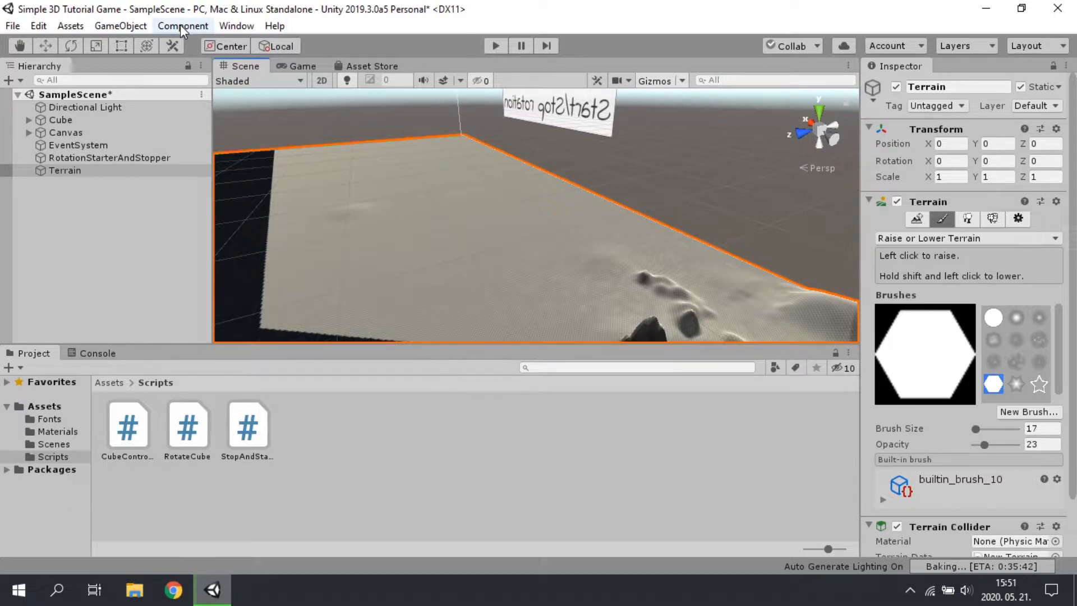
- Disable Realtime Global Illumination and Baked Global Illumination in the scene's Lighting Settings and close the settings
click(236, 25)
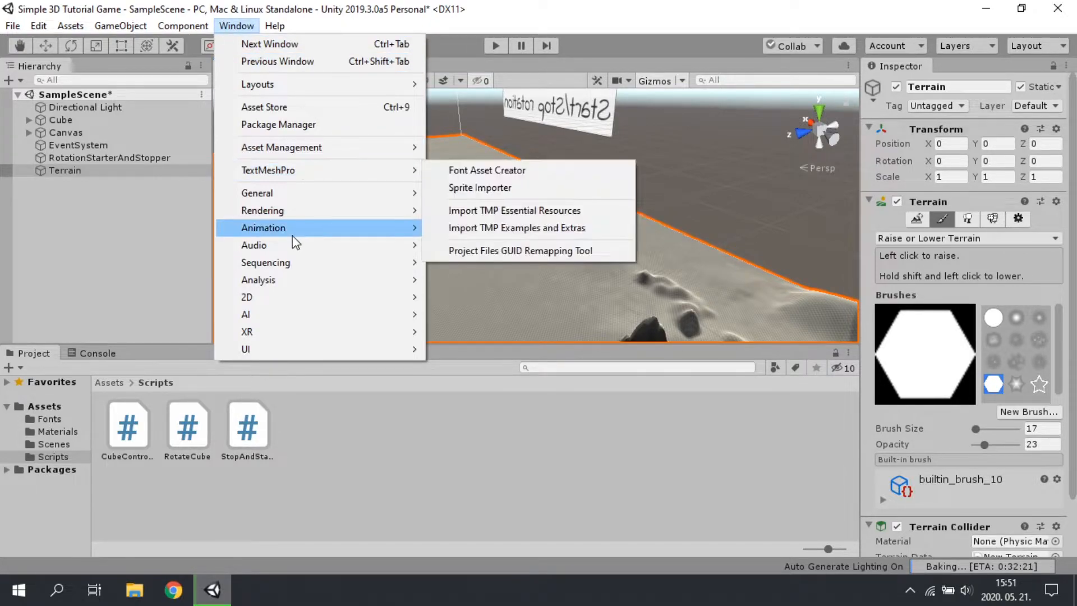
mouse_move(300, 197)
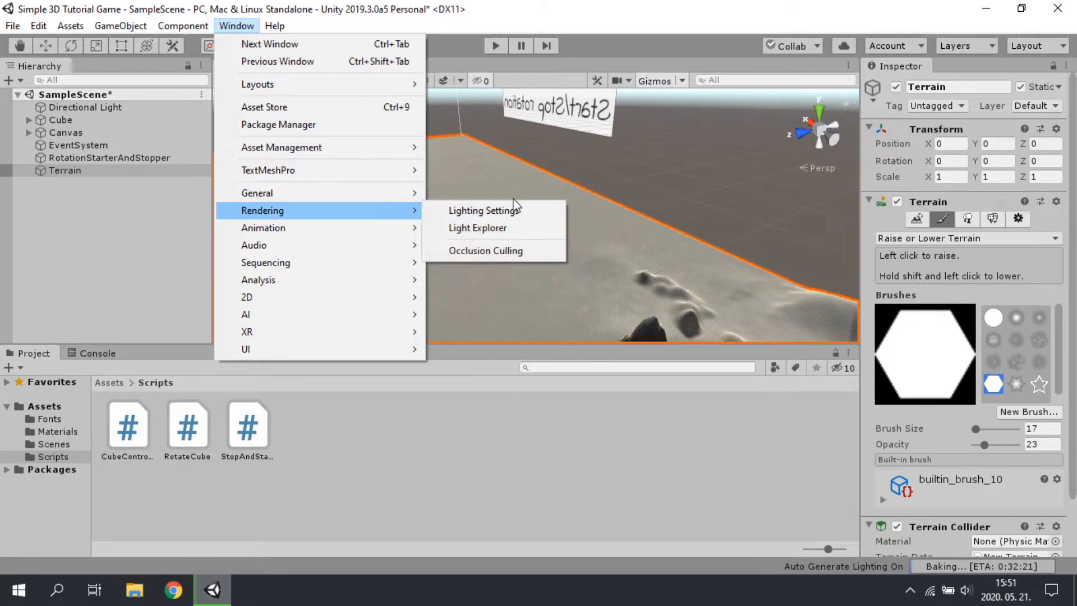
click(507, 212)
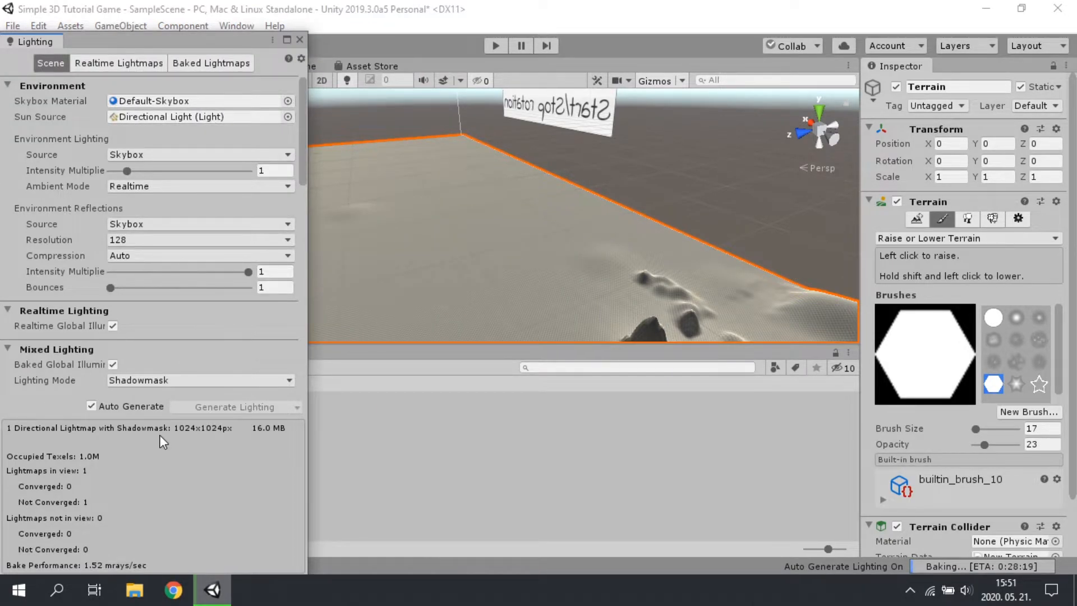
click(113, 326)
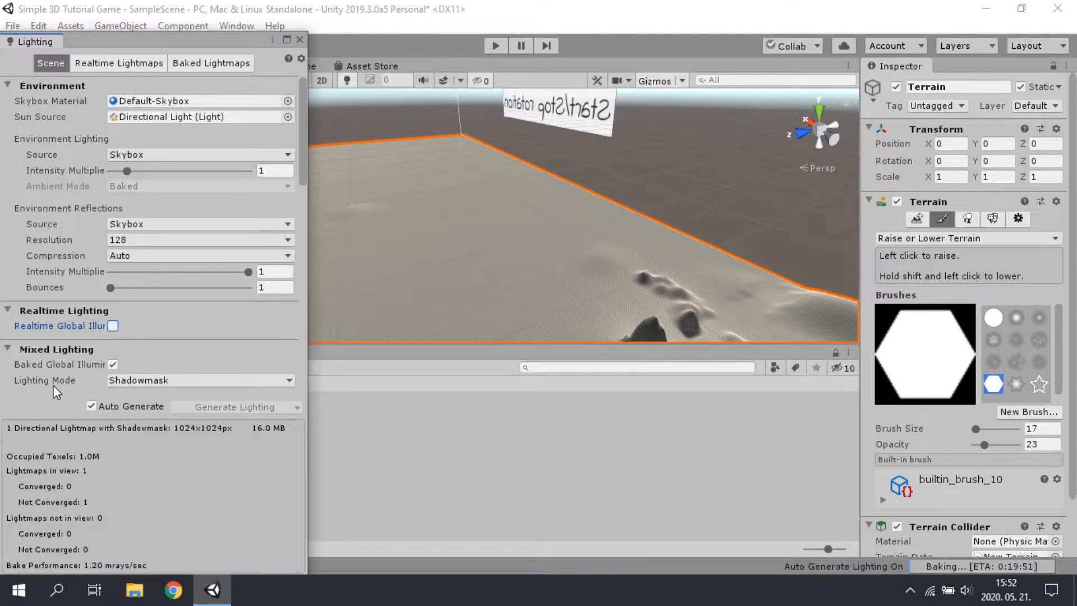
click(113, 365)
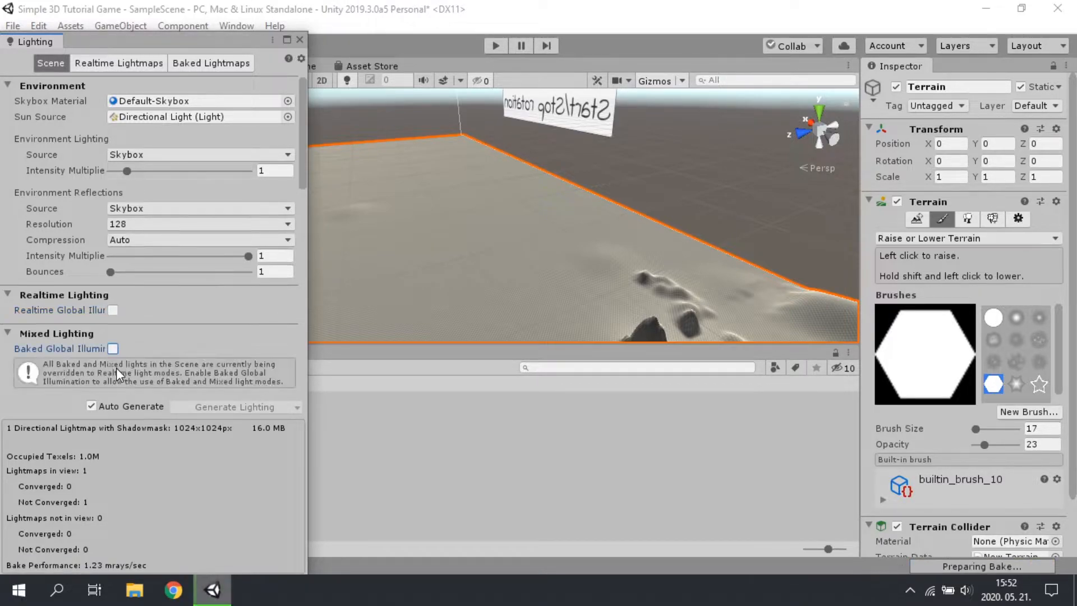
click(299, 40)
- Raise more jagged peaks around the existing rock cluster using Raise or Lower Terrain with the solid hexagon brush
mouse_move(392, 185)
right_down()
mouse_move(385, 211)
mouse_move(400, 129)
mouse_move(572, 211)
mouse_move(567, 200)
mouse_move(519, 249)
right_up()
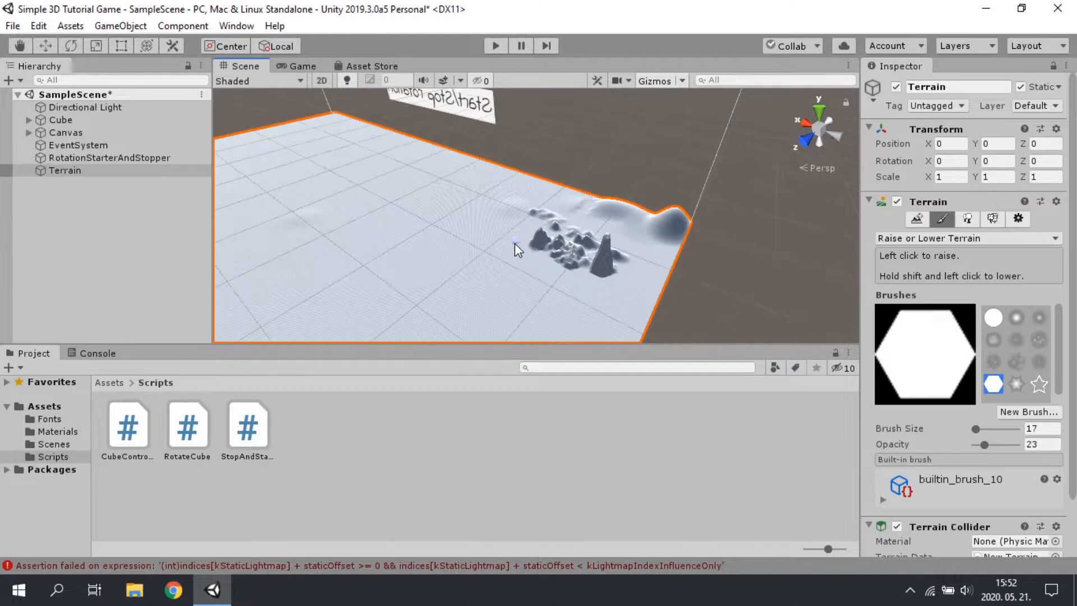
scroll(516, 242, up, 5)
mouse_move(449, 247)
mouse_down()
mouse_move(475, 248)
mouse_move(436, 250)
mouse_move(690, 252)
mouse_move(393, 249)
mouse_move(578, 240)
mouse_move(574, 260)
mouse_move(490, 271)
mouse_move(533, 250)
mouse_move(464, 274)
mouse_move(435, 234)
mouse_move(449, 285)
mouse_up()
scroll(490, 261, down, 5)
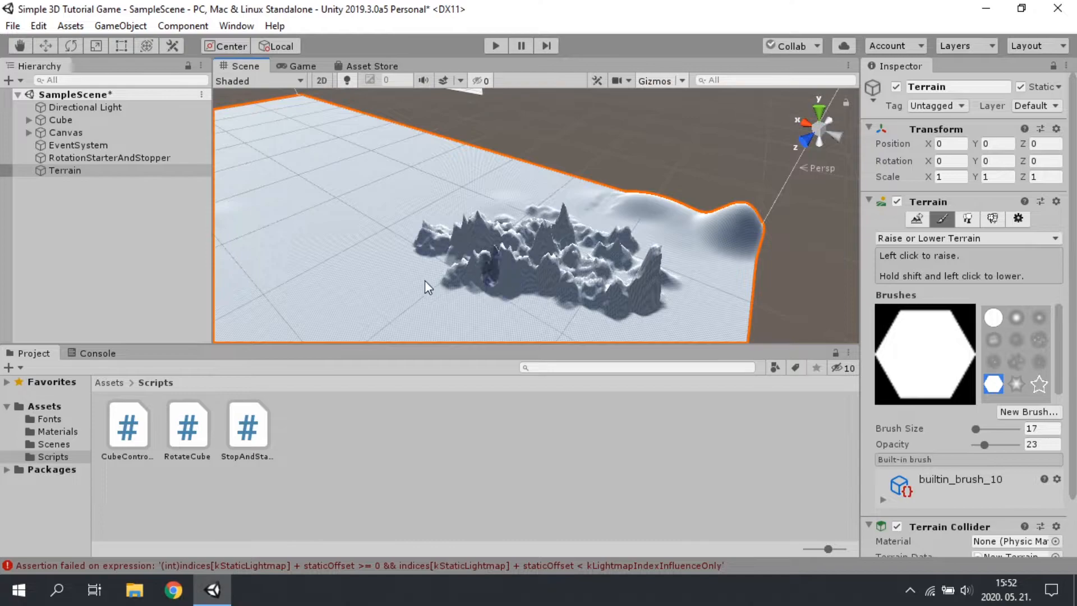
scroll(416, 252, down, 5)
scroll(413, 253, up, 5)
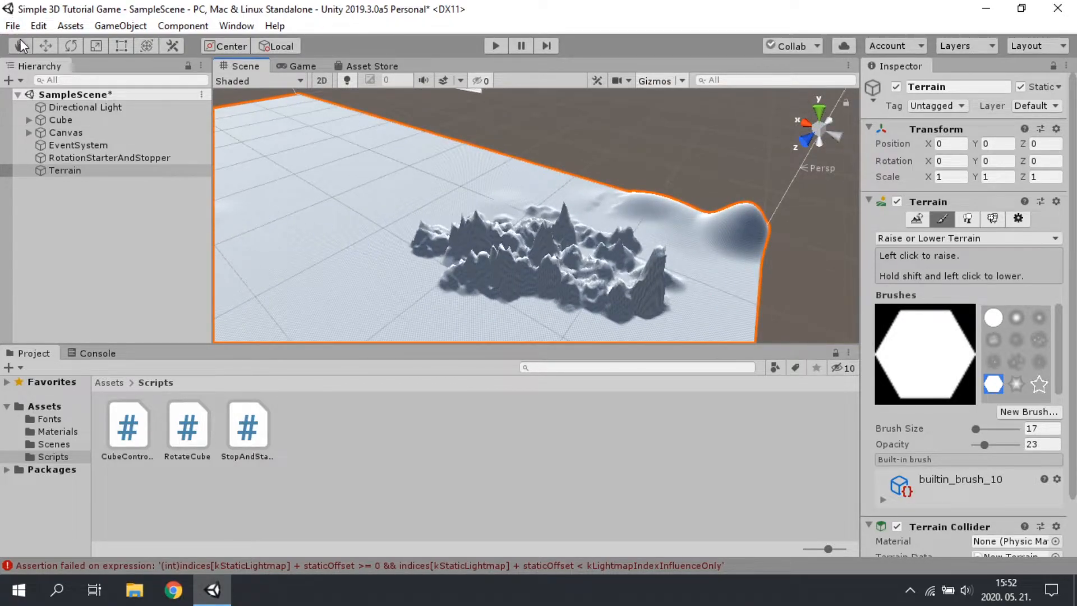
- Examine the jagged mountain range from different sides using the view tool
click(20, 45)
alt+drag(683, 185, 522, 191)
right_drag(522, 191, 502, 221)
drag(520, 234, 802, 246)
alt+drag(557, 248, 666, 209)
drag(592, 265, 510, 327)
drag(588, 296, 517, 268)
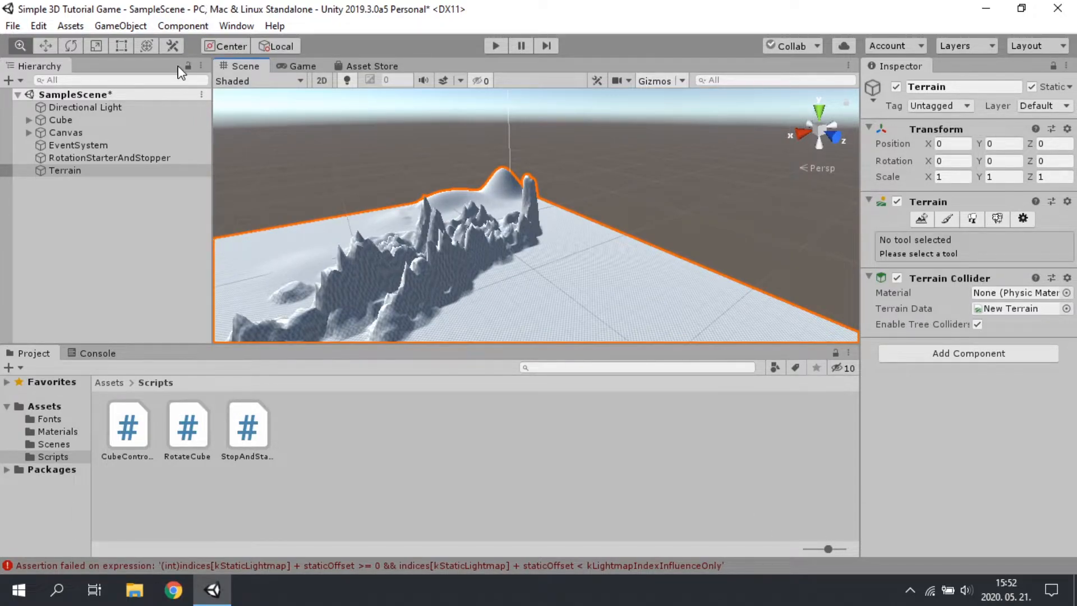
drag(460, 283, 411, 325)
right_drag(643, 251, 580, 268)
- Smooth the jagged peaks and the ridges around them using the Smooth Height tool with the hexagon brush
click(948, 219)
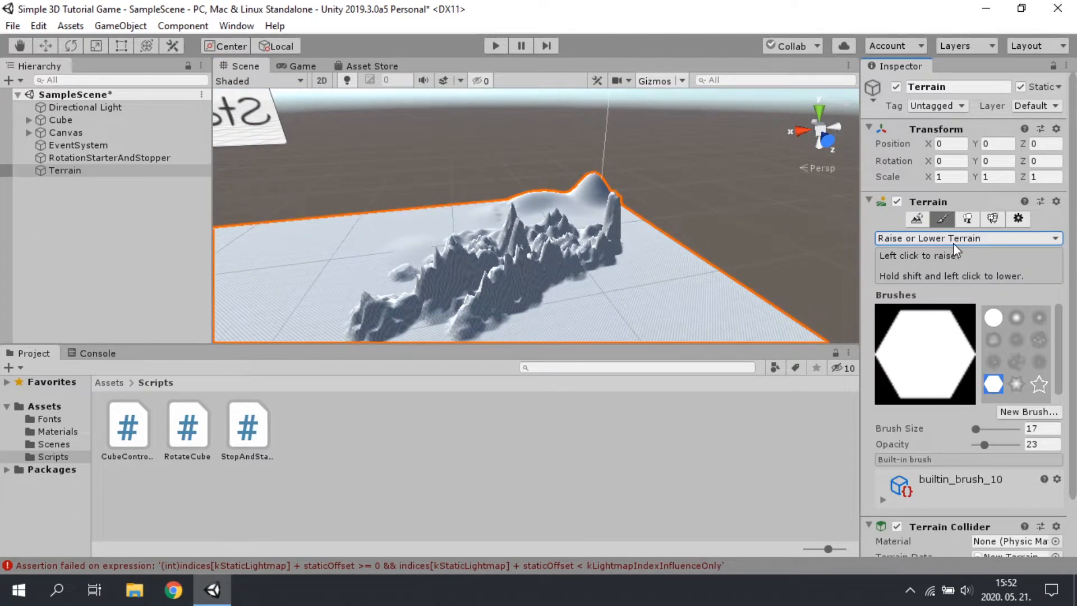
click(954, 243)
click(965, 328)
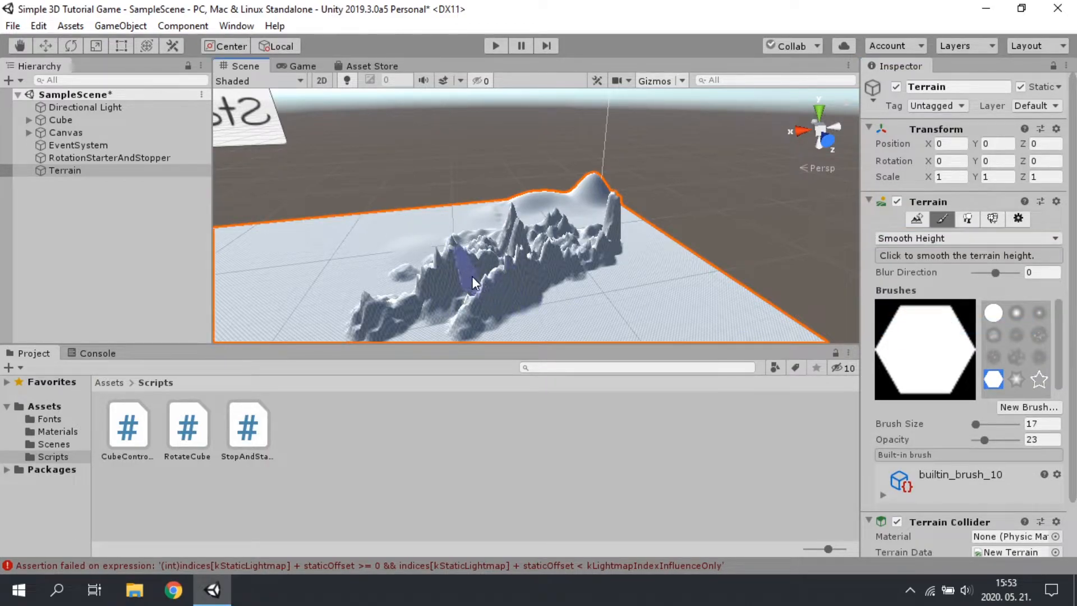
scroll(473, 273, up, 5)
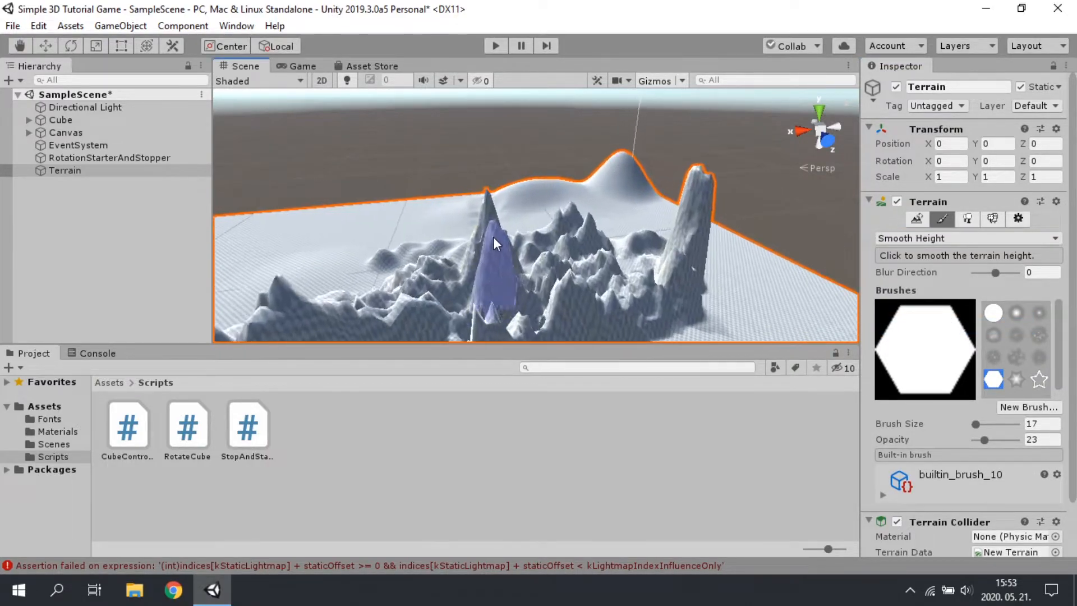
drag(503, 225, 483, 243)
mouse_move(292, 302)
mouse_down()
mouse_move(308, 293)
mouse_move(520, 320)
mouse_move(620, 303)
mouse_move(550, 315)
mouse_move(527, 284)
mouse_move(620, 261)
mouse_move(651, 260)
mouse_move(655, 274)
mouse_move(485, 271)
mouse_move(550, 259)
mouse_move(481, 288)
mouse_move(517, 224)
mouse_move(341, 296)
mouse_move(415, 283)
mouse_move(404, 269)
mouse_up()
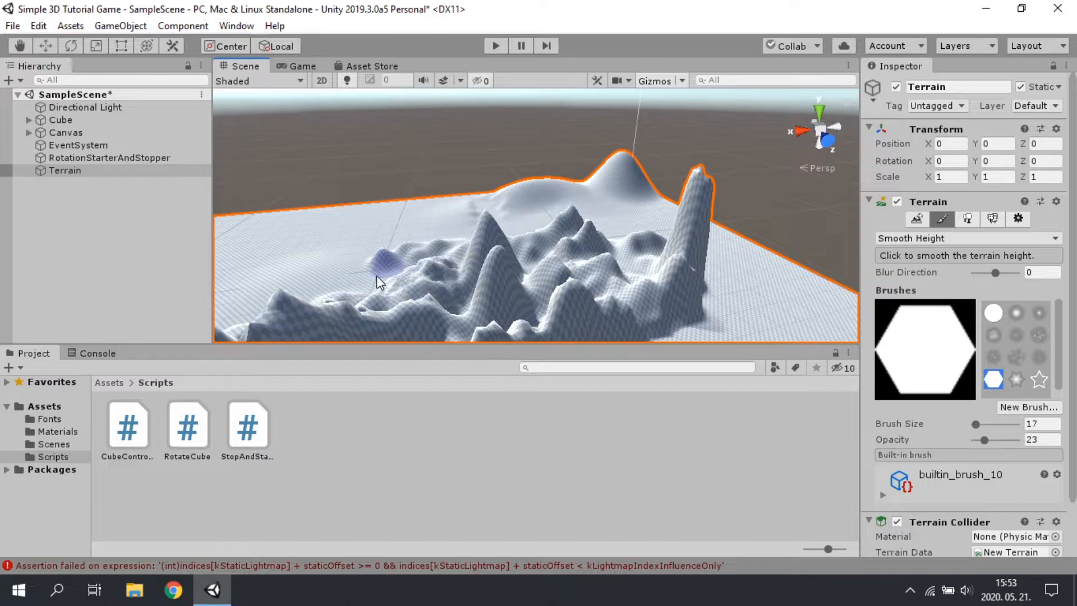
- Stamp tall spikes on and beside the rock column using Stamp Terrain with the soft star brush at stamp height 139
click(1017, 380)
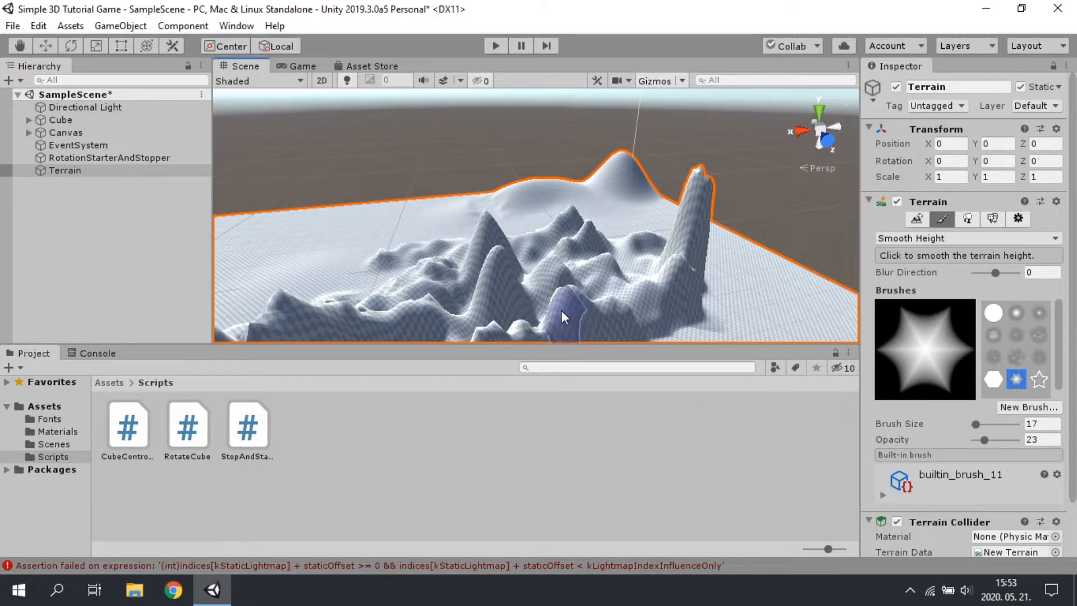
click(961, 239)
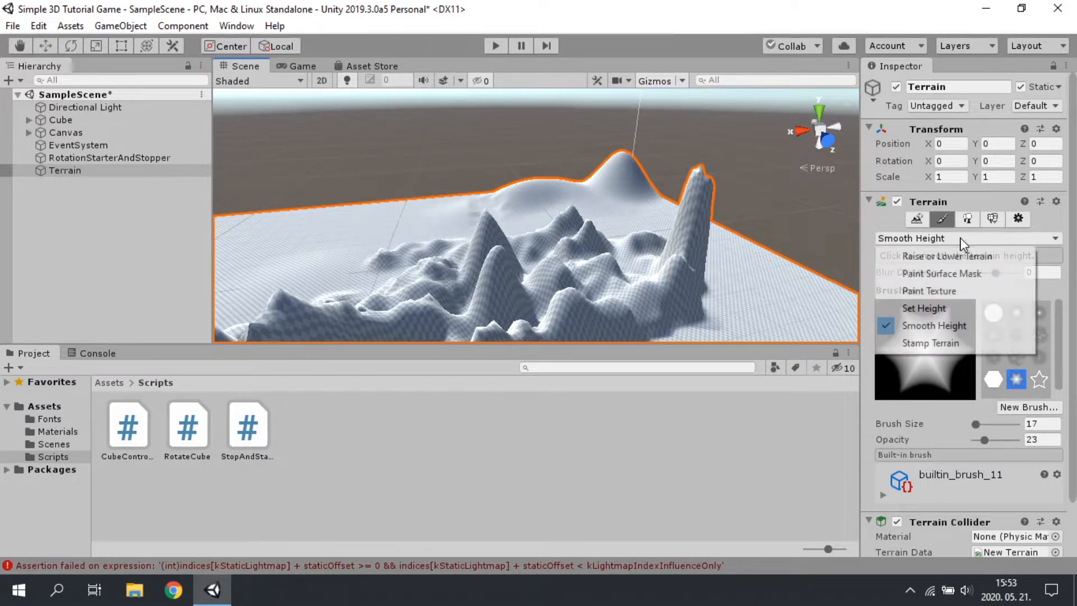
click(940, 343)
scroll(881, 342, down, 2)
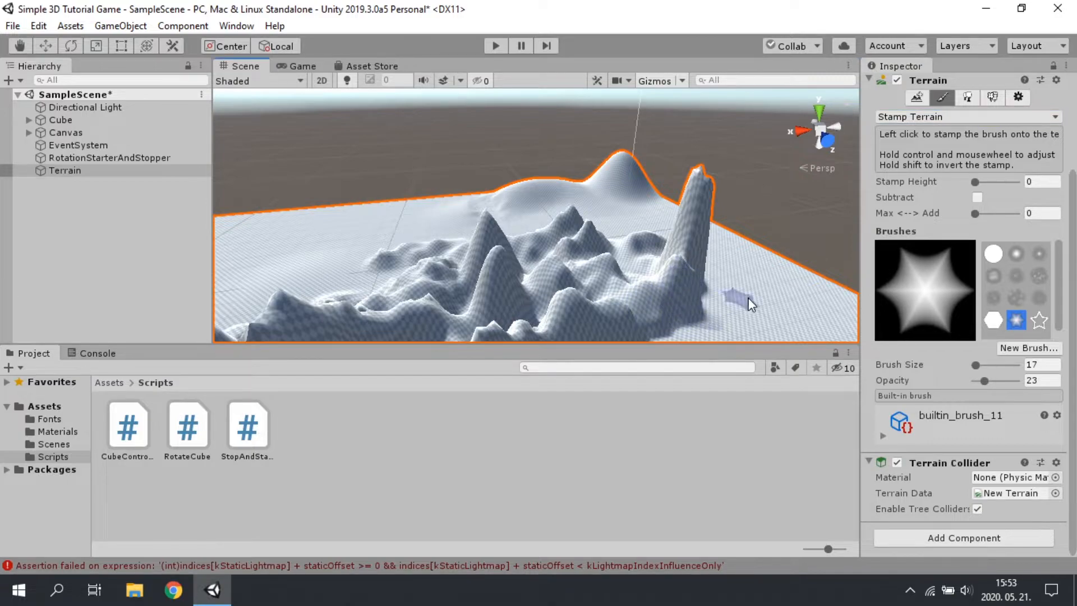
drag(976, 182, 995, 182)
click(685, 252)
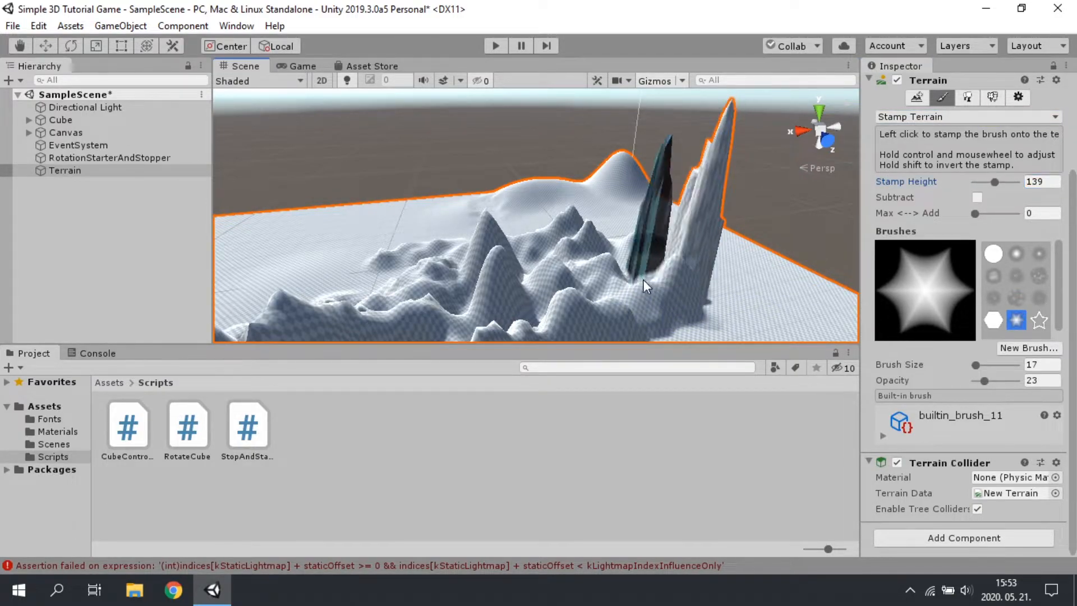
click(742, 311)
scroll(967, 163, up, 2)
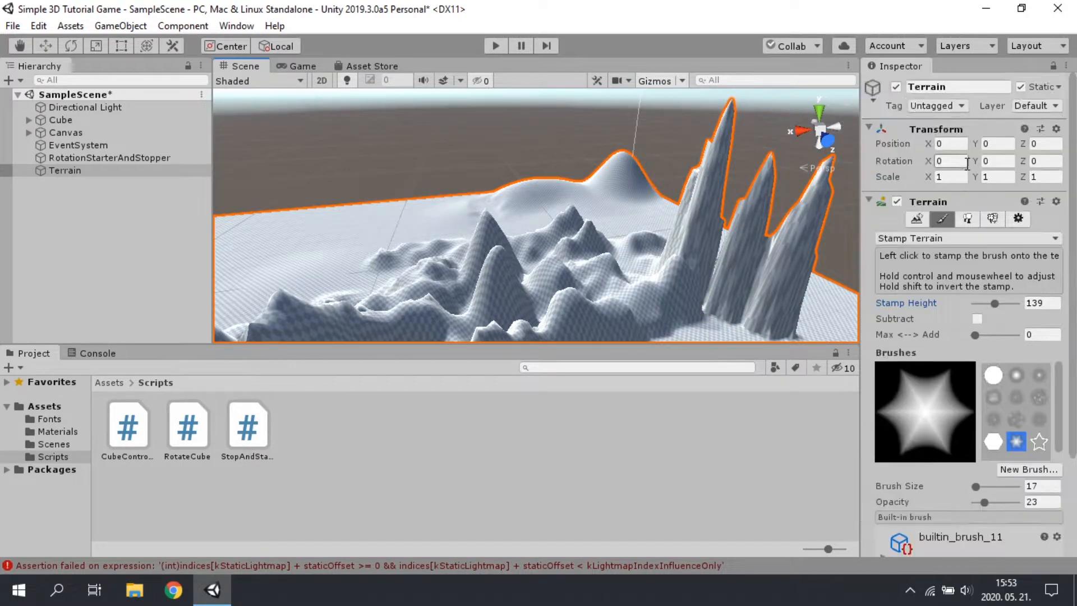
- Switch the terrain painting tool back to Raise or Lower Terrain
click(909, 238)
click(898, 256)
click(907, 238)
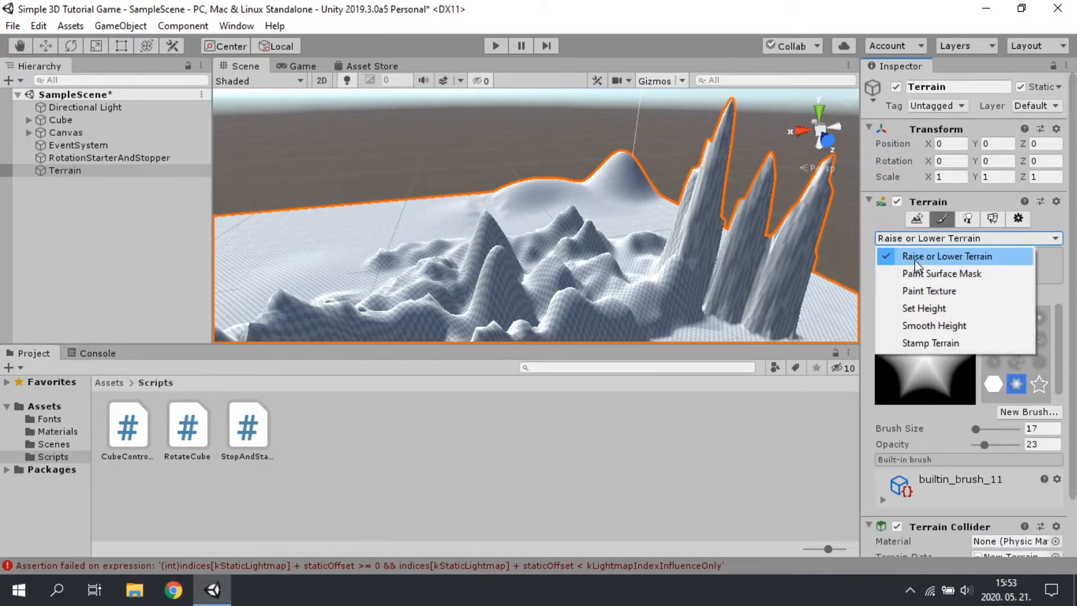
click(966, 221)
scroll(979, 293, down, 2)
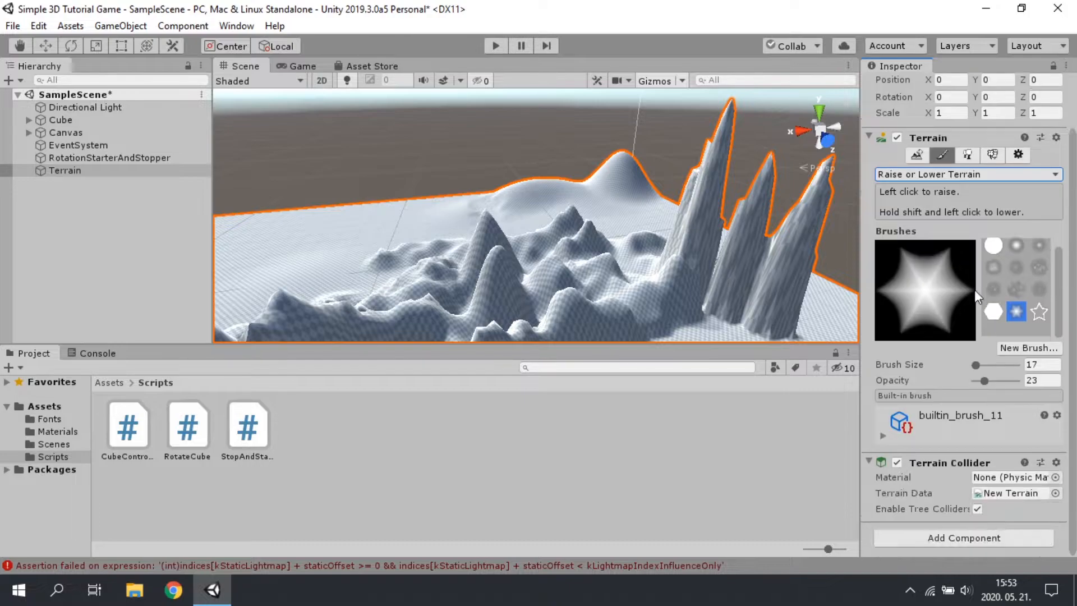
scroll(1005, 359, up, 2)
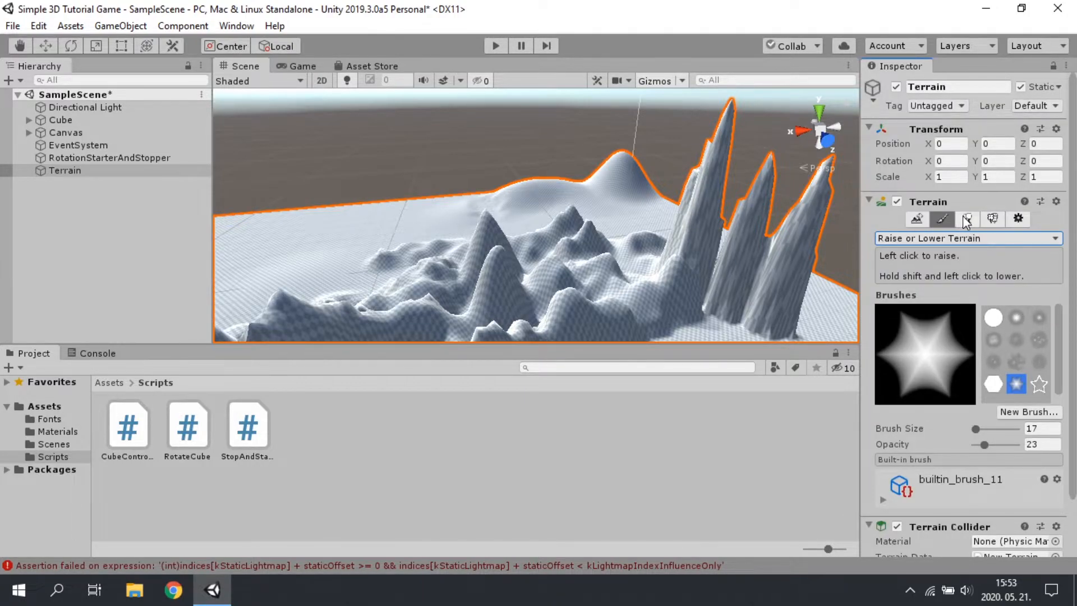
- Activate the Paint Trees tool for the terrain
scroll(547, 244, down, 5)
mouse_move(547, 247)
right_down()
mouse_move(224, 228)
mouse_move(618, 320)
mouse_move(385, 267)
mouse_move(493, 325)
mouse_move(498, 305)
mouse_move(788, 392)
mouse_move(695, 373)
right_up()
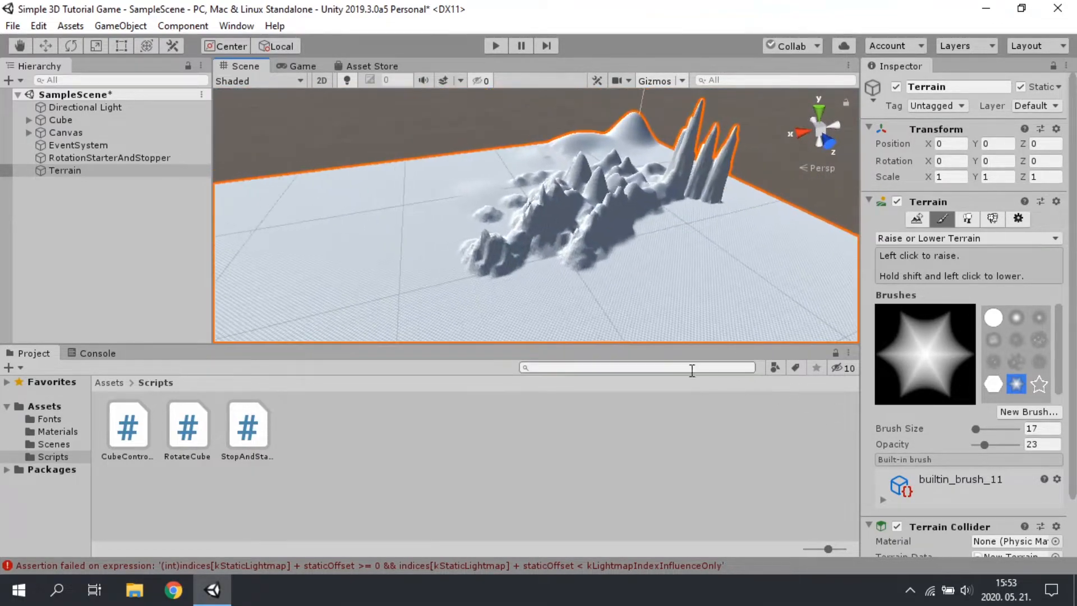
scroll(656, 253, up, 5)
mouse_move(340, 267)
right_down()
mouse_move(620, 276)
mouse_move(675, 204)
mouse_move(524, 236)
right_up()
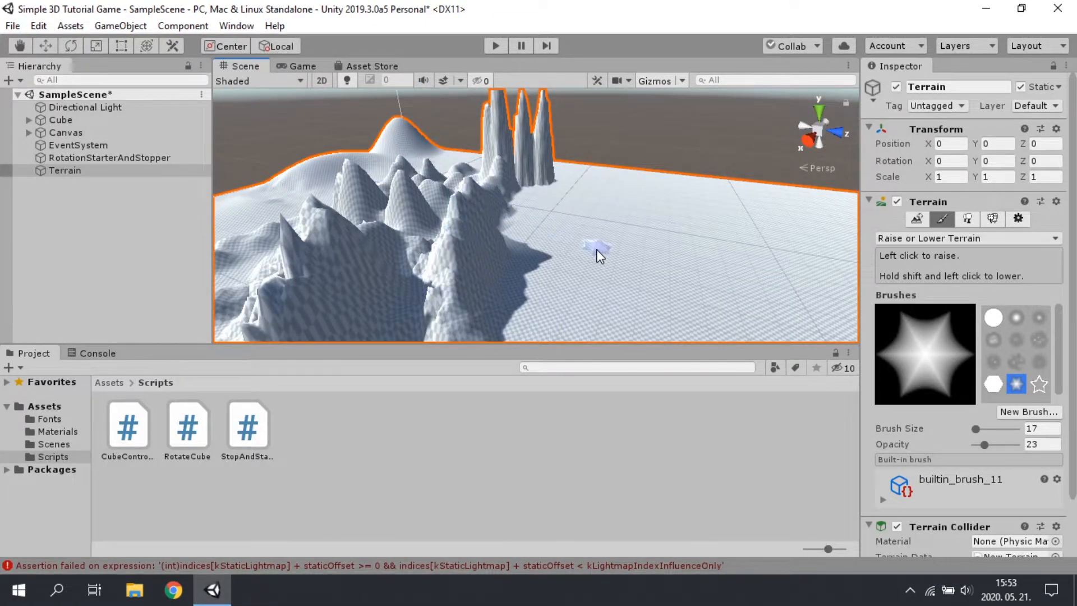
click(968, 220)
scroll(953, 295, down, 1)
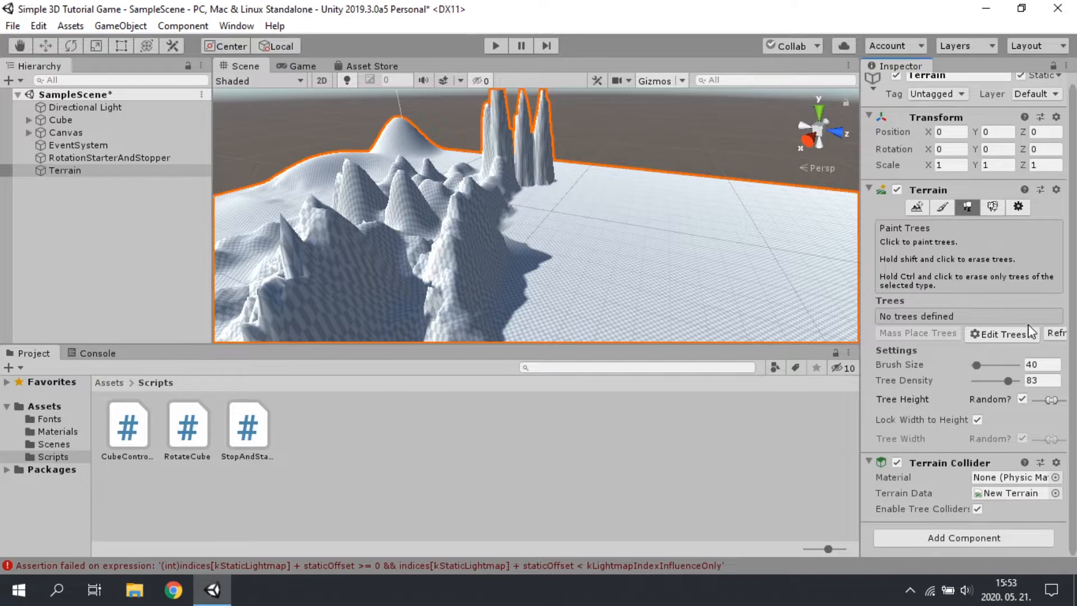
- Check which prefabs are available for adding a tree to the terrain, and close the Add Tree dialog without adding one
click(1019, 336)
click(1025, 338)
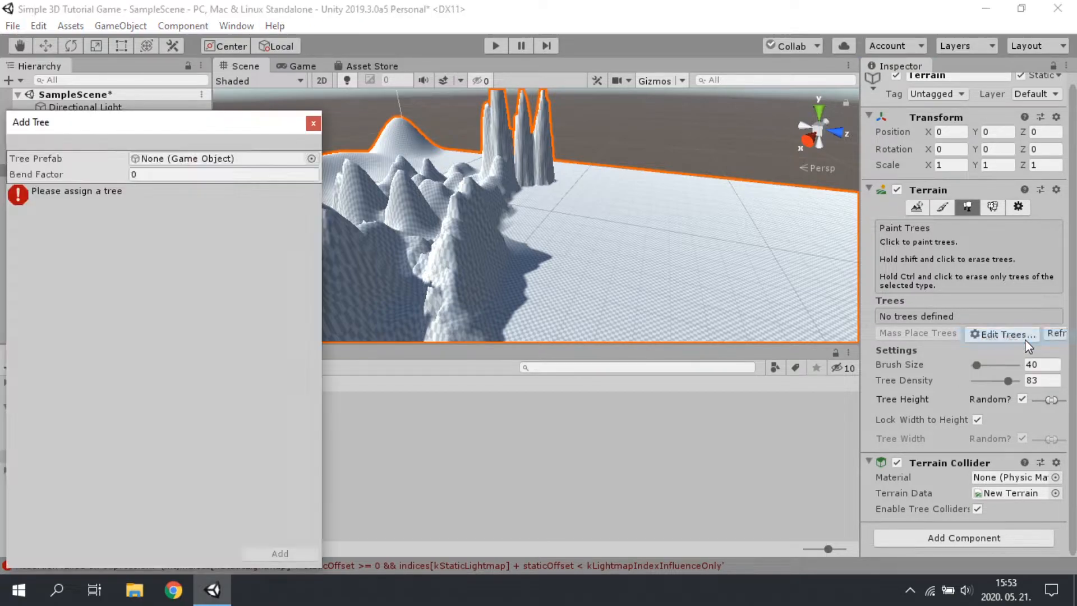
click(311, 158)
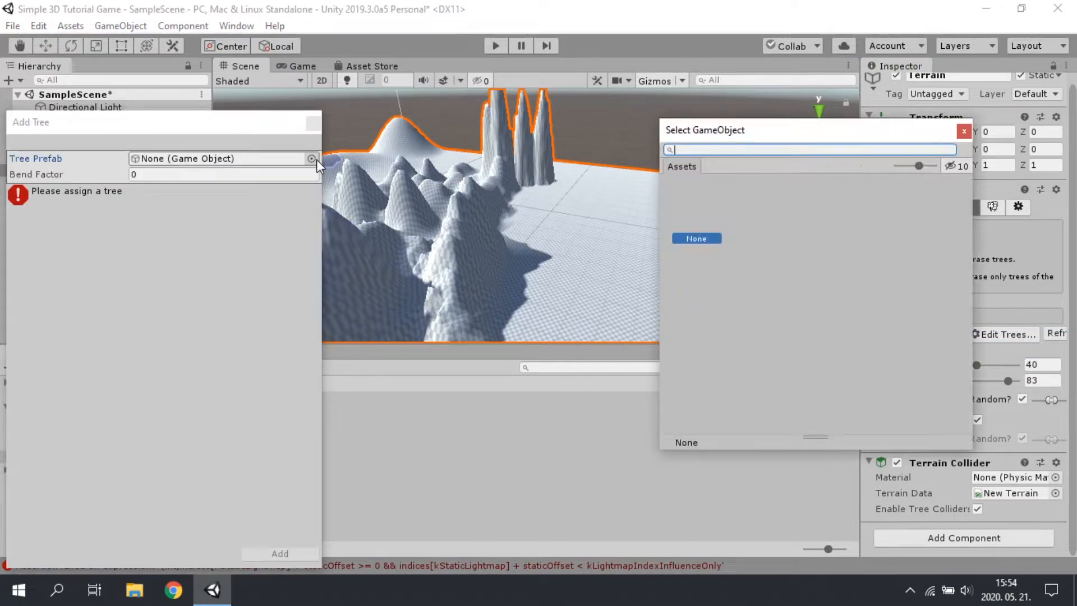
click(964, 133)
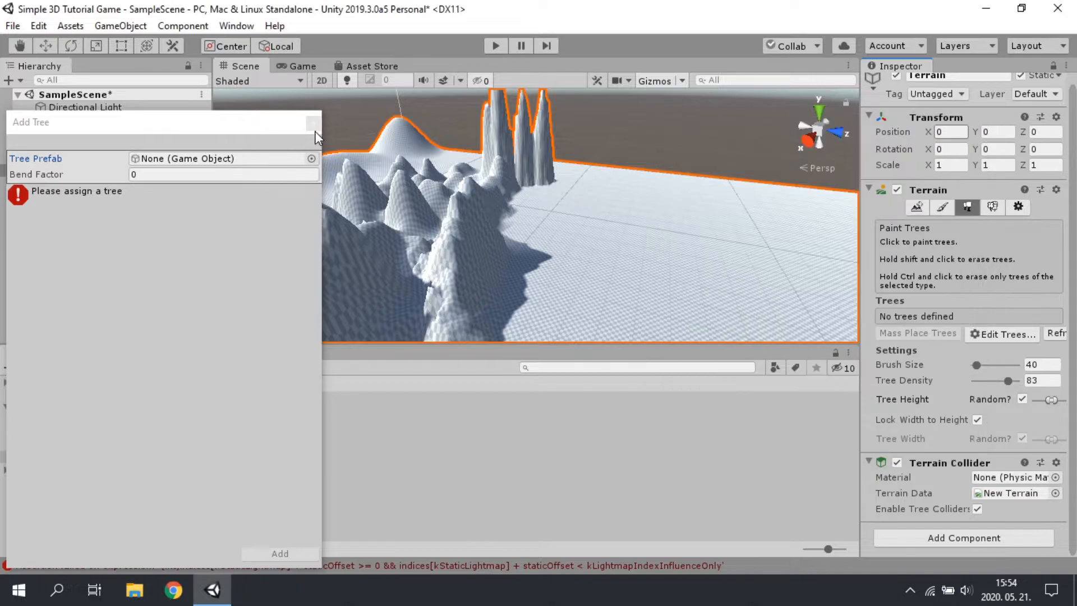
click(313, 123)
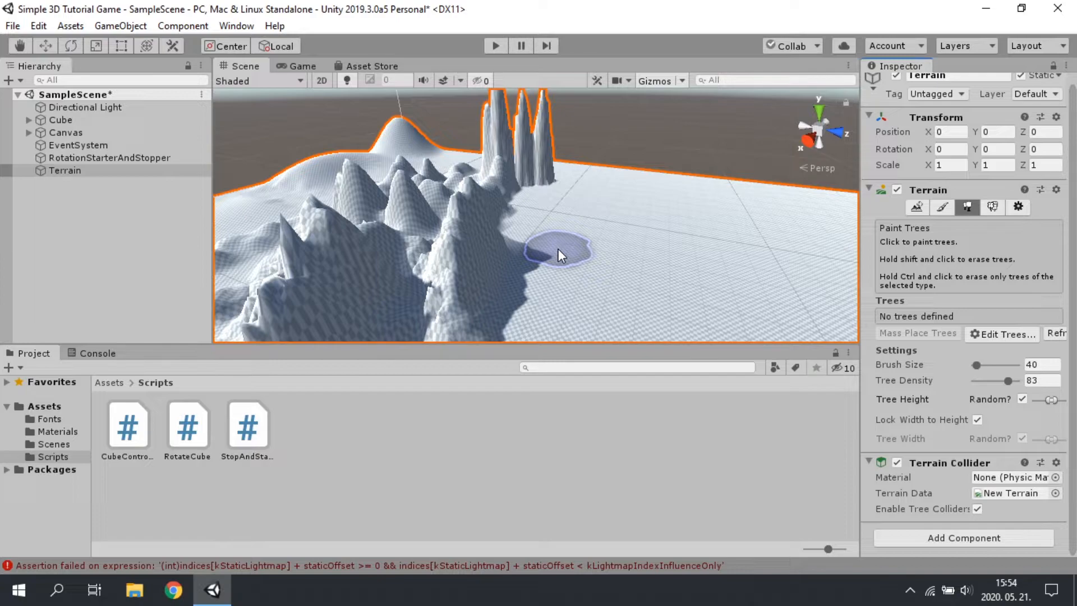
- Search the Unity Asset Store for "standard assets"
key(ctrl+9)
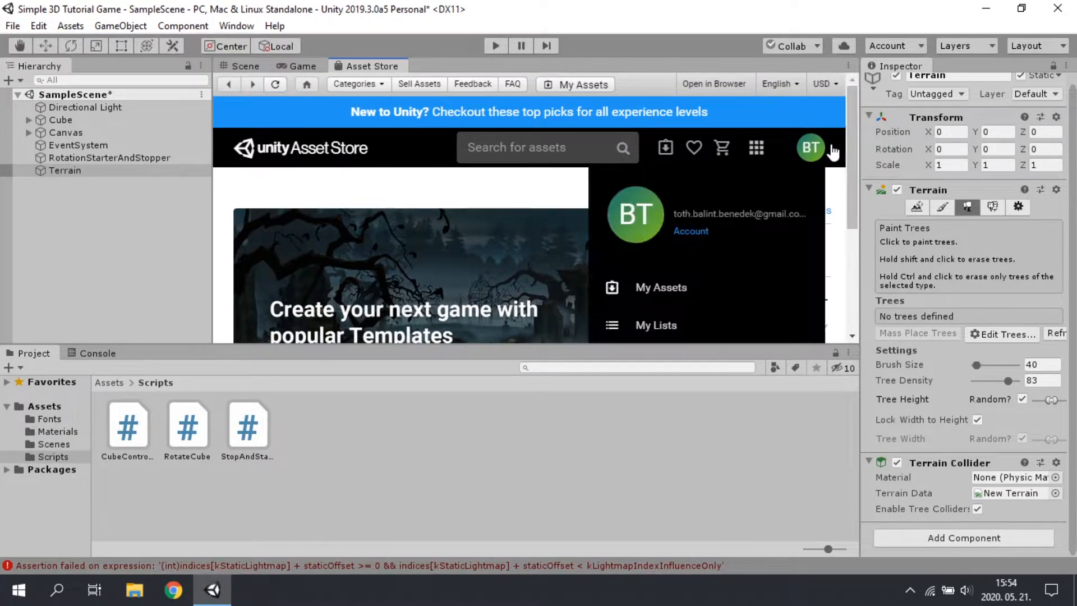
click(553, 148)
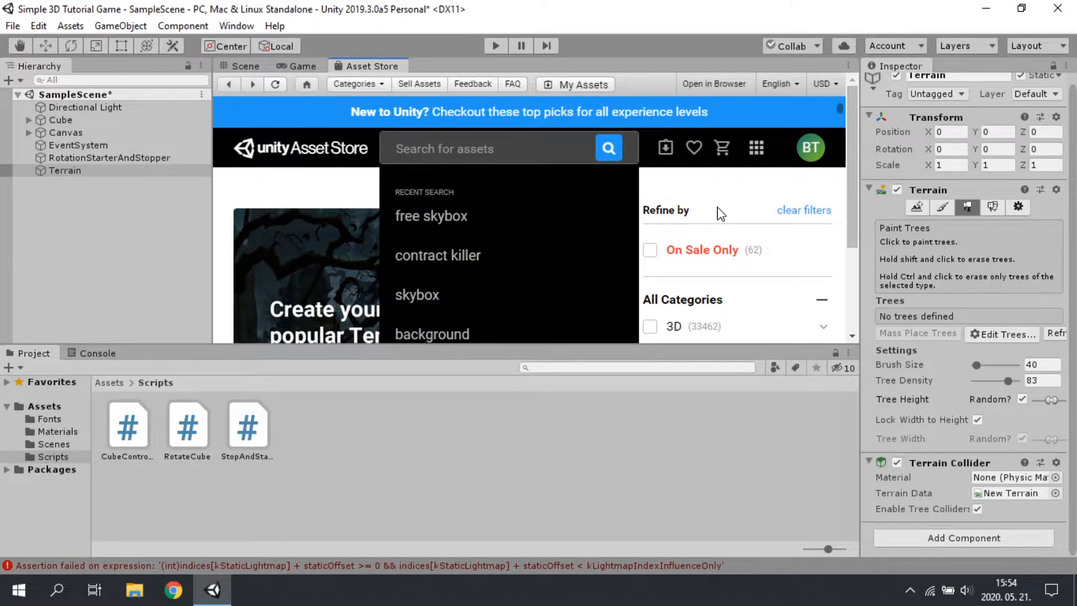
text(stand)
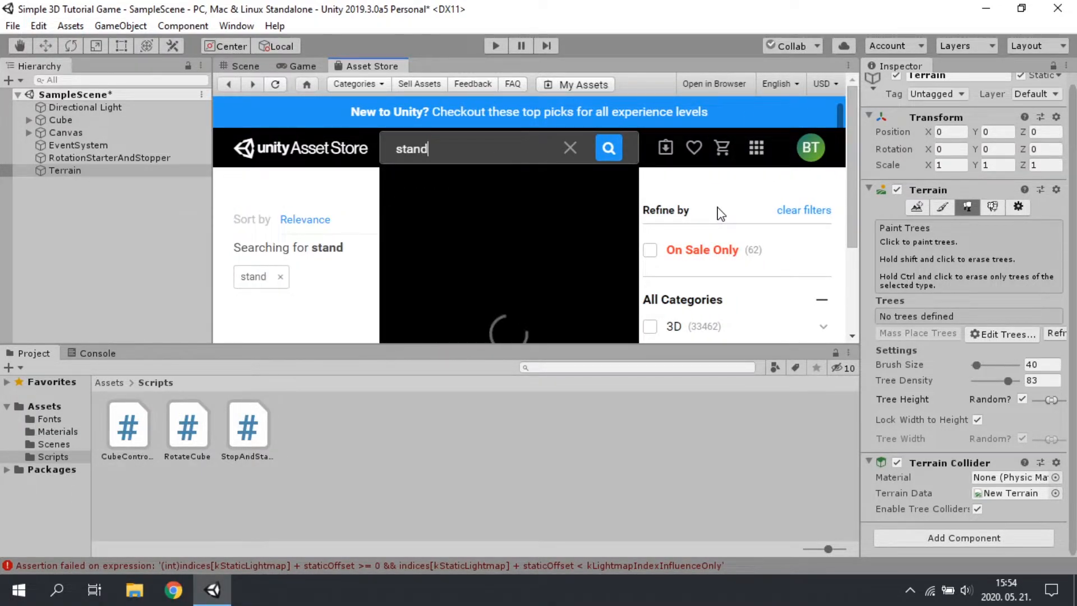
text(ard)
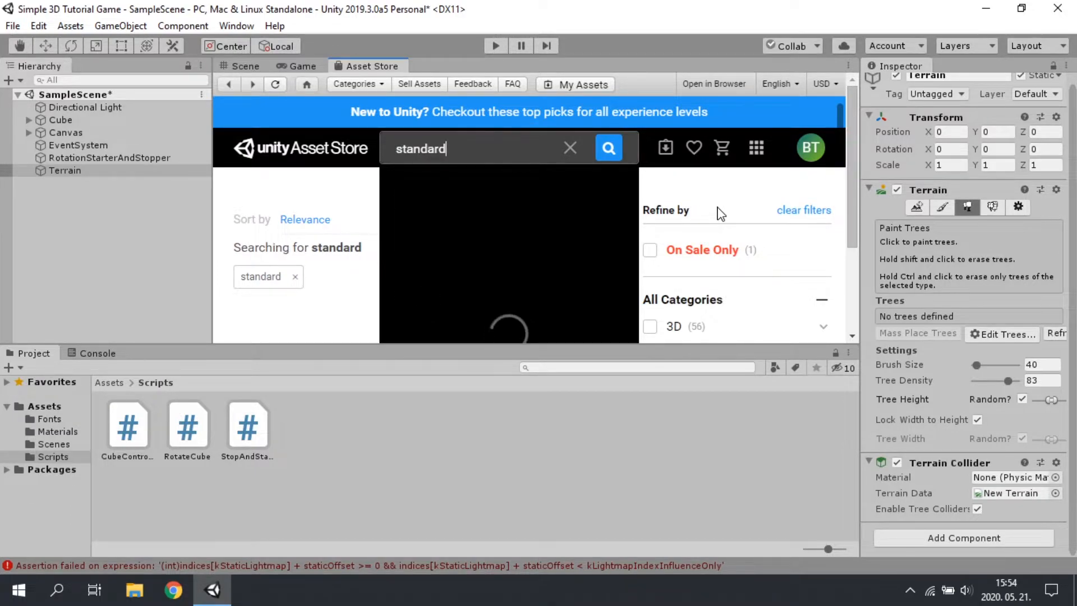
text( asset)
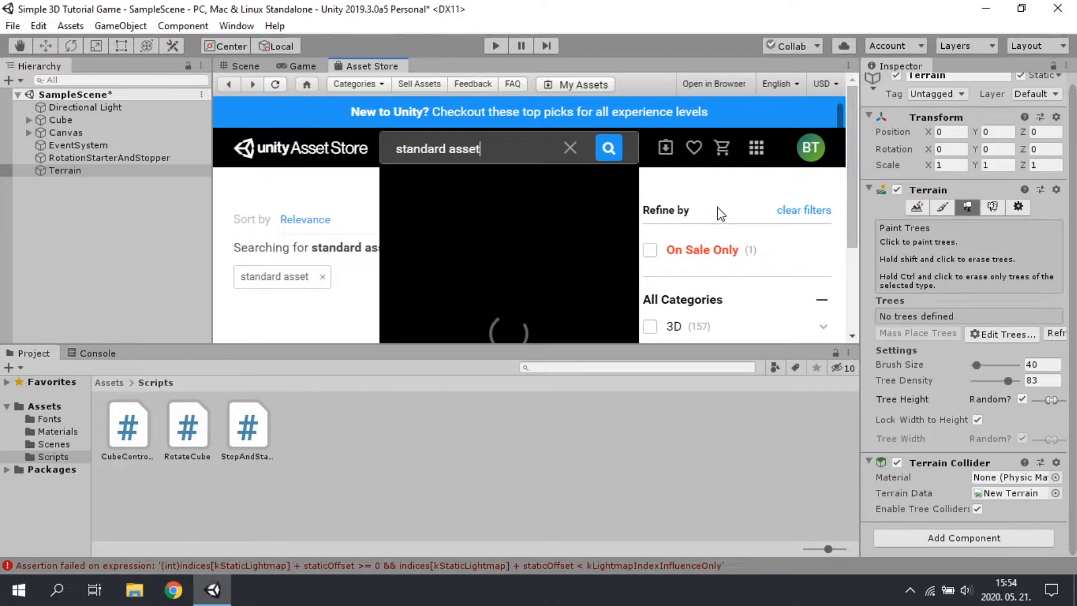
click(508, 217)
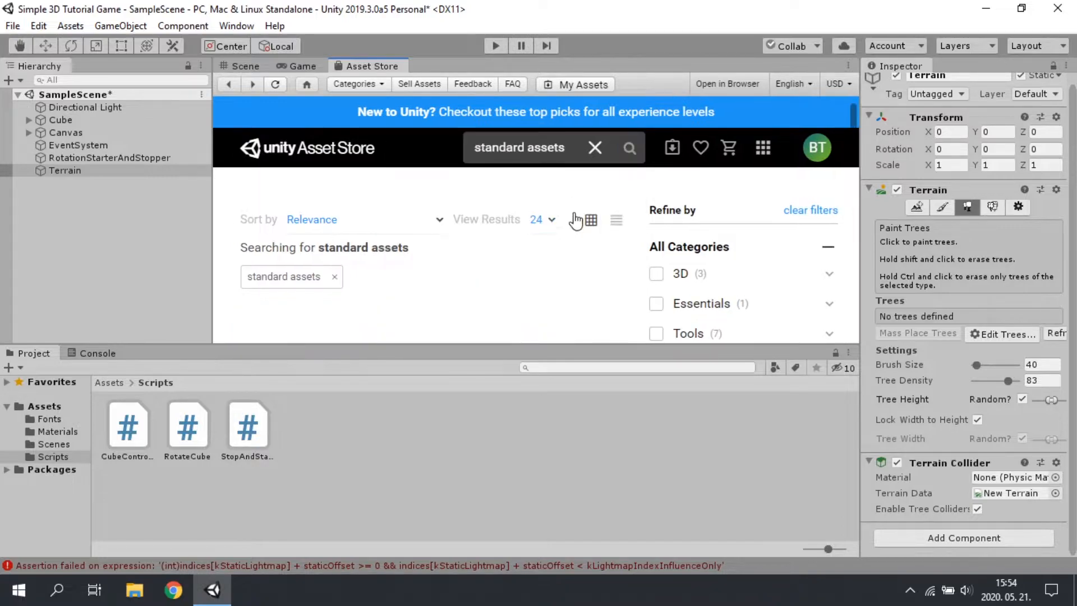
- Open the free Standard Assets package by Unity Technologies from the results and download it
scroll(345, 223, down, 4)
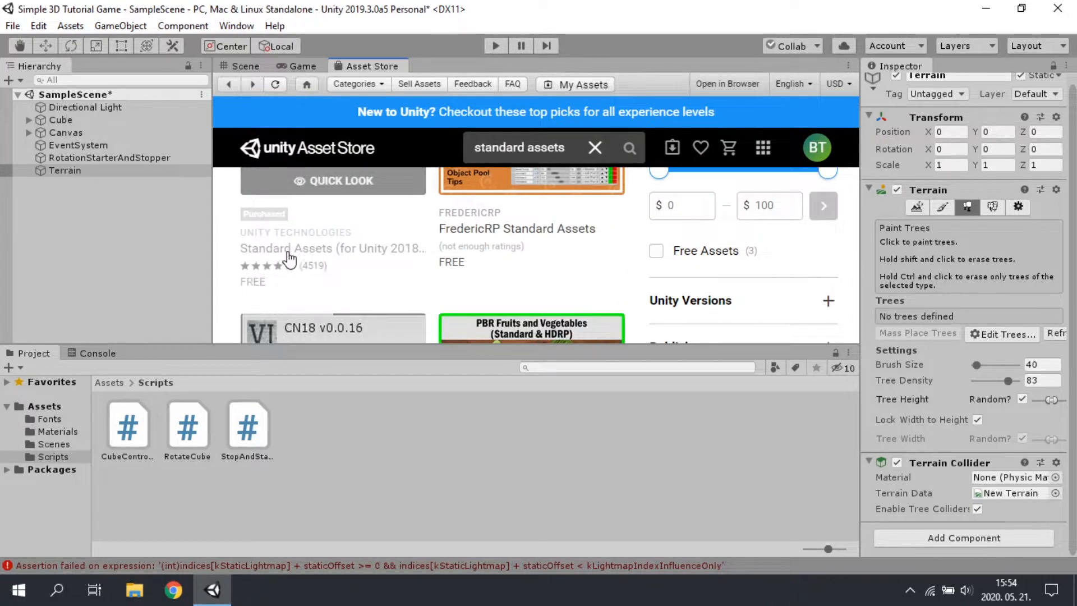
click(274, 269)
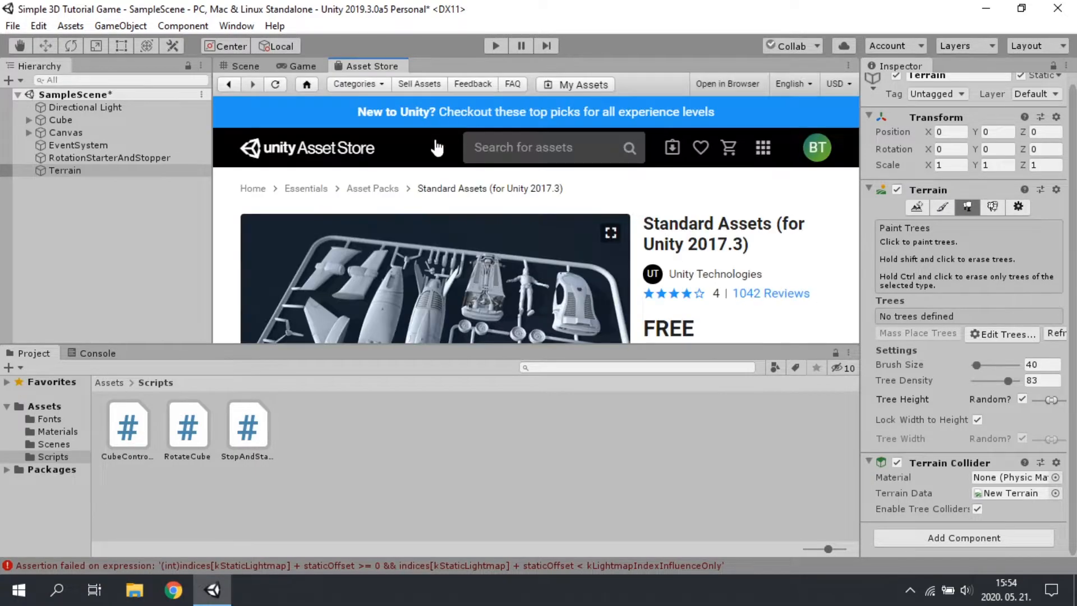
scroll(481, 229, down, 1)
scroll(742, 310, down, 2)
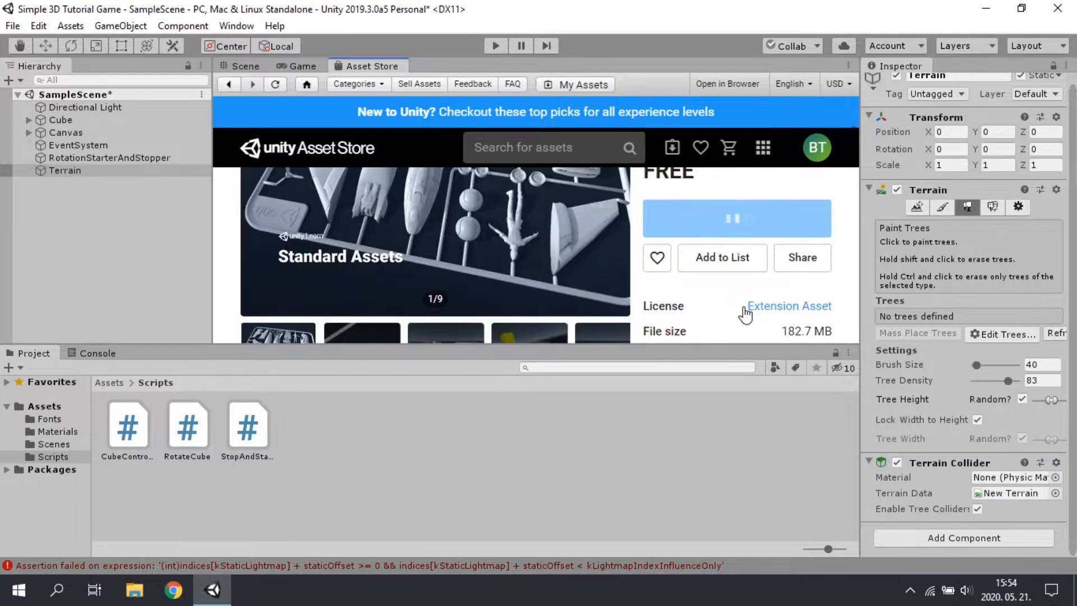
scroll(748, 272, down, 1)
scroll(749, 271, up, 1)
scroll(752, 272, down, 1)
scroll(770, 292, up, 1)
scroll(773, 293, down, 1)
scroll(776, 291, up, 1)
click(722, 313)
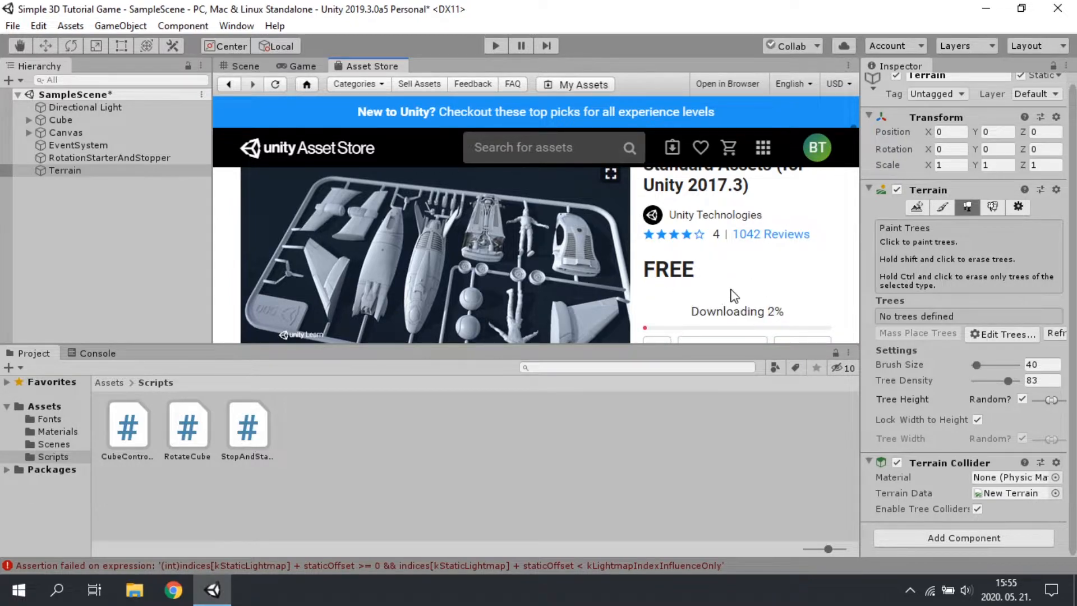
- Start importing the downloaded Standard Assets package and move the package import dialog to the middle of the editor
scroll(729, 295, down, 1)
scroll(734, 300, up, 2)
scroll(729, 298, down, 4)
scroll(730, 286, up, 3)
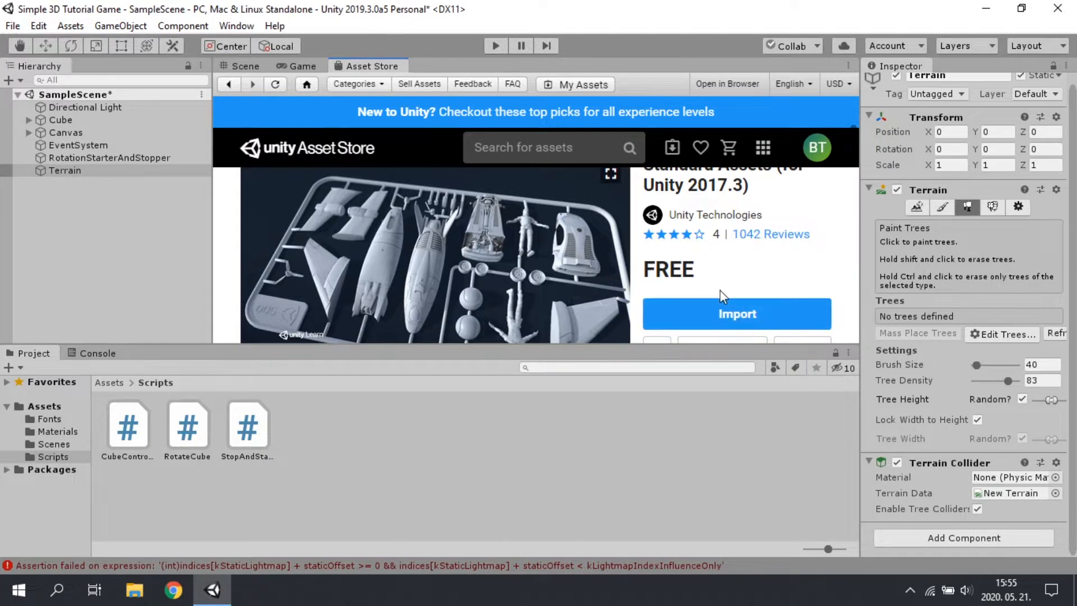
click(742, 317)
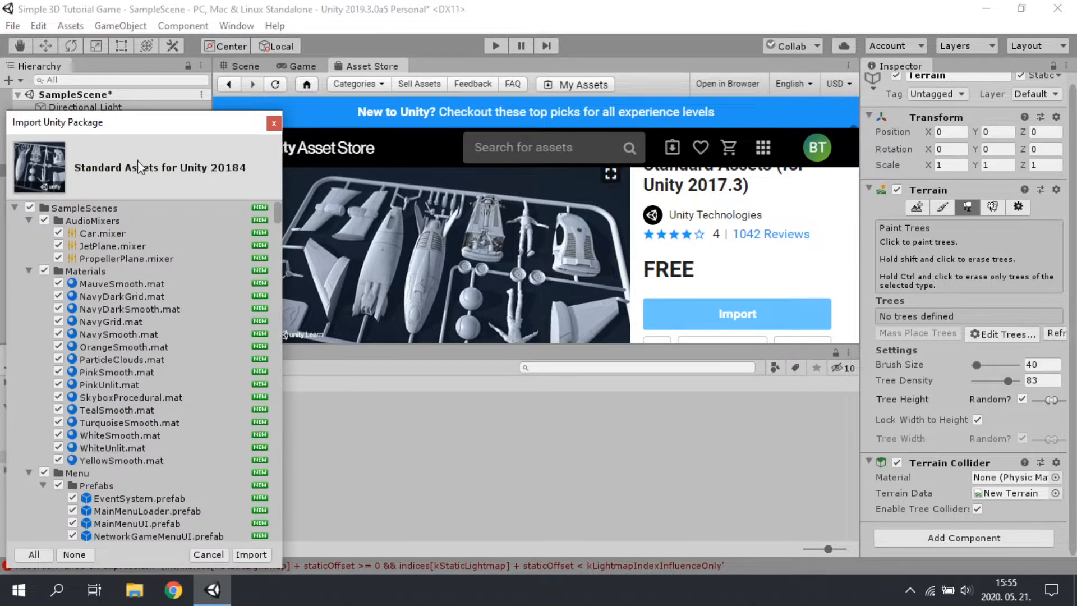
drag(39, 126, 383, 87)
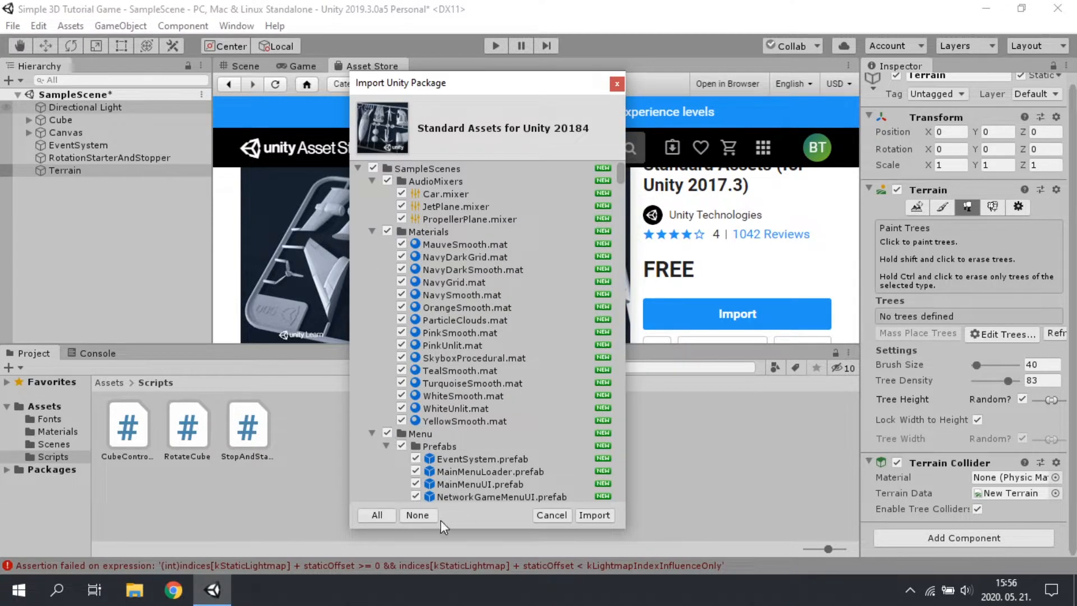
- Deselect every item in the Standard Assets import list and include only the Environment folder with all its contents
click(426, 516)
scroll(439, 287, down, 10)
scroll(445, 304, down, 20)
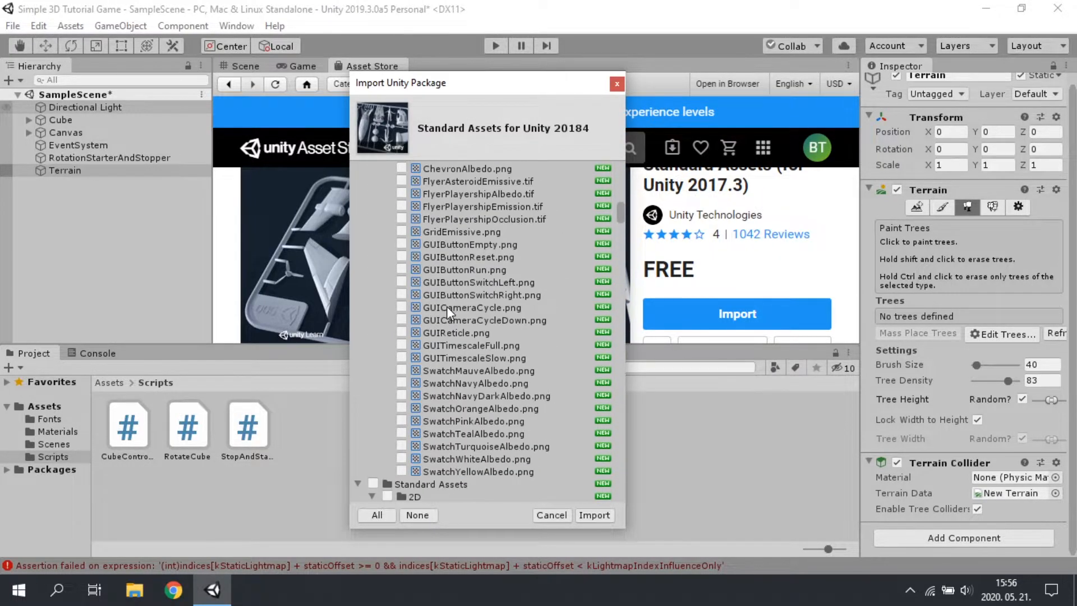
scroll(436, 304, down, 10)
scroll(437, 308, up, 4)
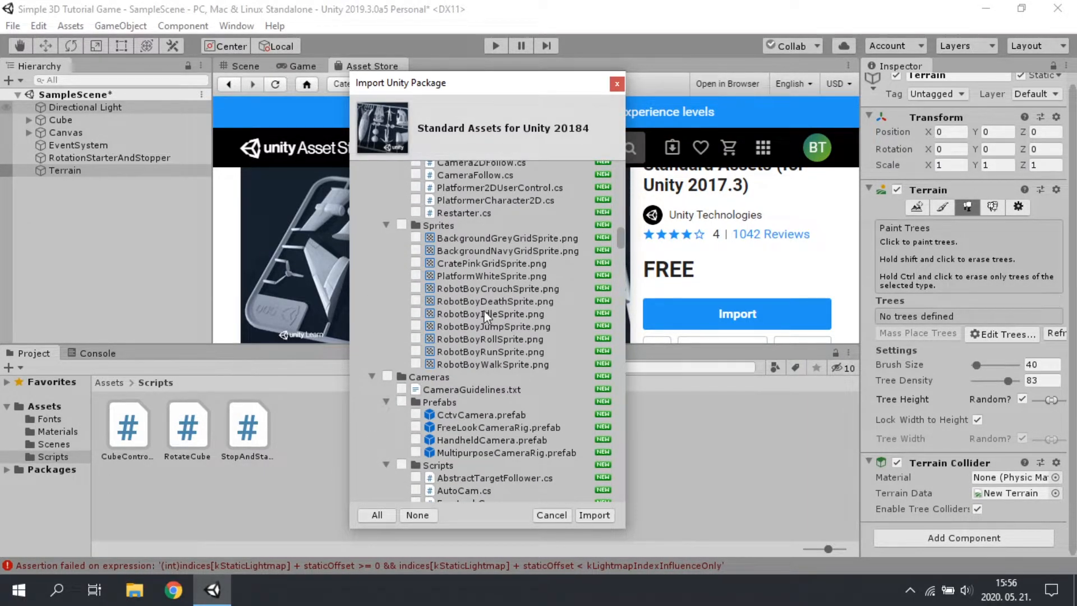
scroll(477, 303, down, 10)
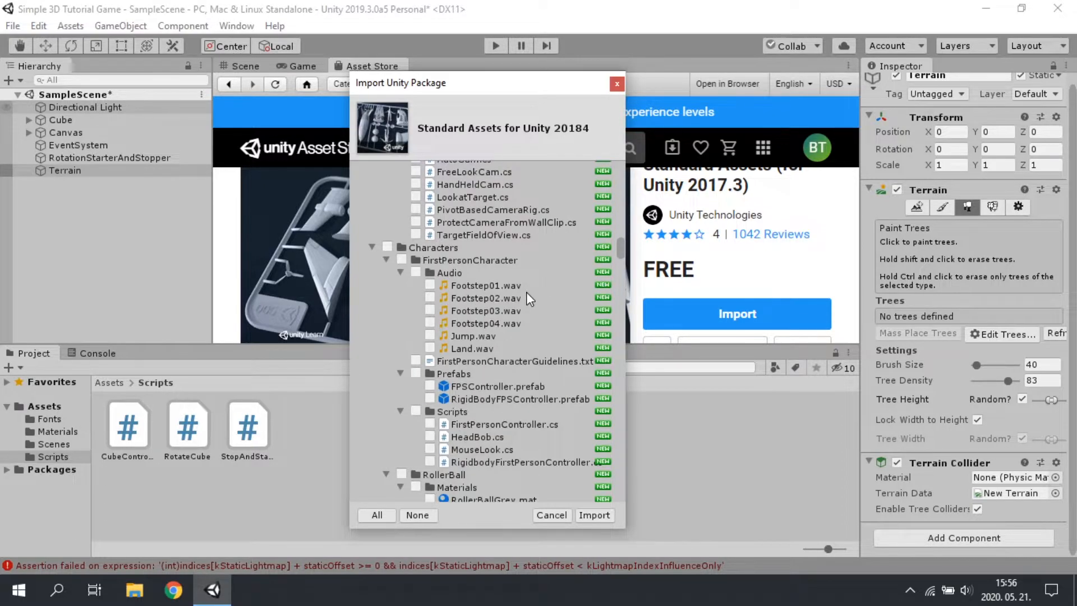
scroll(525, 295, down, 3)
scroll(507, 289, up, 5)
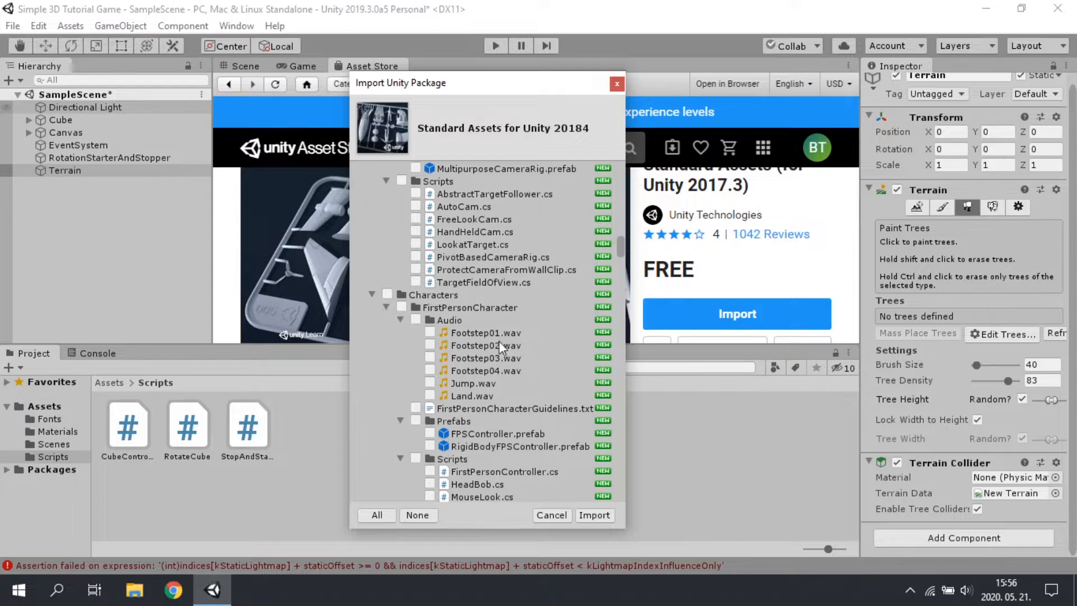
scroll(449, 347, down, 15)
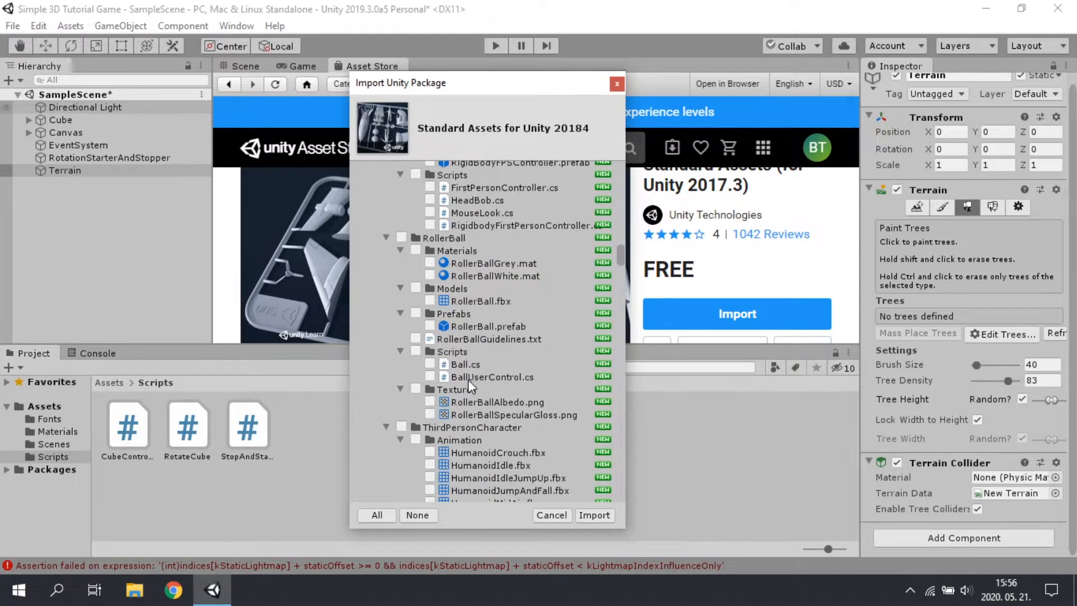
scroll(479, 338, down, 8)
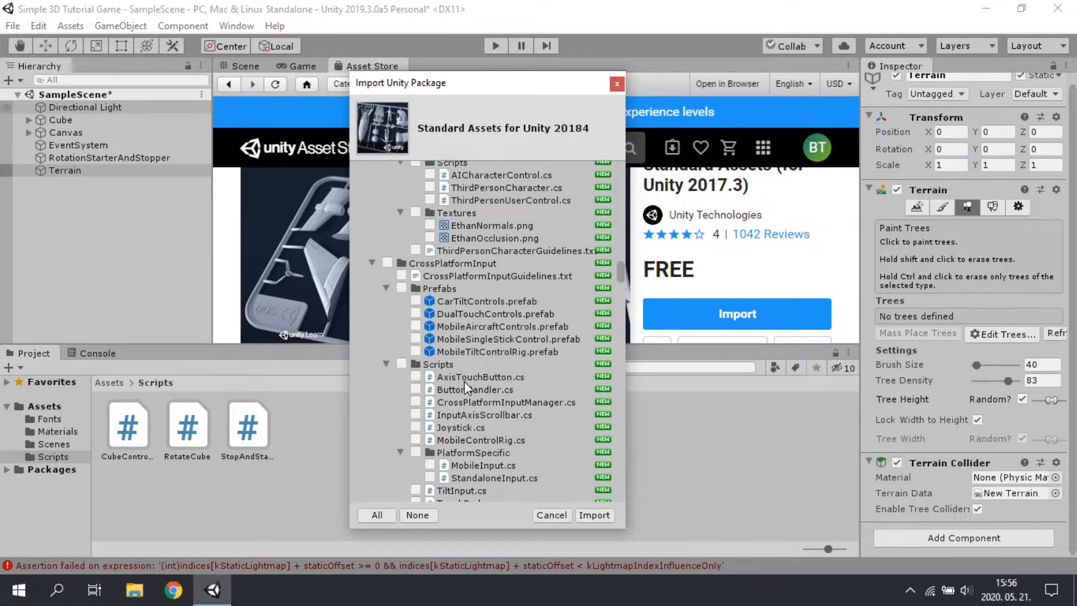
scroll(482, 375, down, 4)
scroll(494, 373, down, 6)
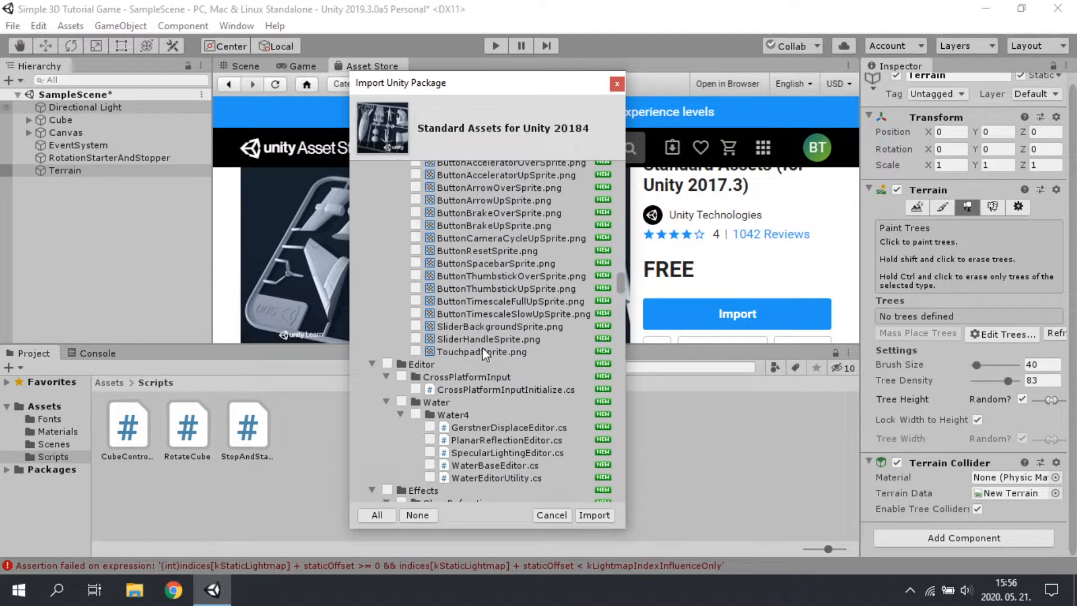
scroll(484, 353, up, 3)
scroll(459, 368, down, 10)
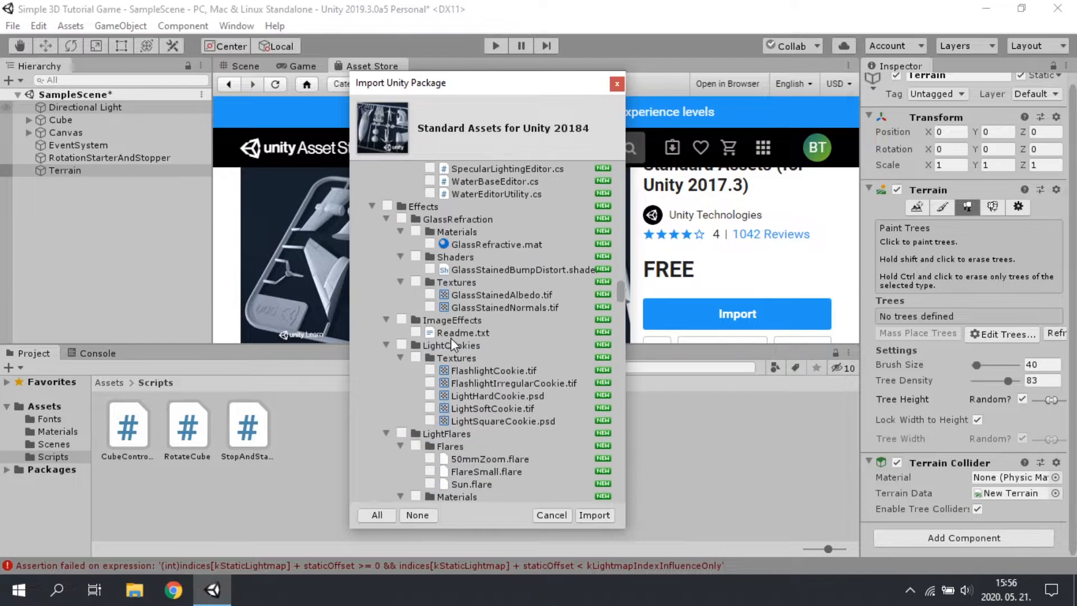
scroll(481, 331, down, 5)
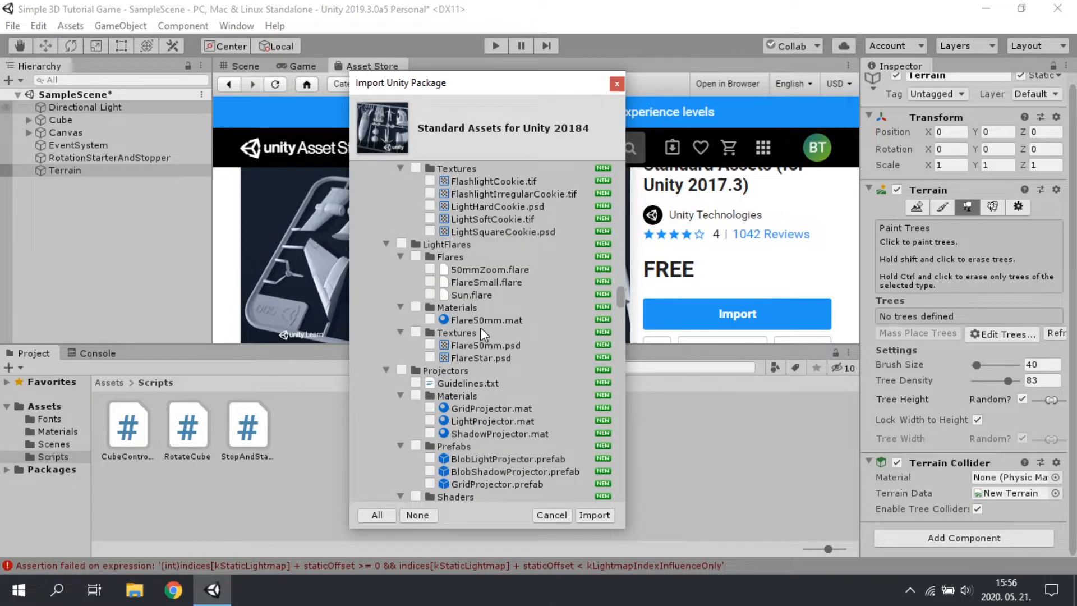
scroll(507, 340, down, 3)
scroll(507, 341, down, 10)
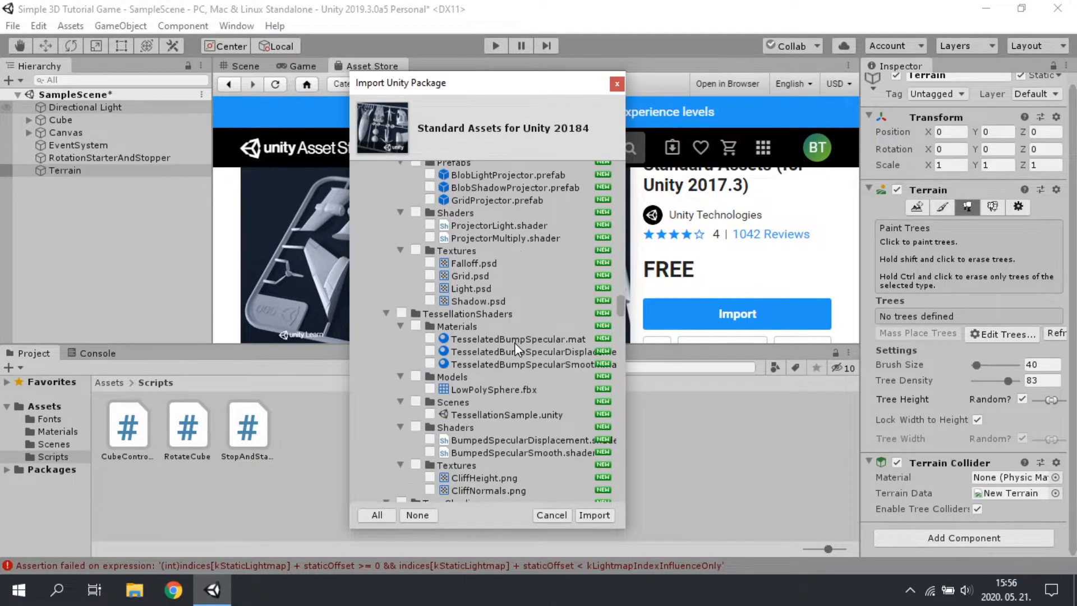
scroll(501, 349, down, 3)
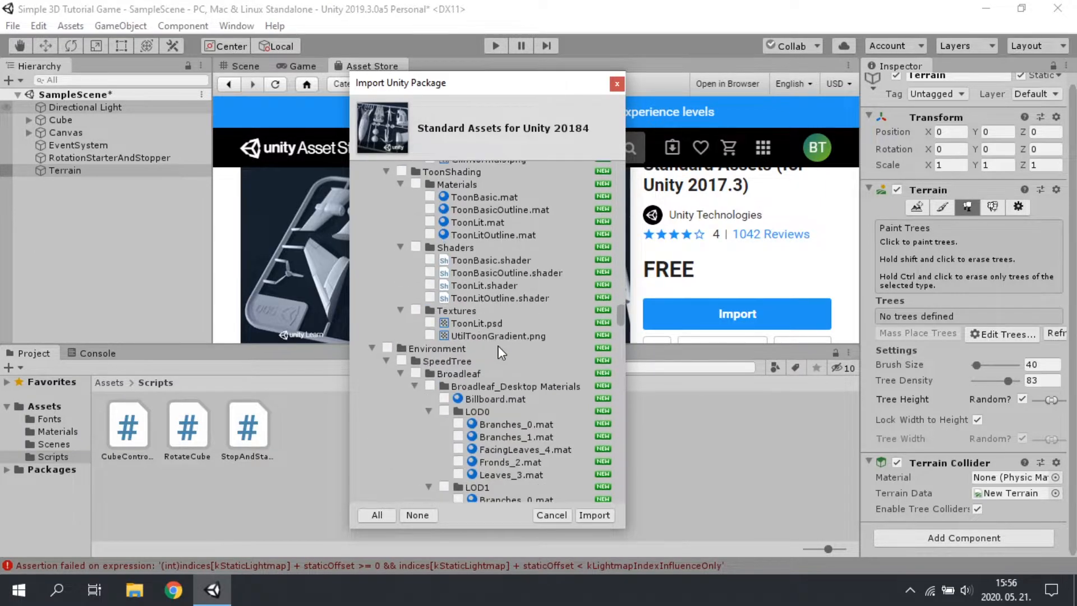
scroll(494, 352, down, 5)
scroll(488, 349, up, 1)
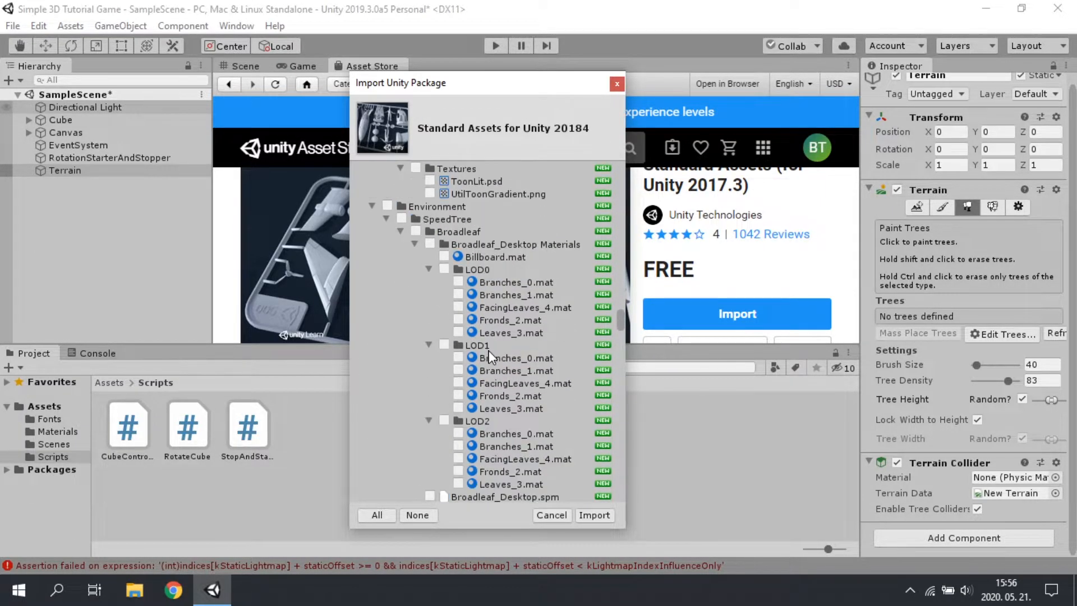
click(387, 205)
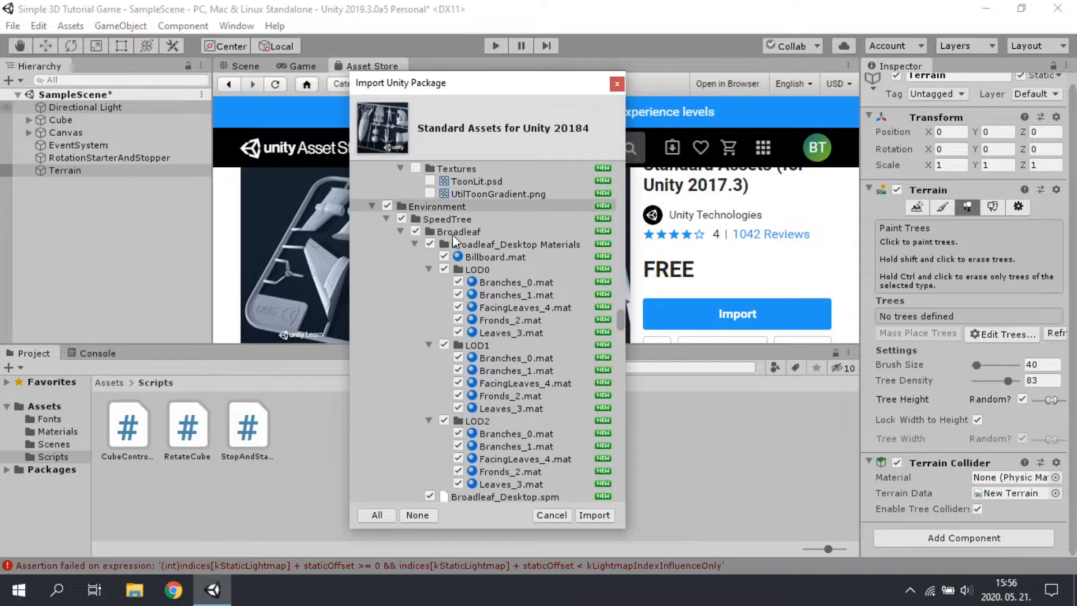
- Review the selected Environment contents, from the SpeedTree trees to the terrain and water assets, and import them into the project
scroll(500, 345, down, 10)
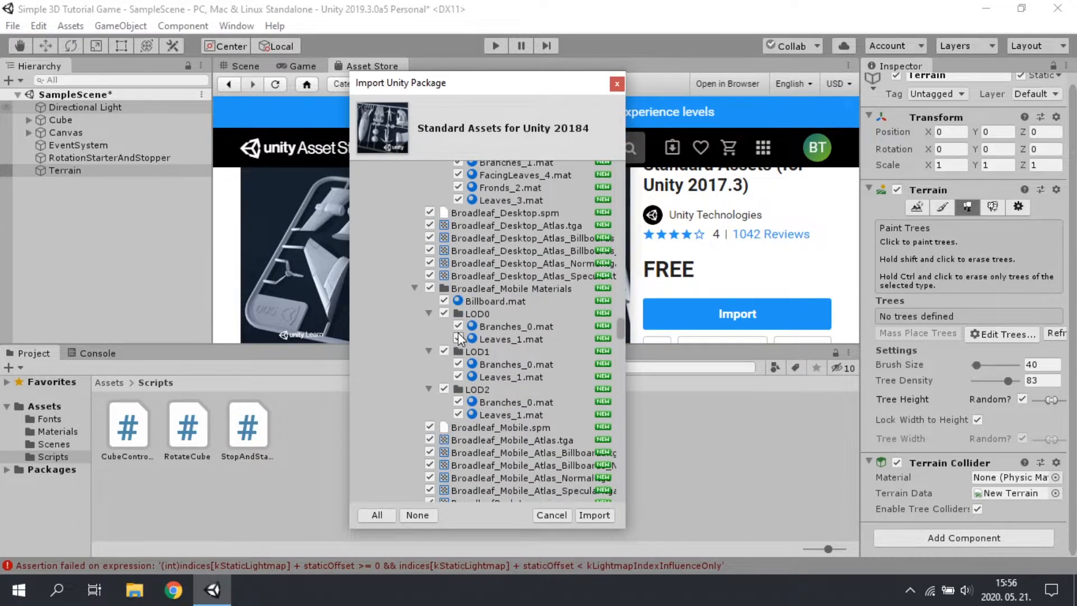
scroll(517, 329, down, 5)
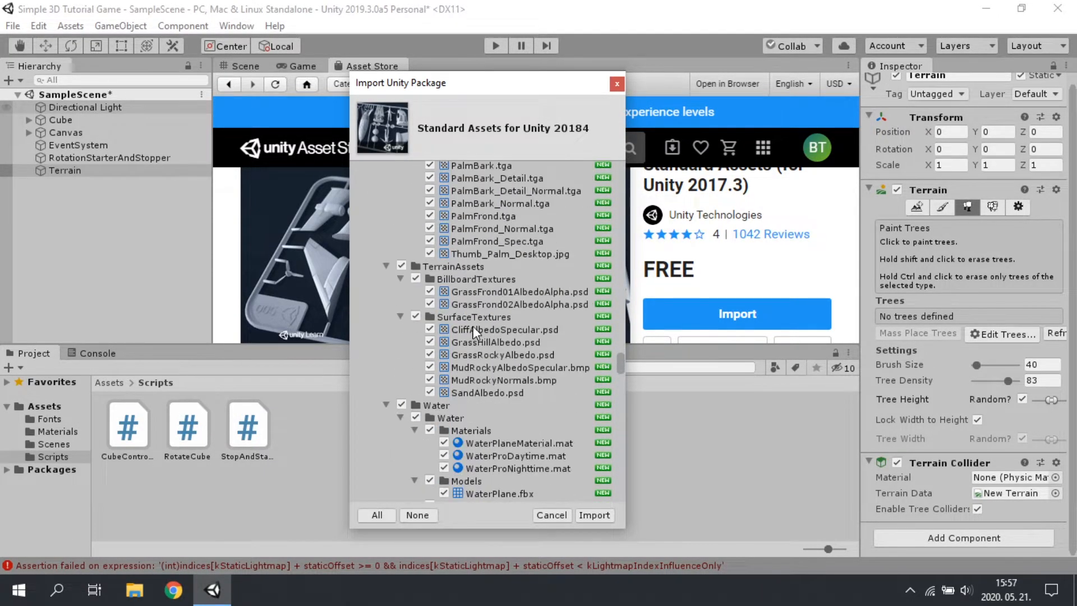
scroll(540, 353, down, 10)
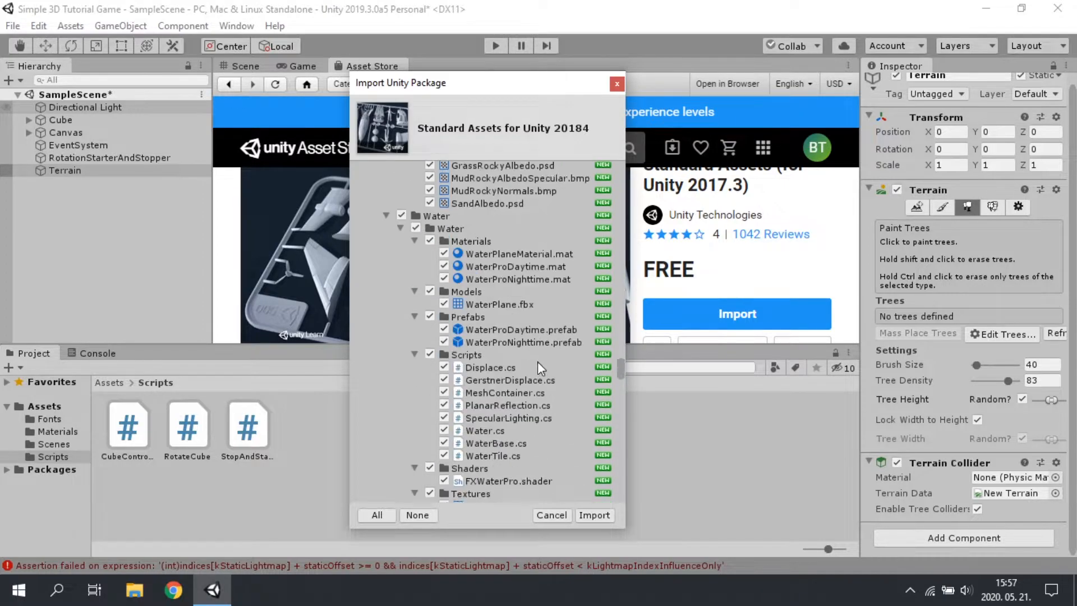
scroll(498, 312, up, 20)
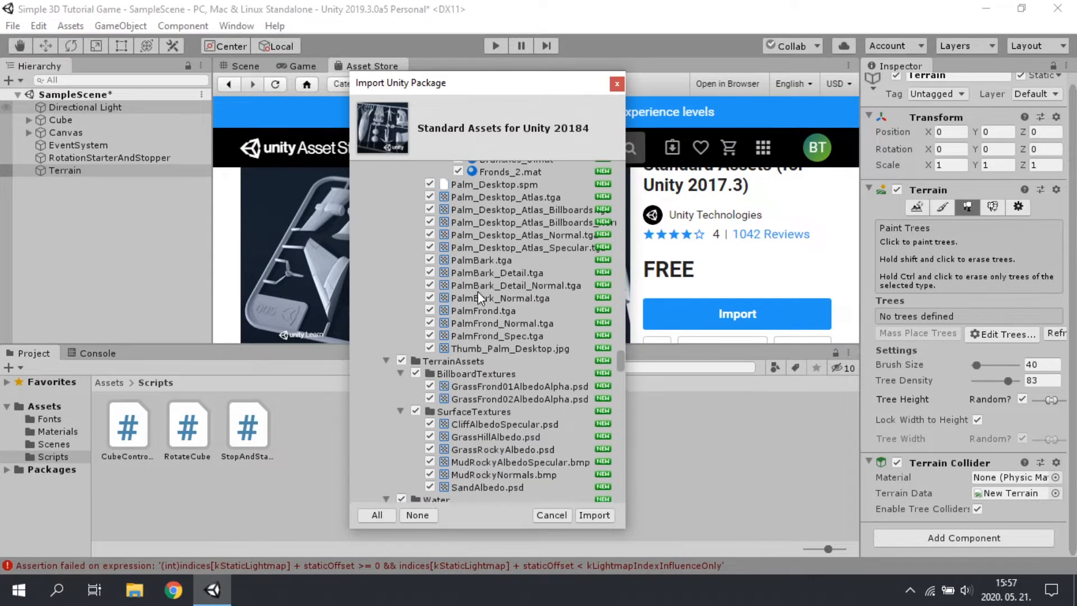
scroll(444, 303, down, 3)
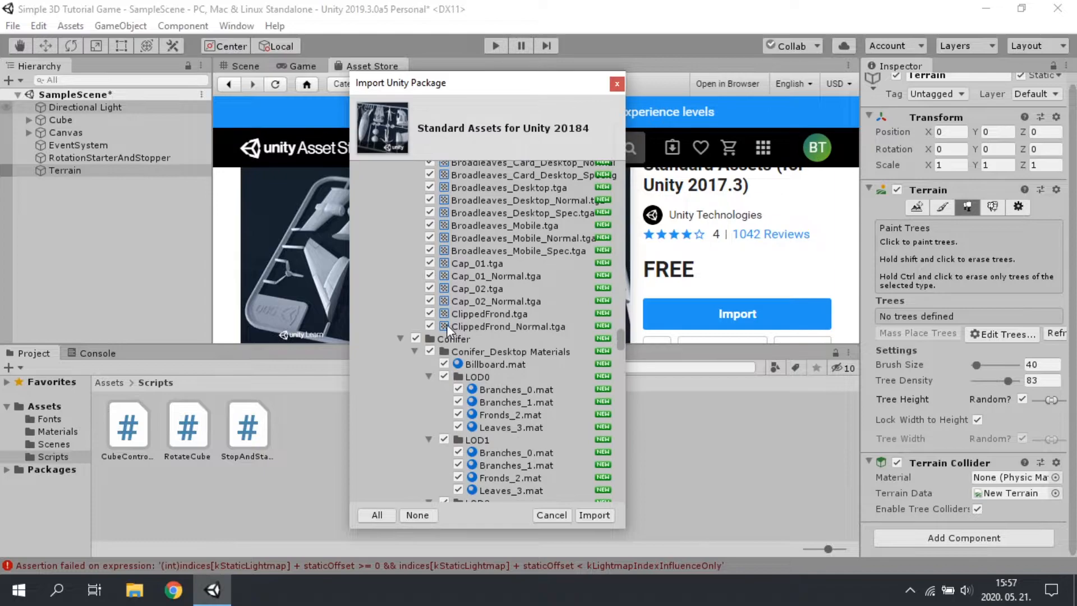
scroll(443, 314, up, 10)
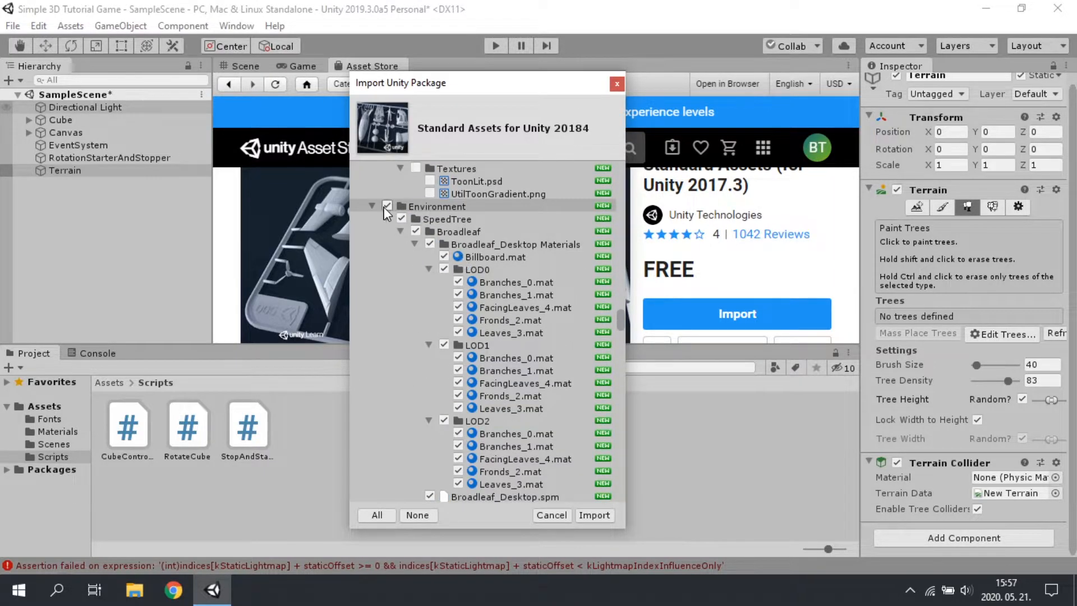
click(595, 515)
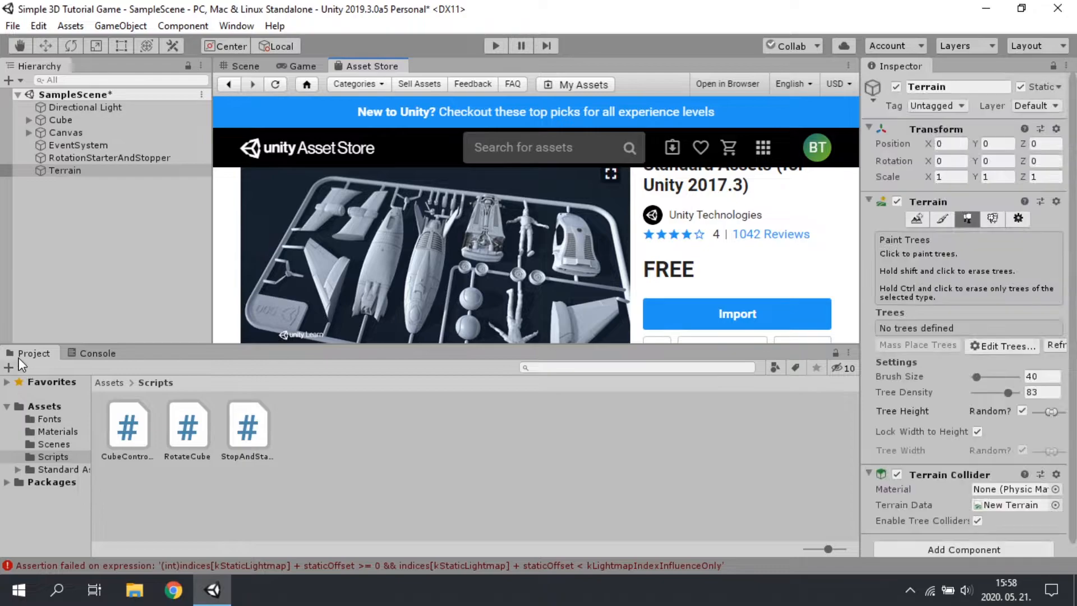
- Browse the imported Environment folder to TerrainAssets and examine the two grass images in BillboardTextures
click(51, 470)
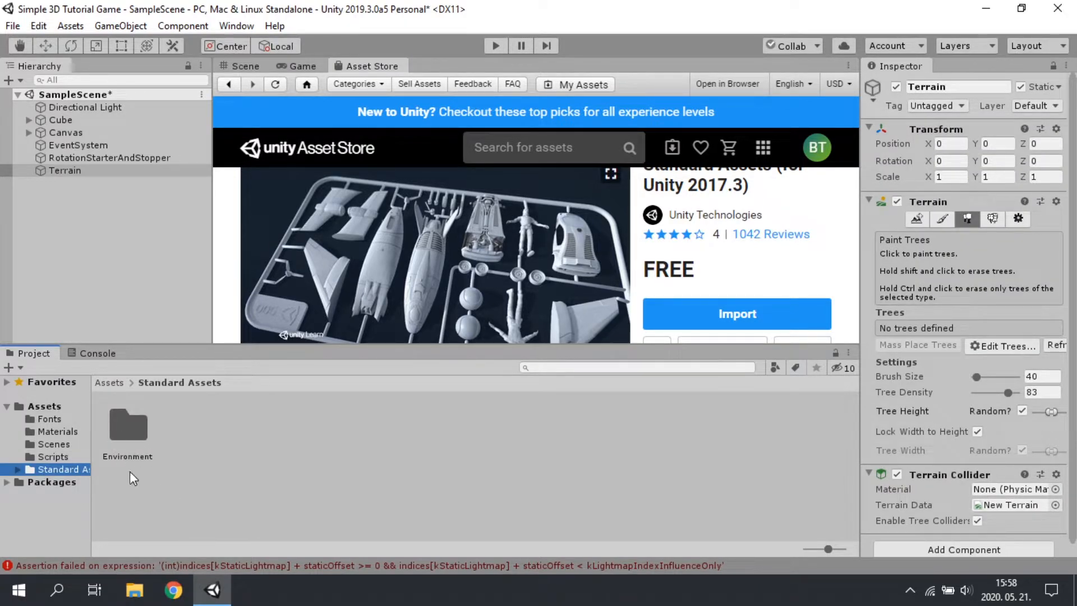
click(127, 423)
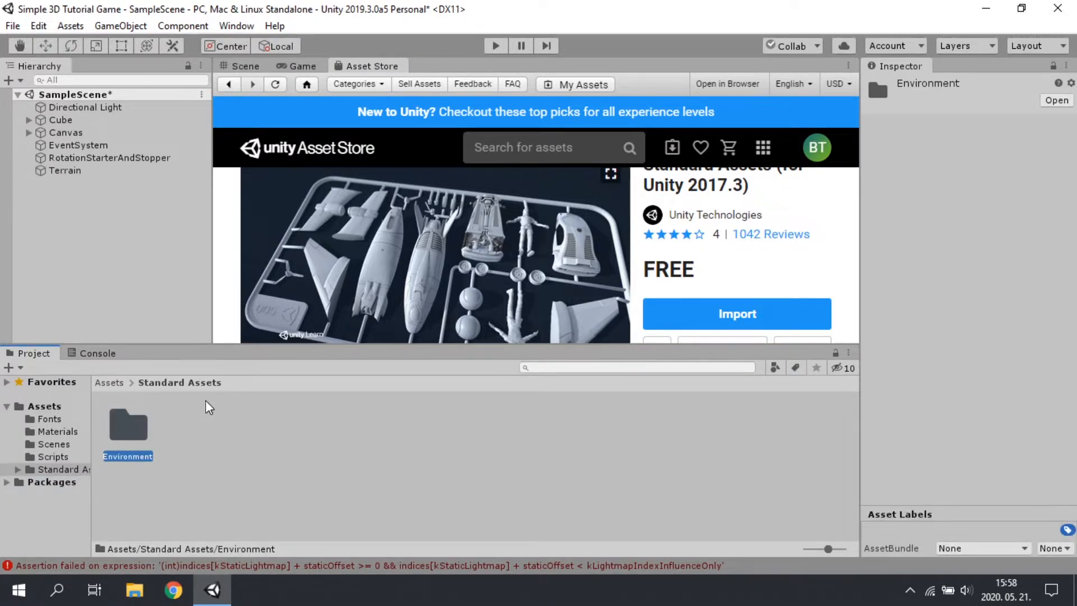
double_click(138, 428)
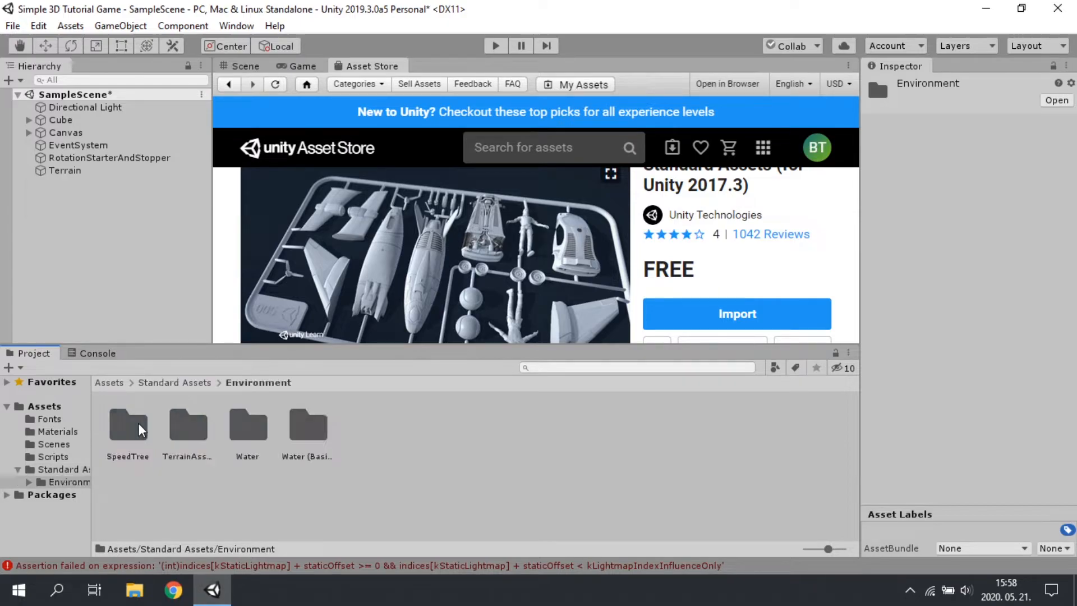
double_click(191, 438)
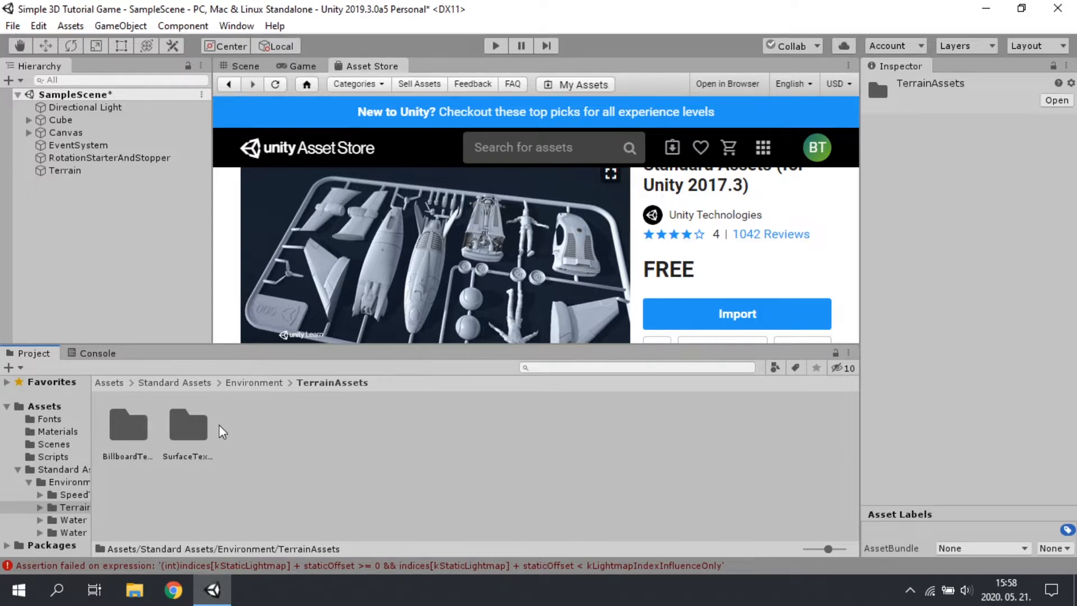
double_click(121, 434)
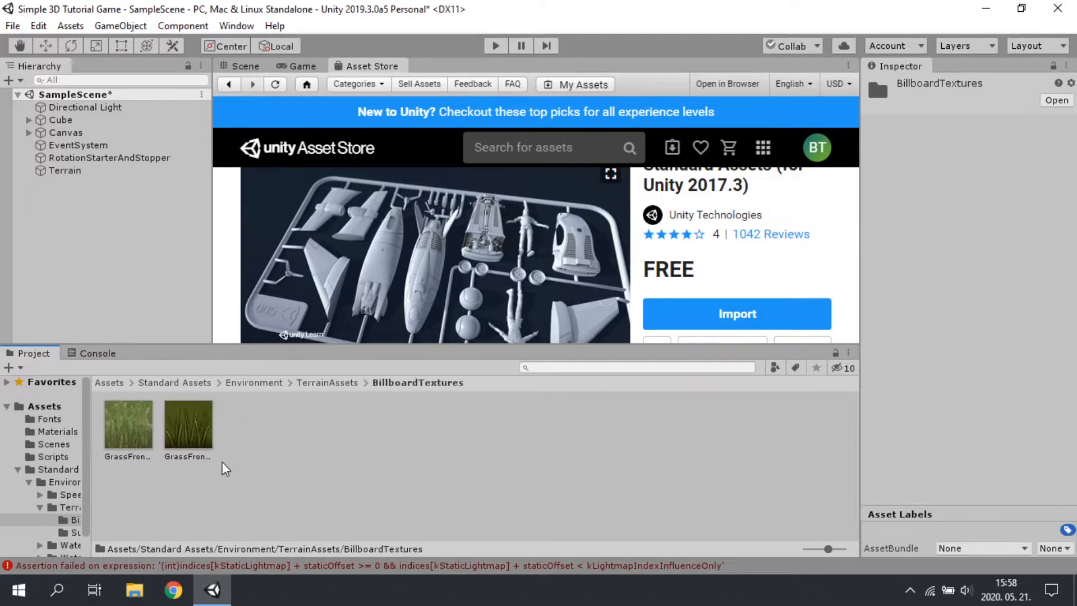
click(113, 443)
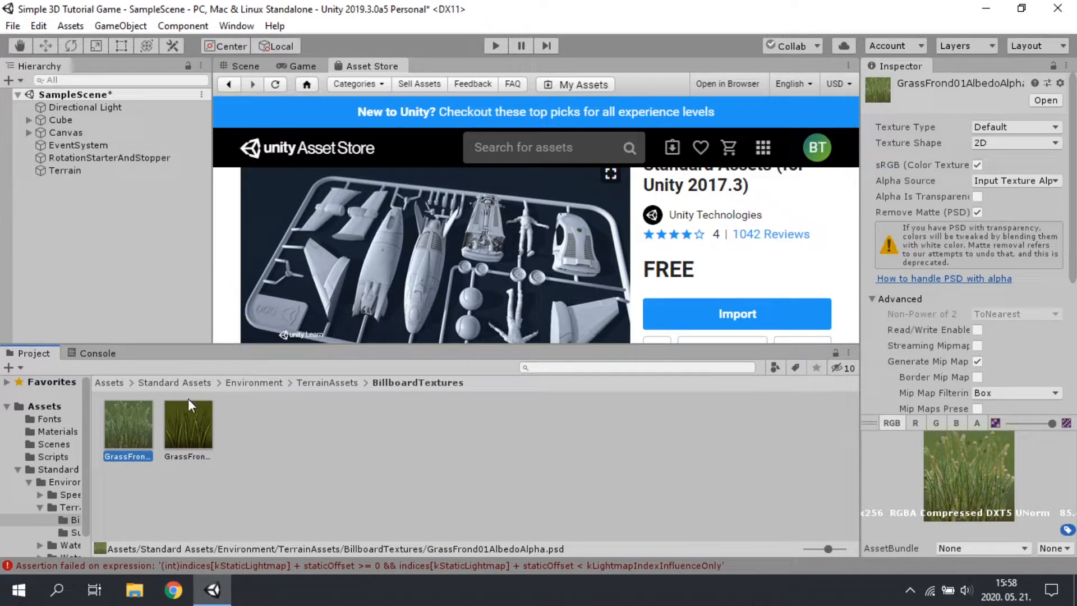
click(211, 420)
- Open the SurfaceTextures folder of TerrainAssets and examine its ground textures, from CliffAlbedoSpecular to SandAlbedo
click(295, 384)
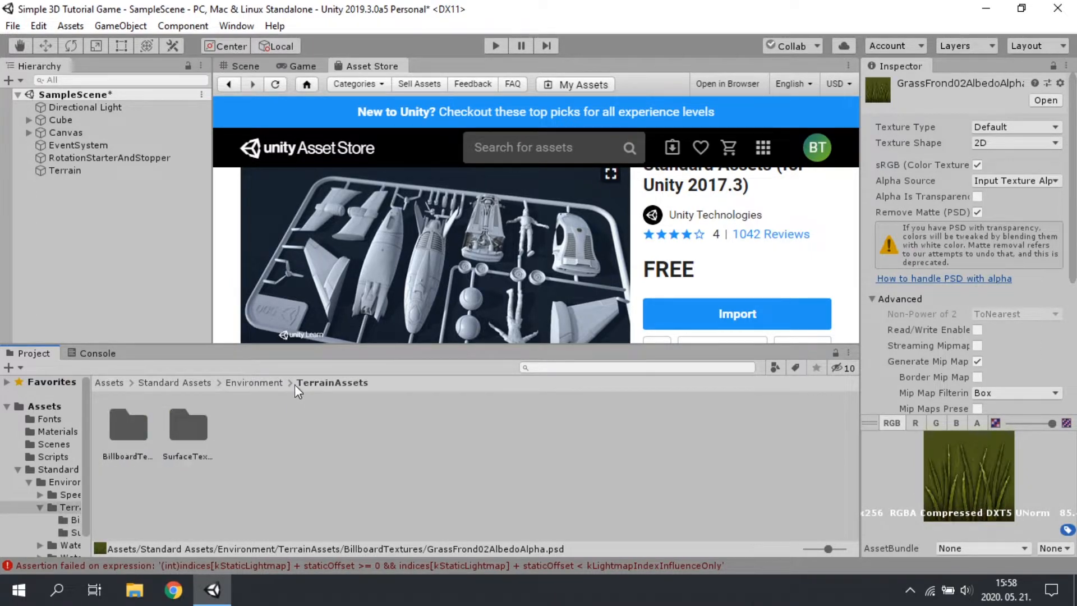
double_click(188, 427)
click(188, 425)
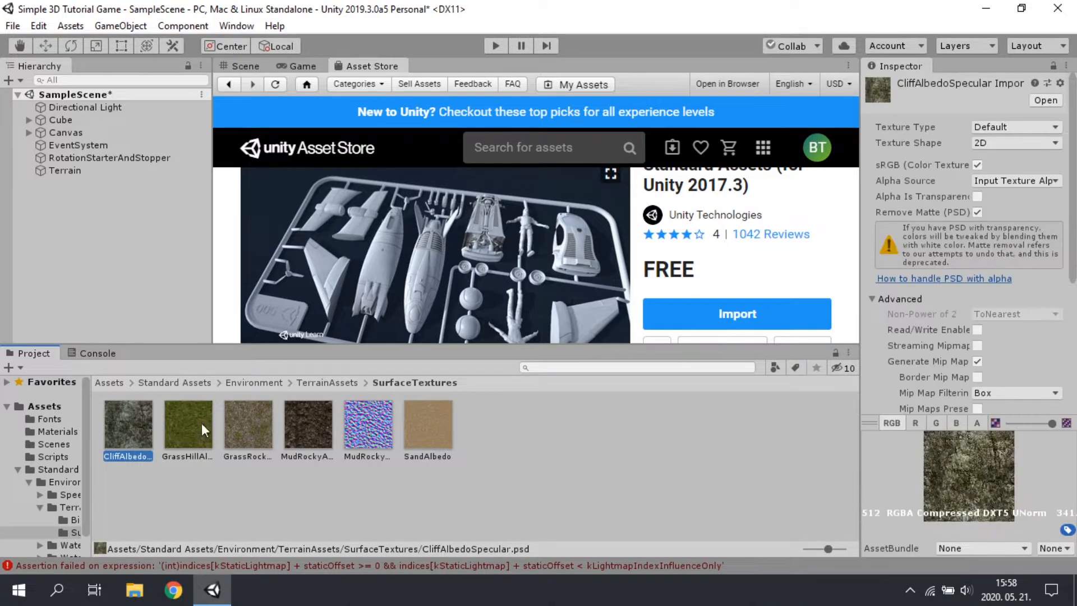
click(430, 430)
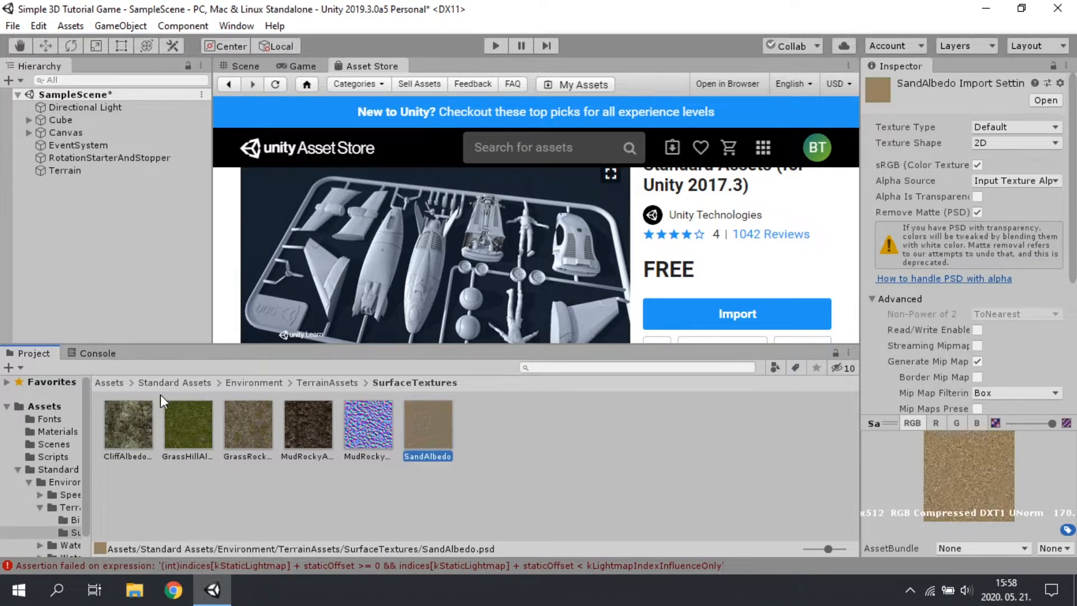
- Collapse the Assets folder tree, return to the Scene view of the terrain and preview the GrassHillAlbedo texture
click(7, 405)
click(238, 69)
alt+drag(579, 279, 494, 284)
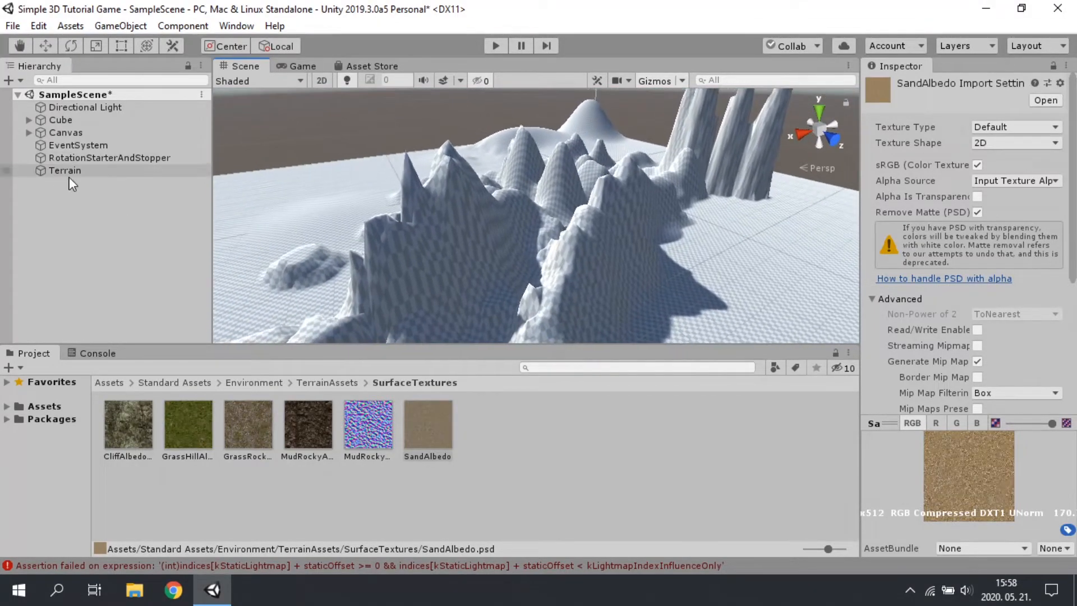
click(186, 431)
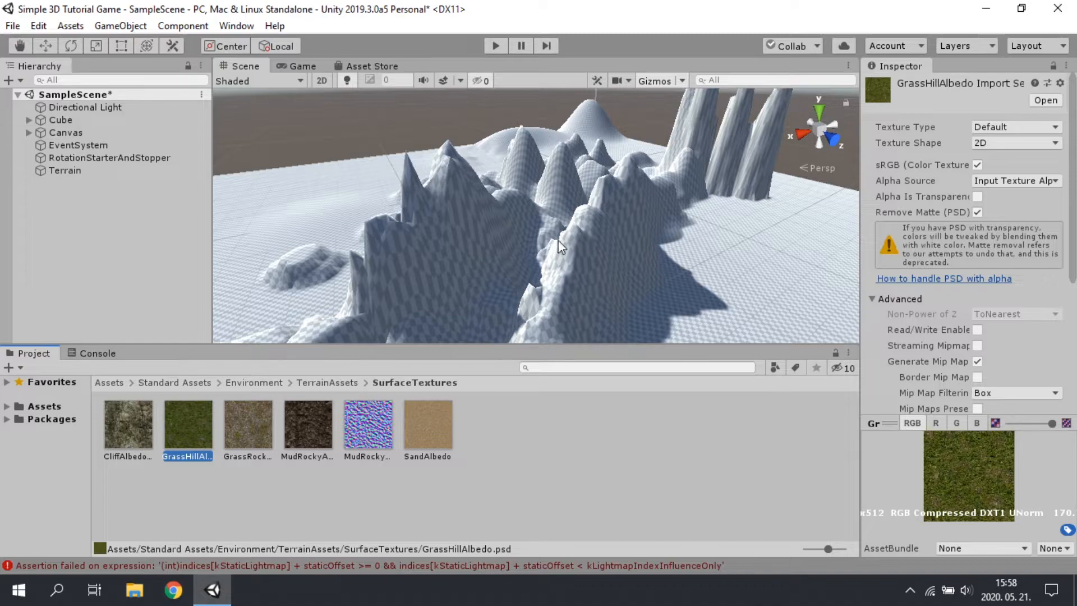
- Select the Terrain object and set its terrain painting mode to Paint Texture
click(86, 173)
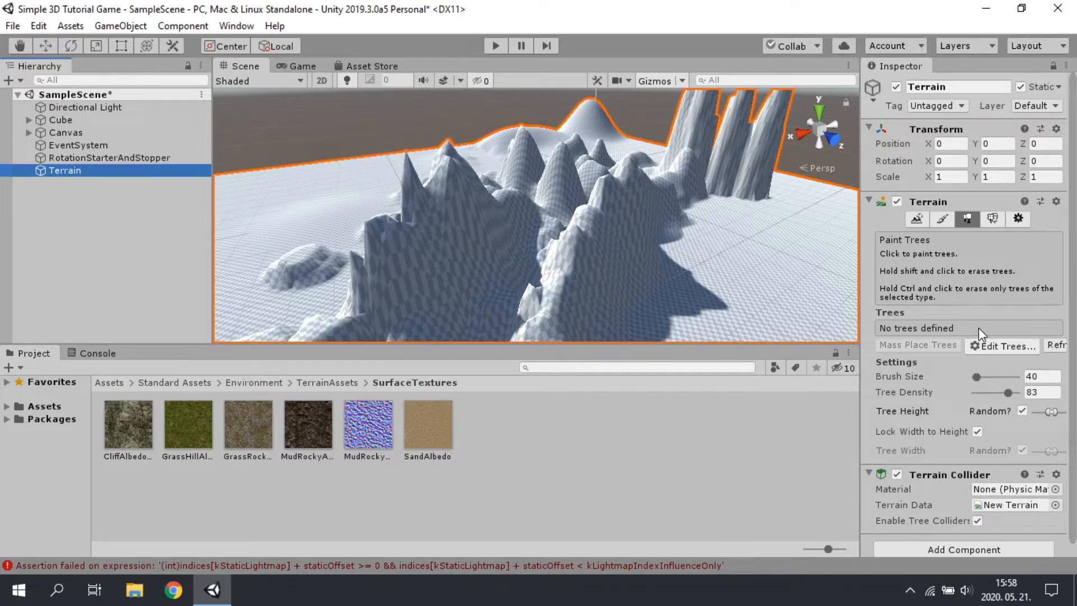
scroll(978, 334, down, 2)
scroll(928, 383, up, 2)
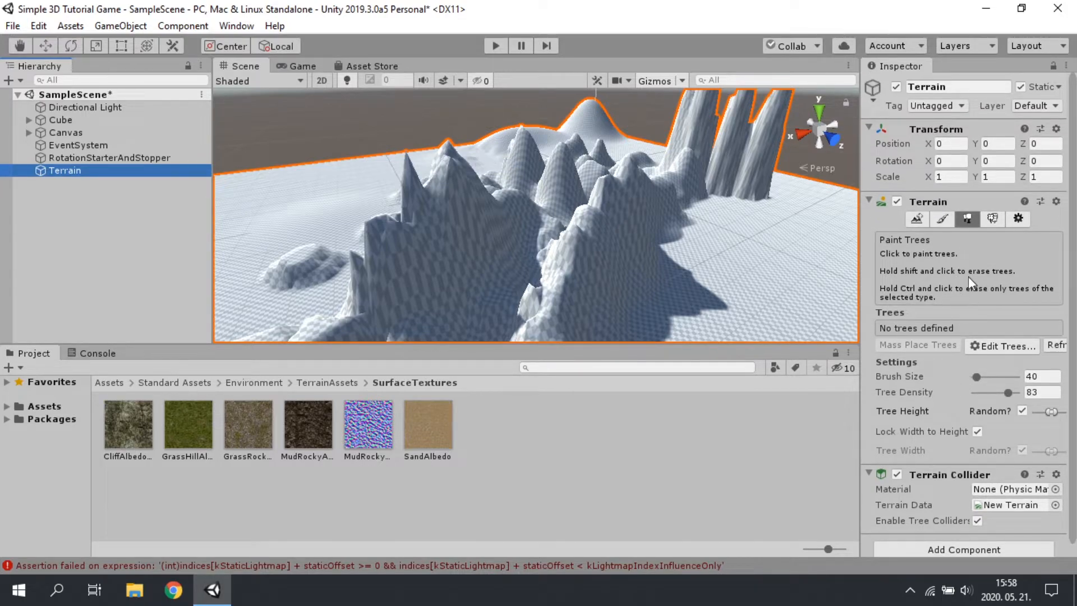
click(942, 218)
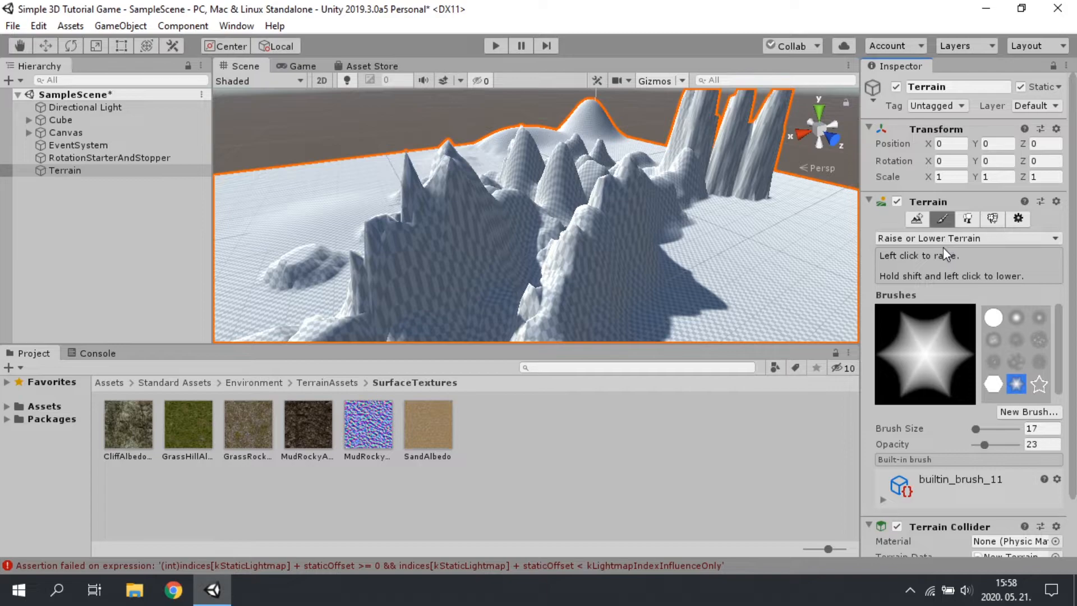
click(941, 238)
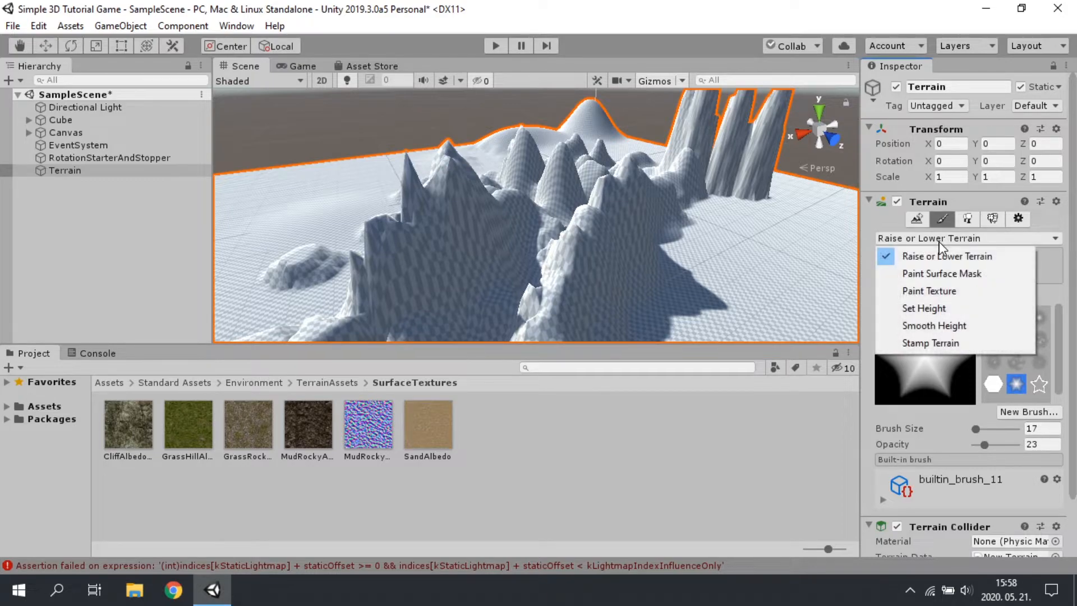
click(960, 291)
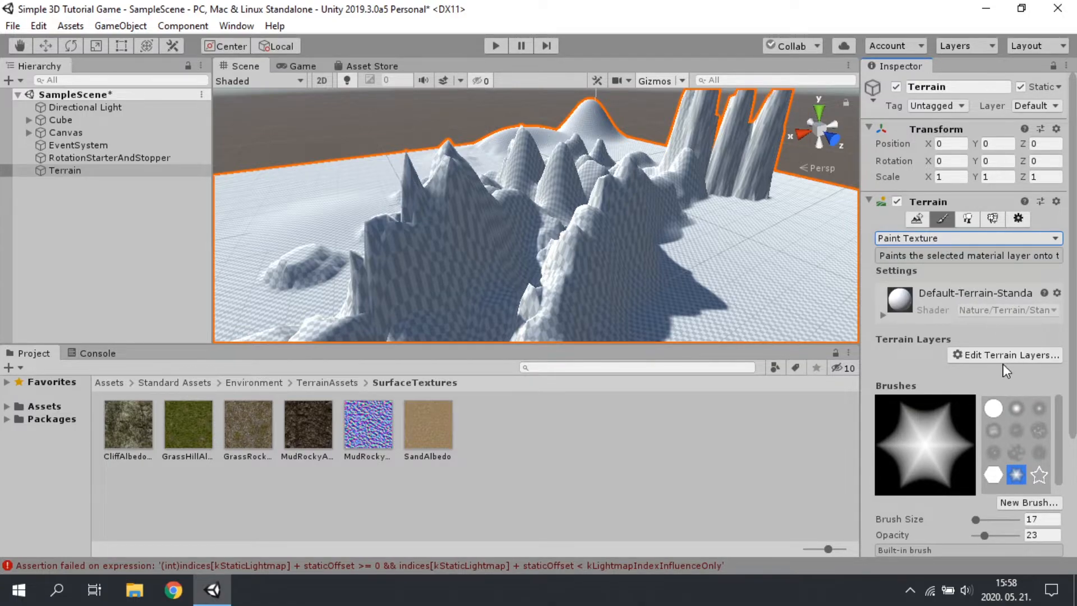
scroll(1003, 367, down, 3)
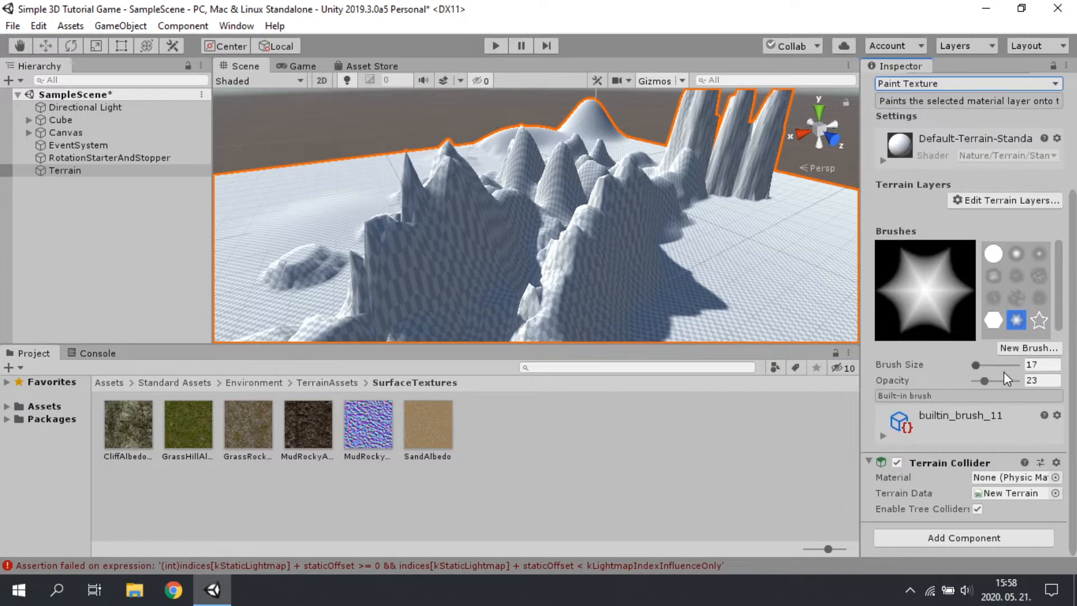
- Create a new terrain layer from the GrassHillAlbedo texture to cover the terrain with grass
click(1003, 204)
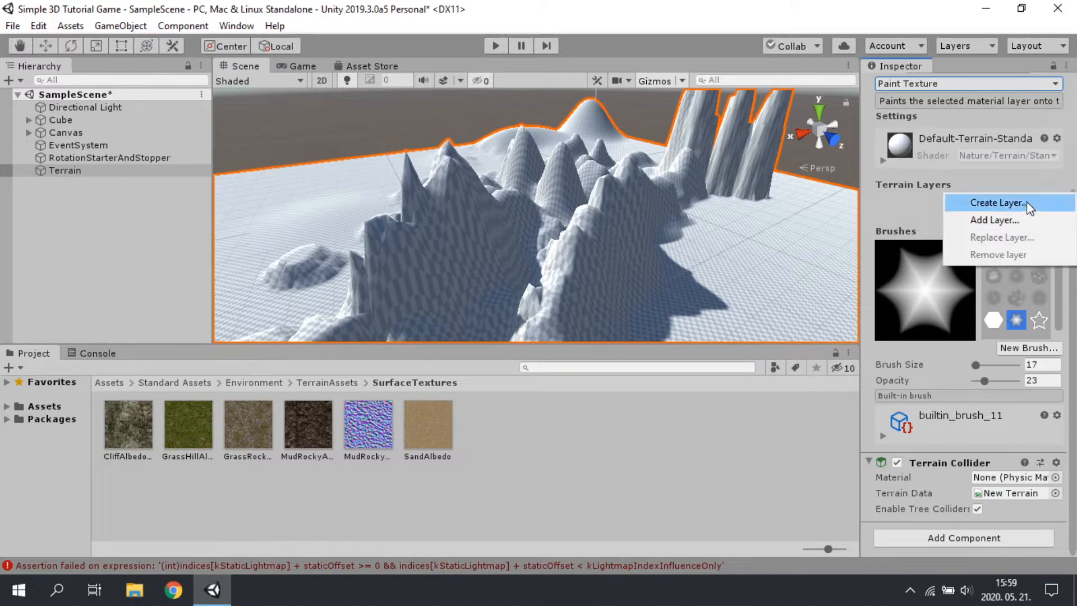
click(1028, 208)
scroll(773, 326, down, 5)
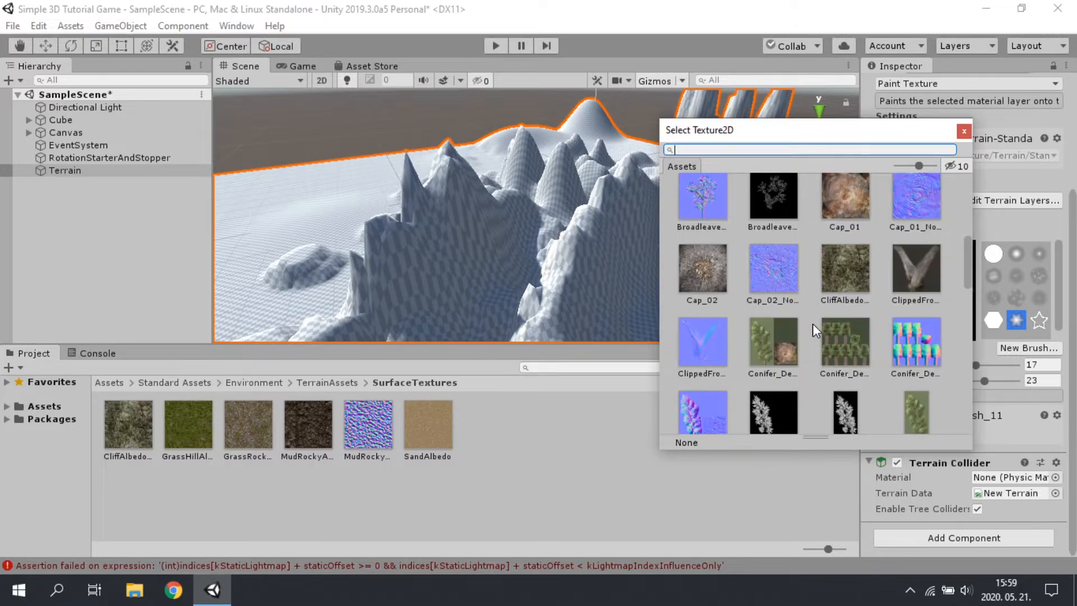
scroll(813, 324, down, 3)
scroll(826, 354, down, 1)
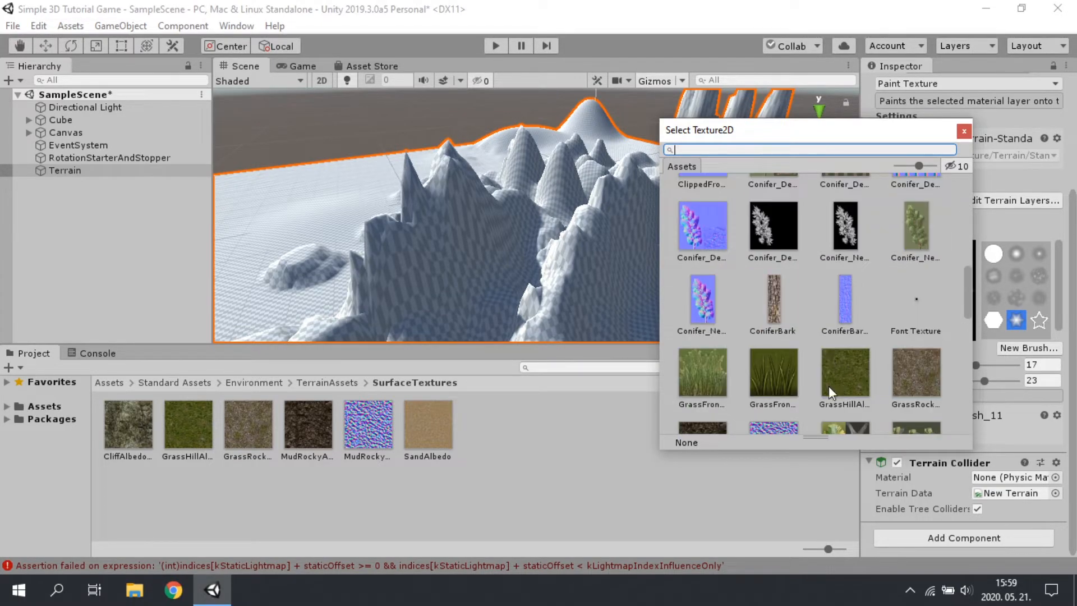
click(840, 375)
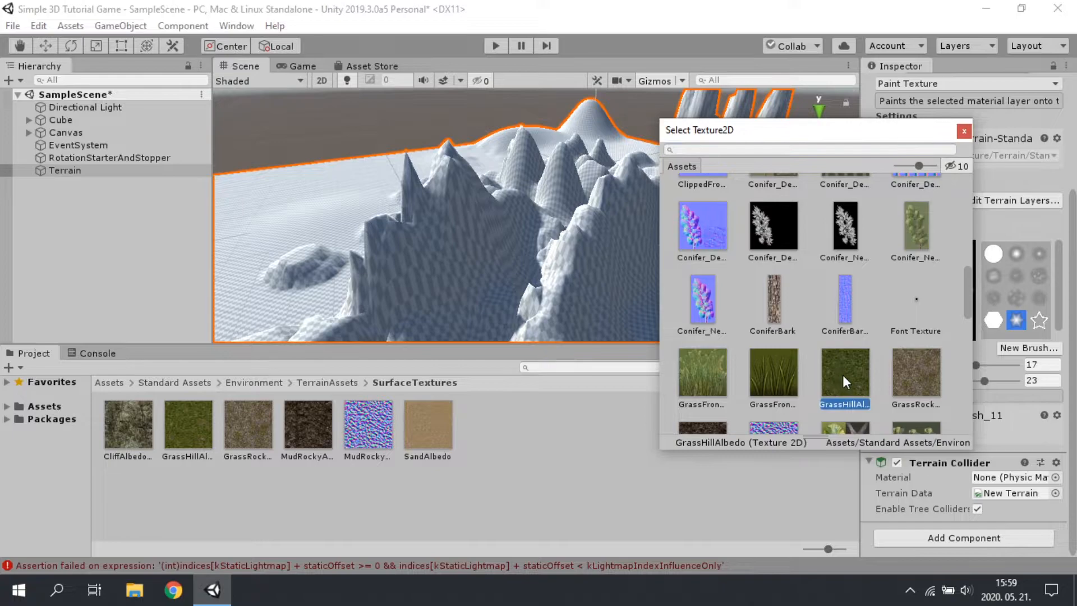
double_click(838, 371)
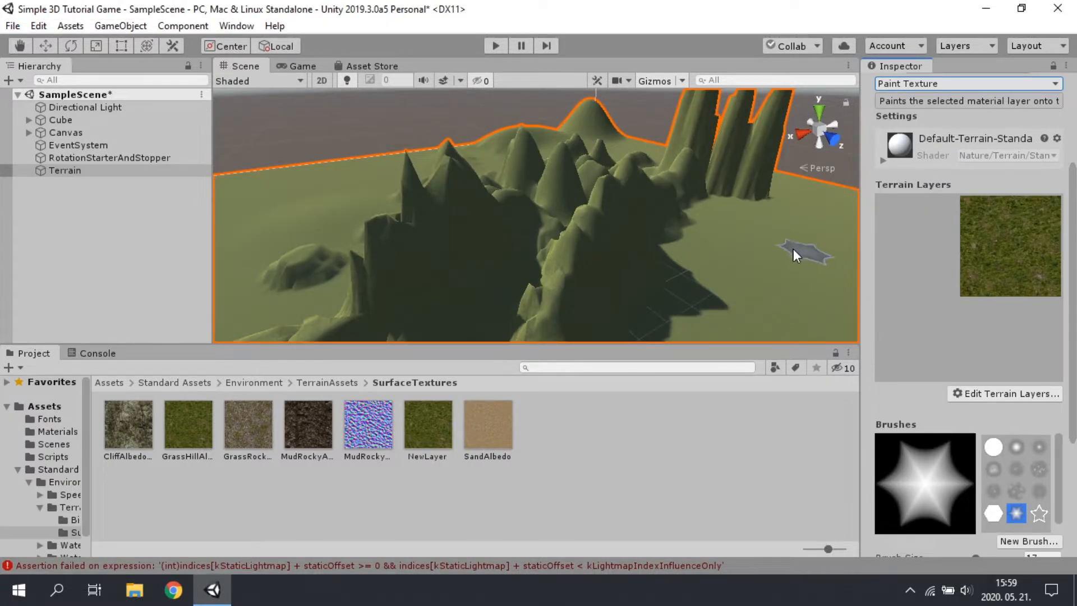
- Inspect the grass-covered terrain up close and switch the Terrain tool to Paint Trees
scroll(601, 255, up, 3)
mouse_move(668, 243)
right_down()
mouse_move(114, 186)
mouse_move(304, 305)
mouse_move(424, 320)
mouse_move(246, 276)
mouse_move(150, 186)
mouse_move(546, 288)
mouse_move(805, 313)
mouse_move(623, 282)
right_up()
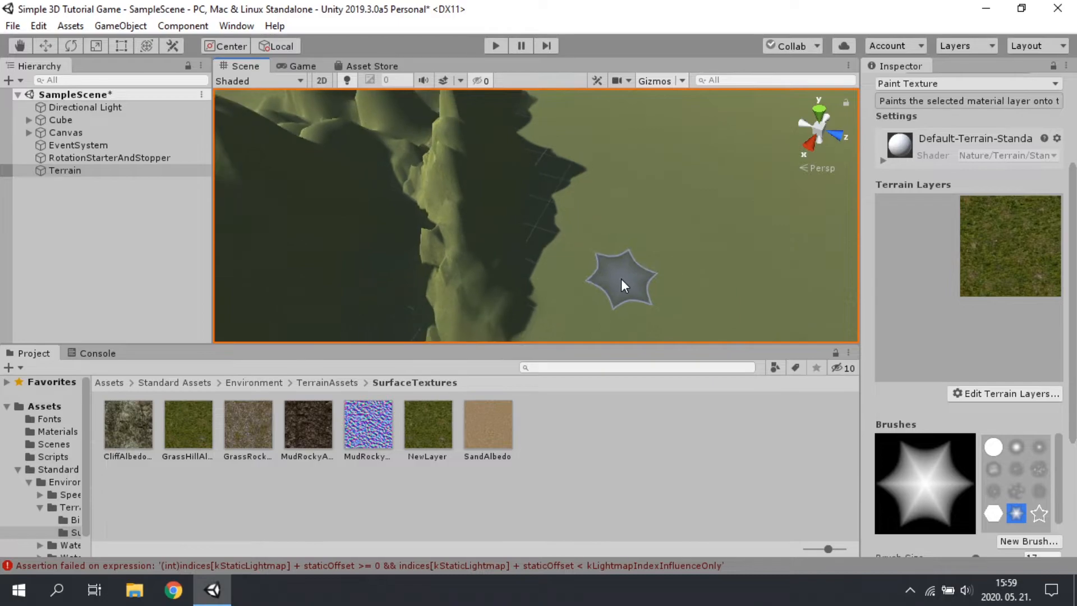
scroll(960, 206, up, 4)
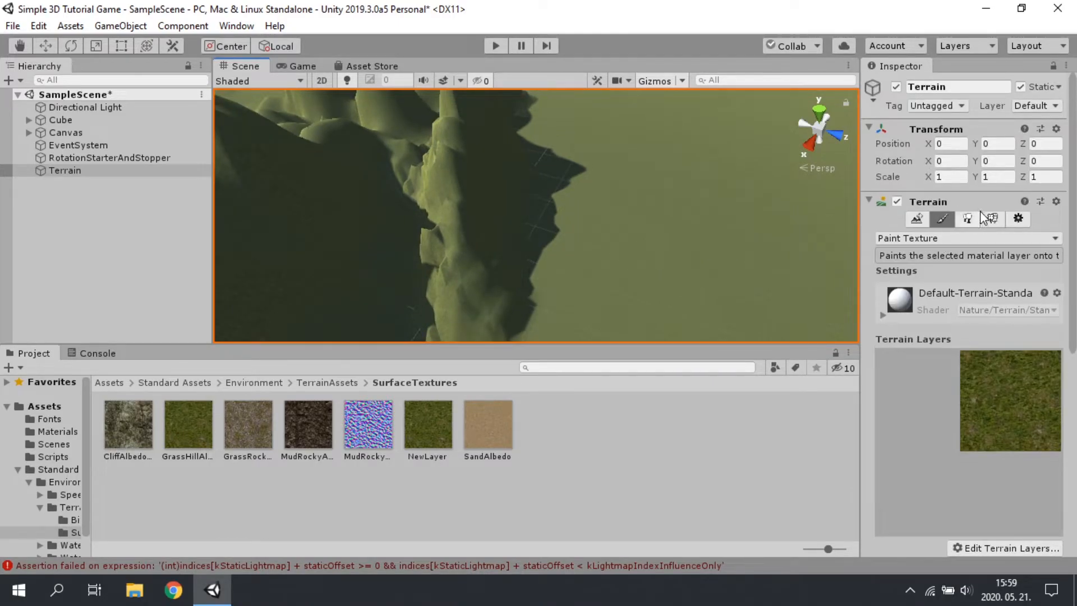
scroll(1008, 334, down, 6)
scroll(987, 325, up, 6)
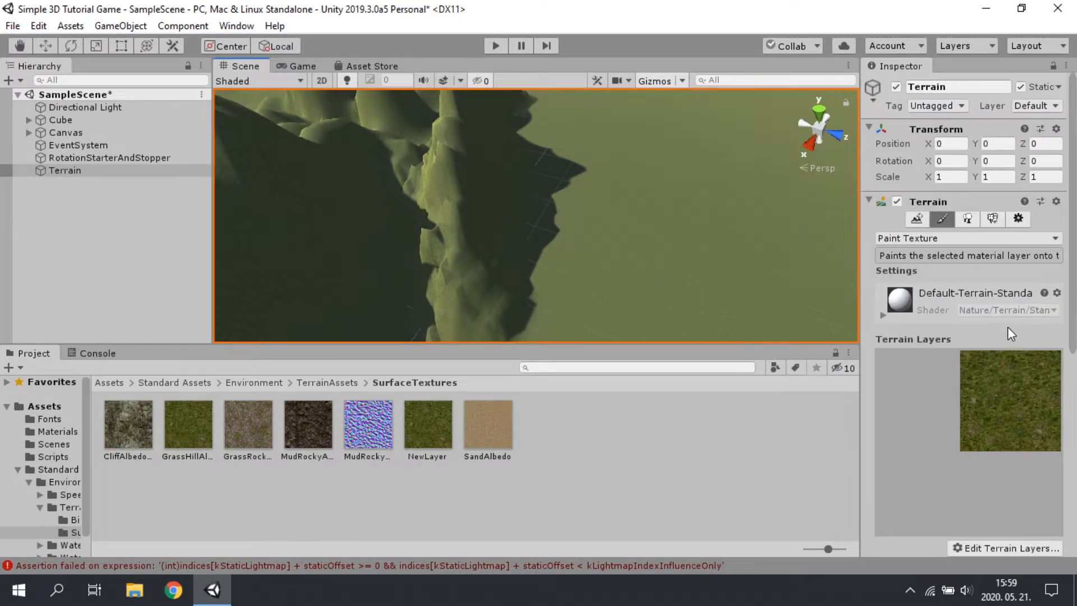
click(967, 218)
right_drag(485, 234, 611, 124)
scroll(1030, 310, down, 1)
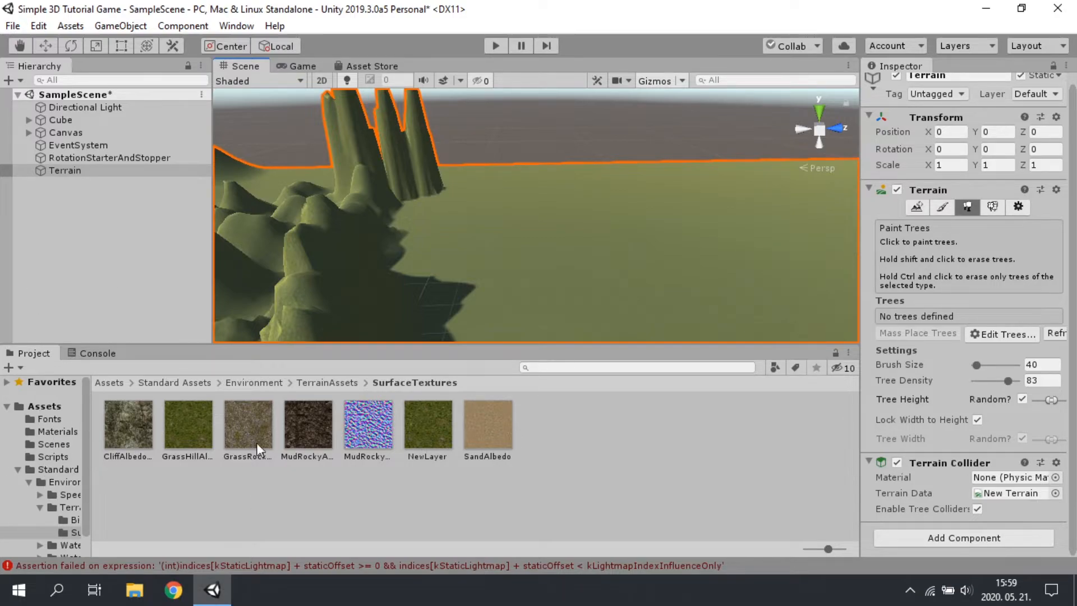
scroll(712, 262, down, 2)
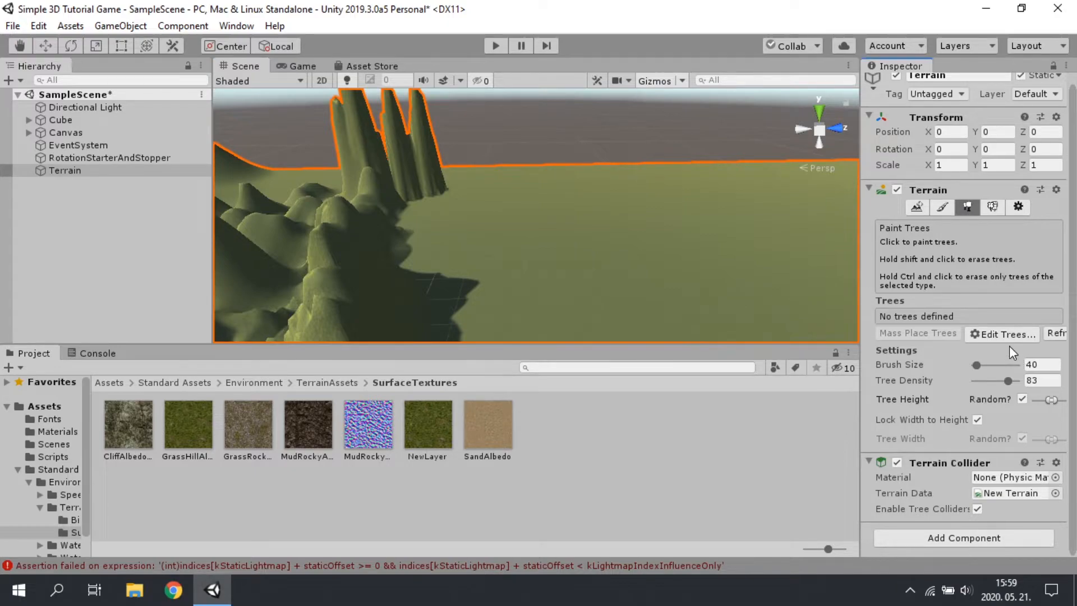
- Start adding a new tree type to the terrain and open the selection of available tree prefabs
click(990, 336)
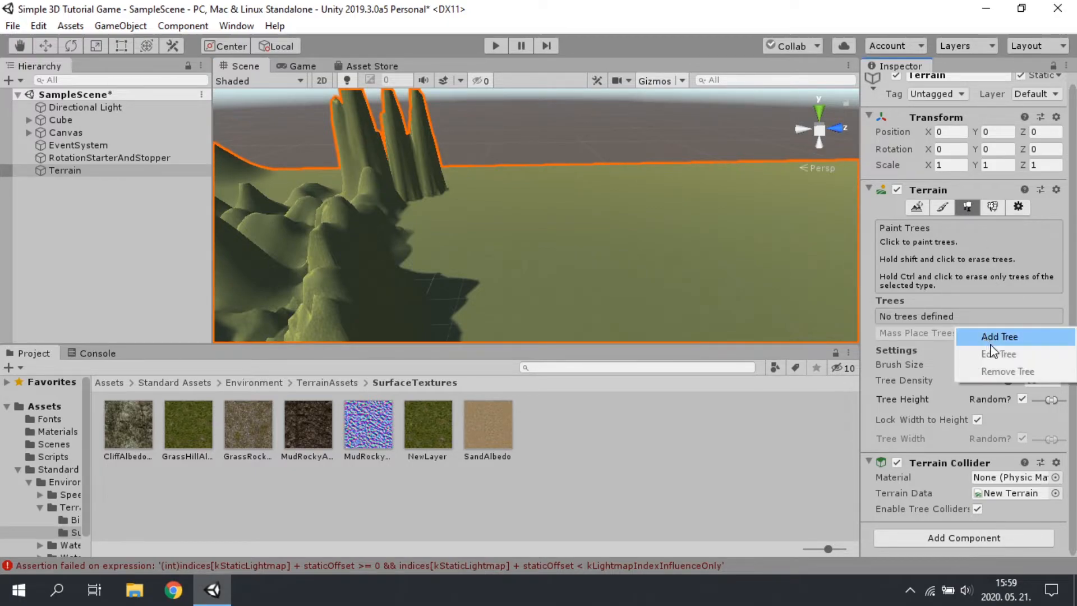
click(991, 341)
click(995, 337)
click(995, 339)
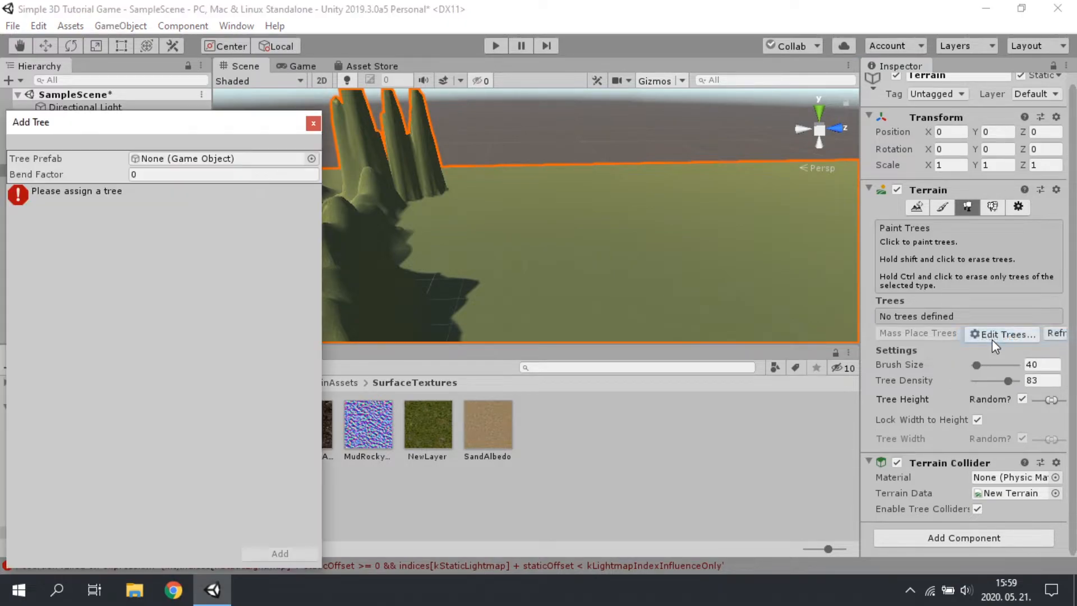
click(311, 159)
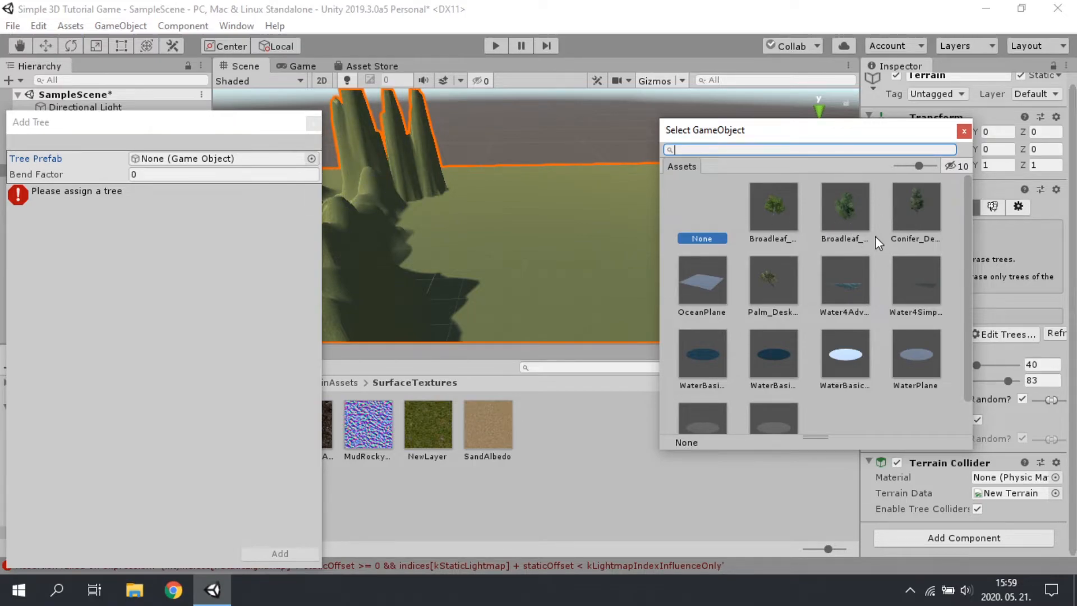
- Try Conifer_Desktop, Broadleaf_Desktop and Broadleaf_Mobile in turn as the tree prefab
click(919, 219)
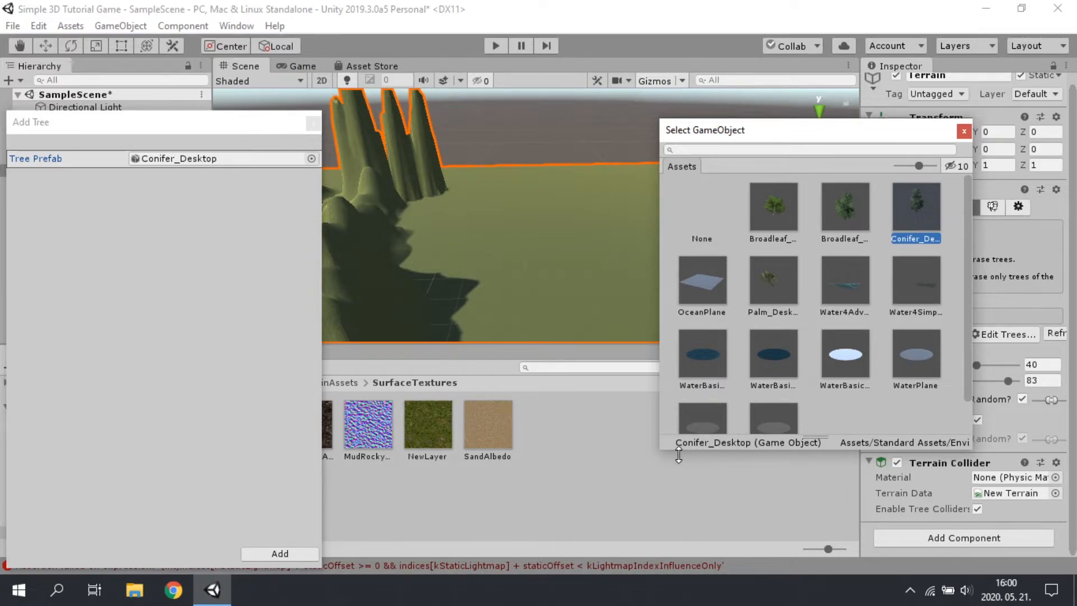
click(766, 203)
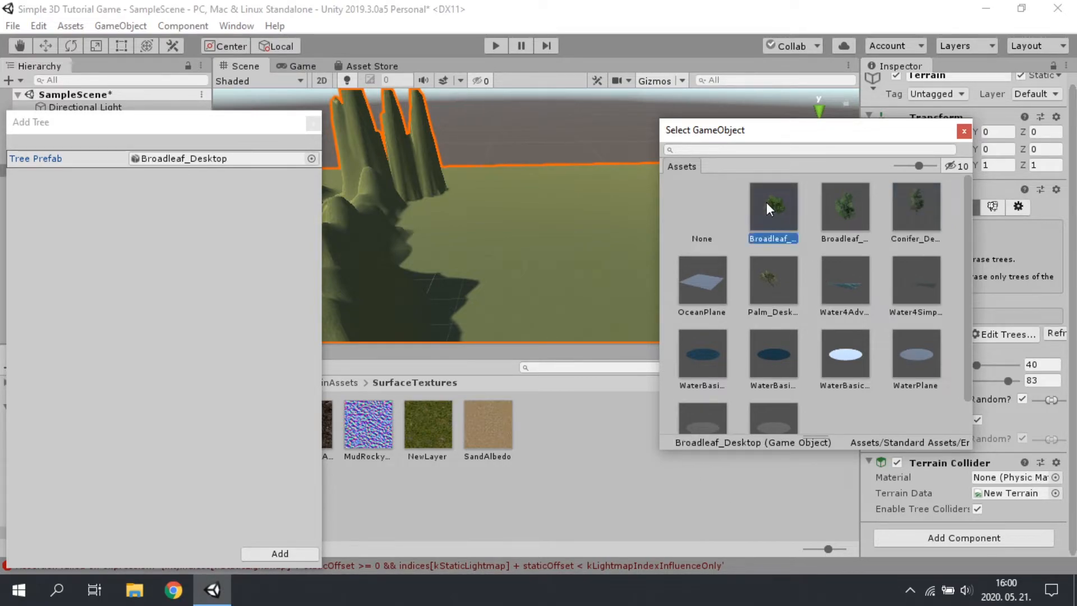
click(842, 213)
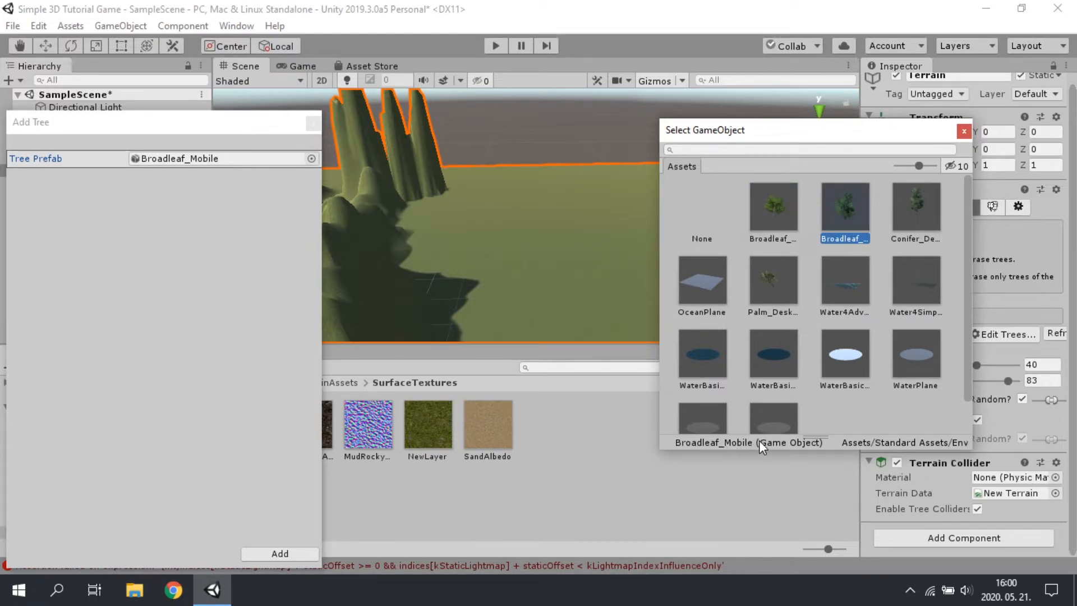
click(917, 207)
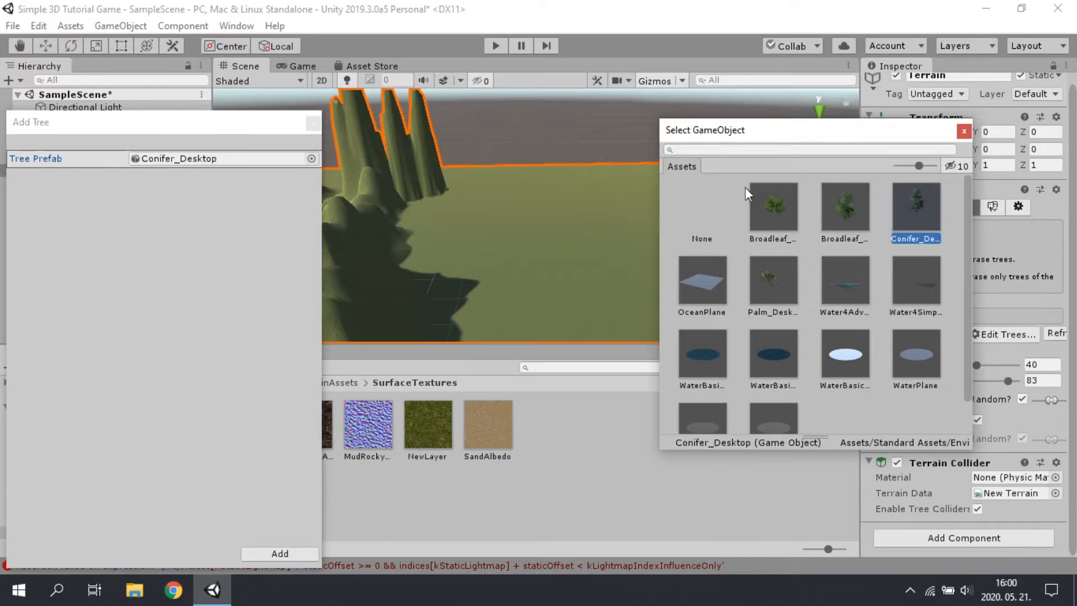
click(777, 219)
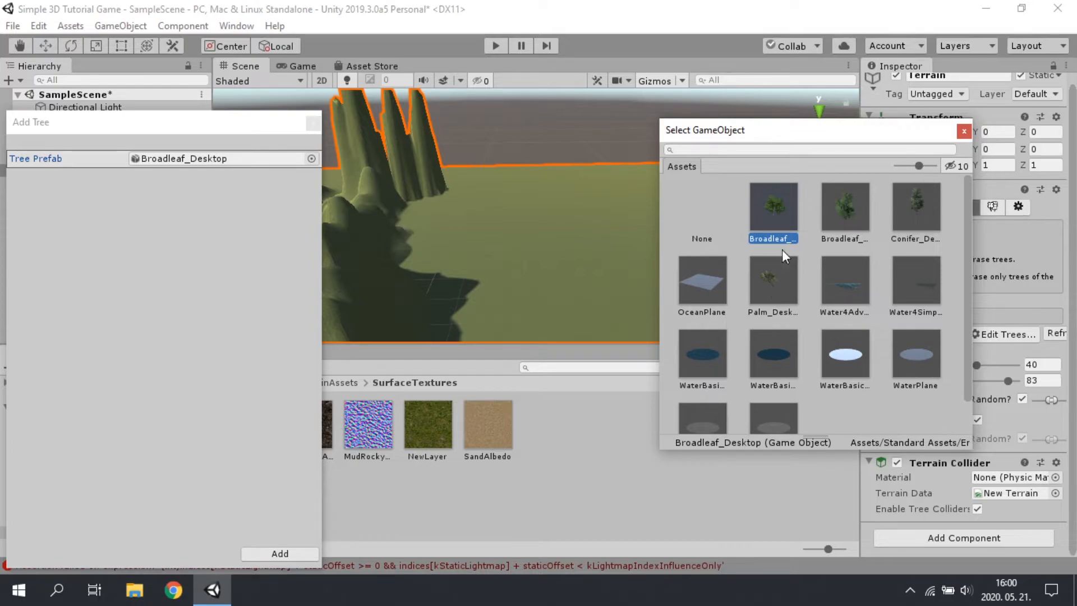
click(848, 218)
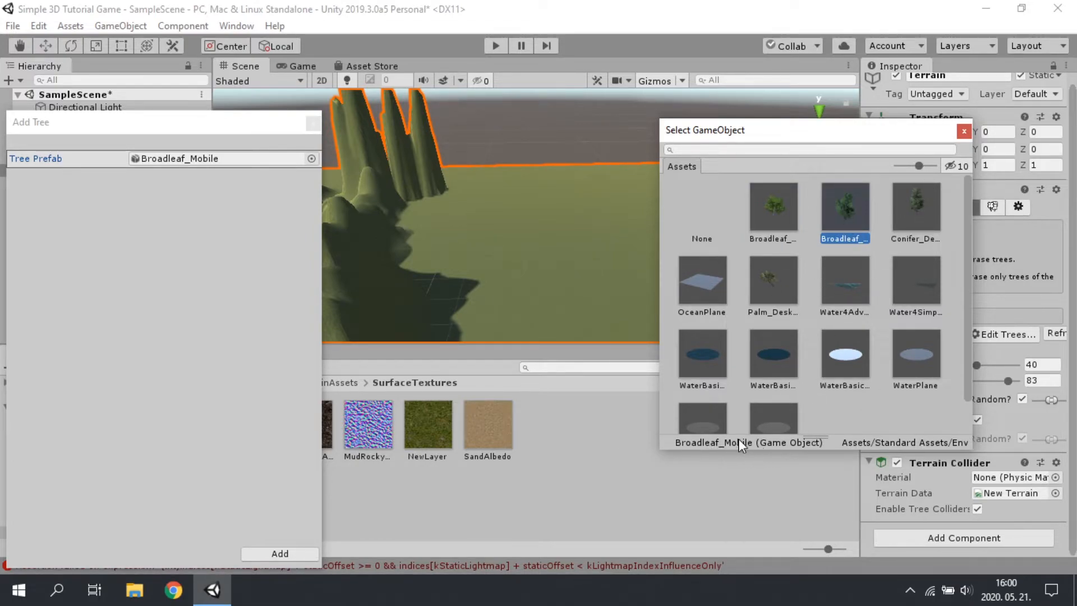
- Assign Conifer_Desktop as the tree prefab and add it to the terrain's tree types
click(925, 194)
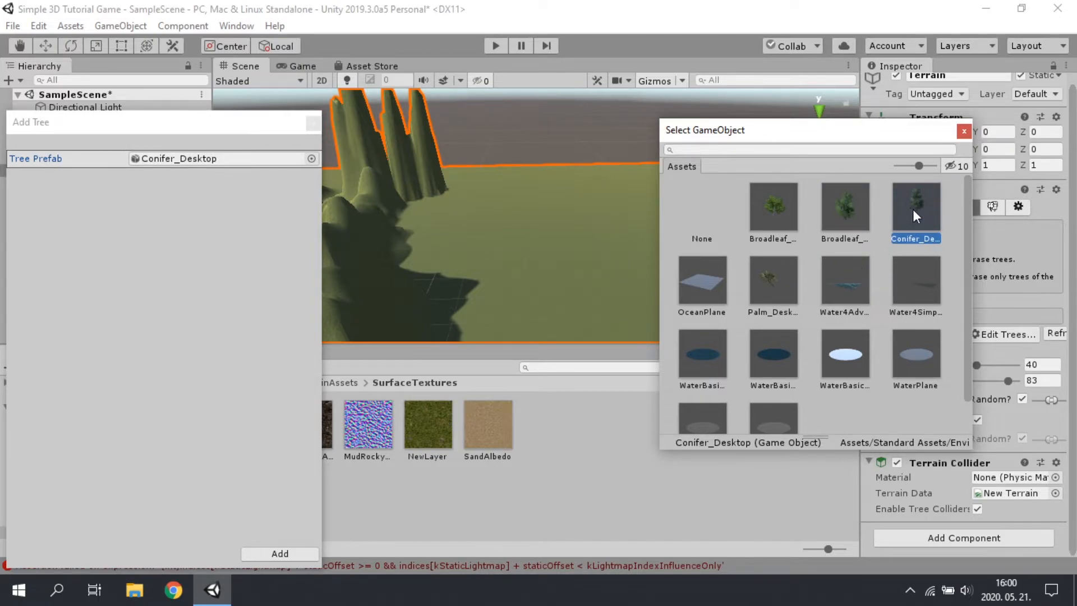
double_click(914, 209)
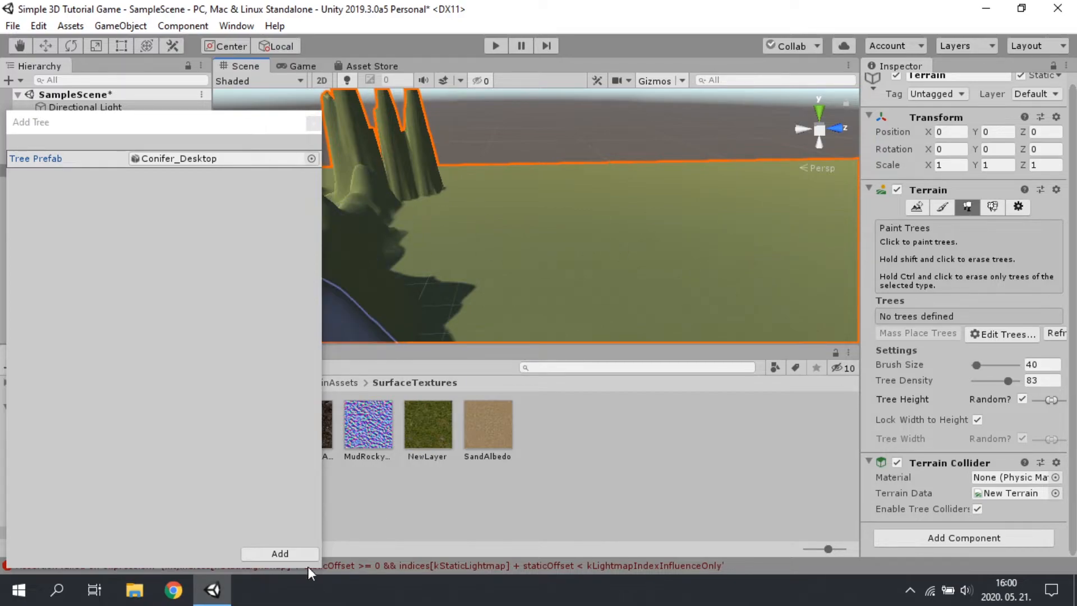
click(278, 553)
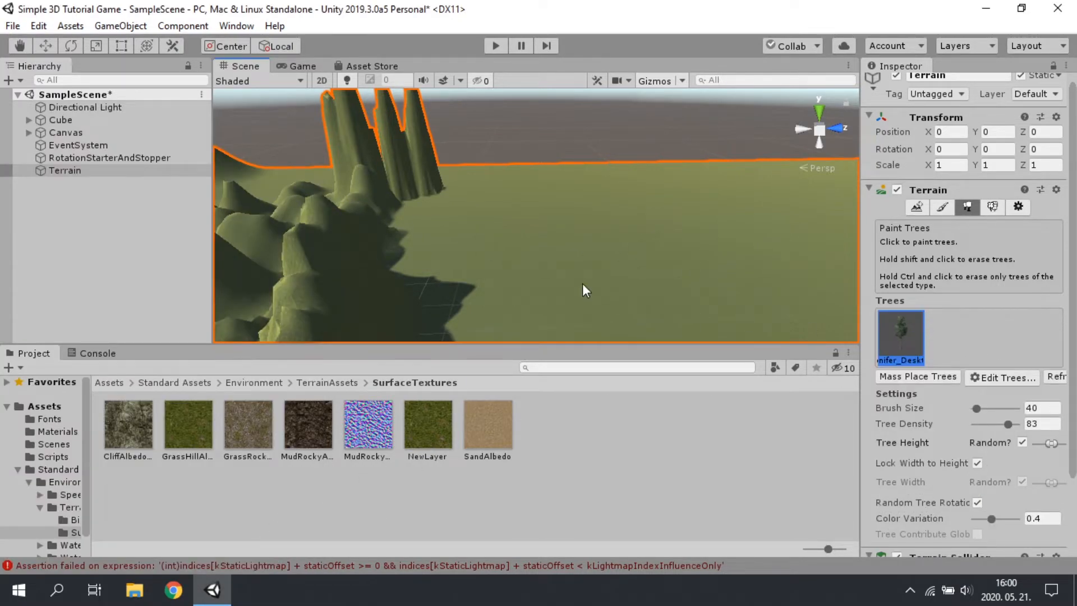
- Paint a dense conifer forest on the flat grass beside the mountains with brush size 40 and tree density 83
click(494, 241)
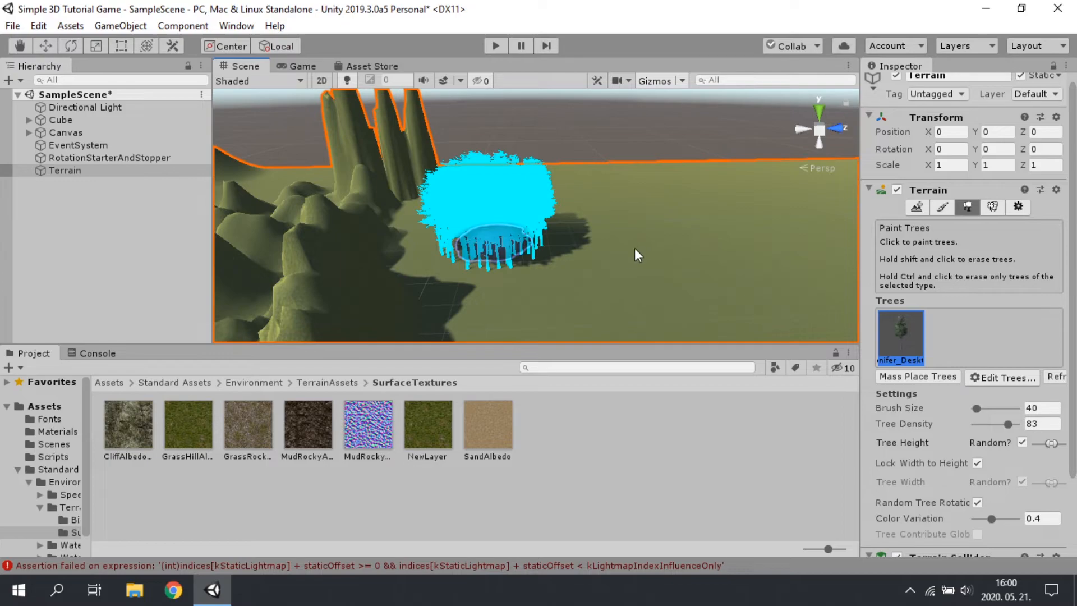
mouse_move(582, 261)
mouse_down()
mouse_move(720, 254)
mouse_move(649, 295)
mouse_move(457, 291)
mouse_up()
scroll(515, 263, down, 1)
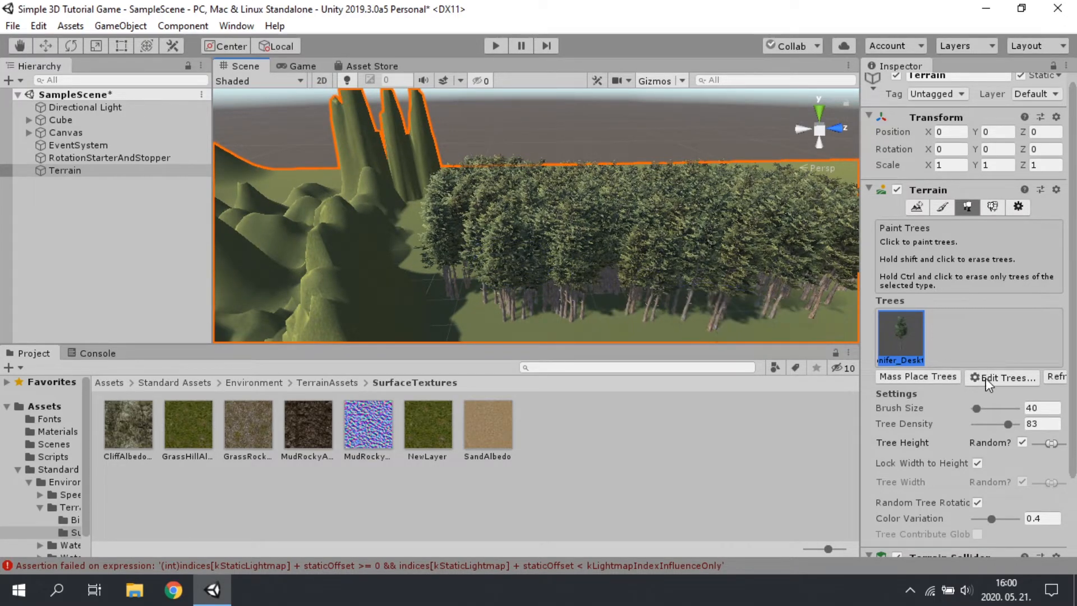
- Set the tree density to 20 and paint sparser conifers along the near edge of the forest
drag(991, 425, 980, 425)
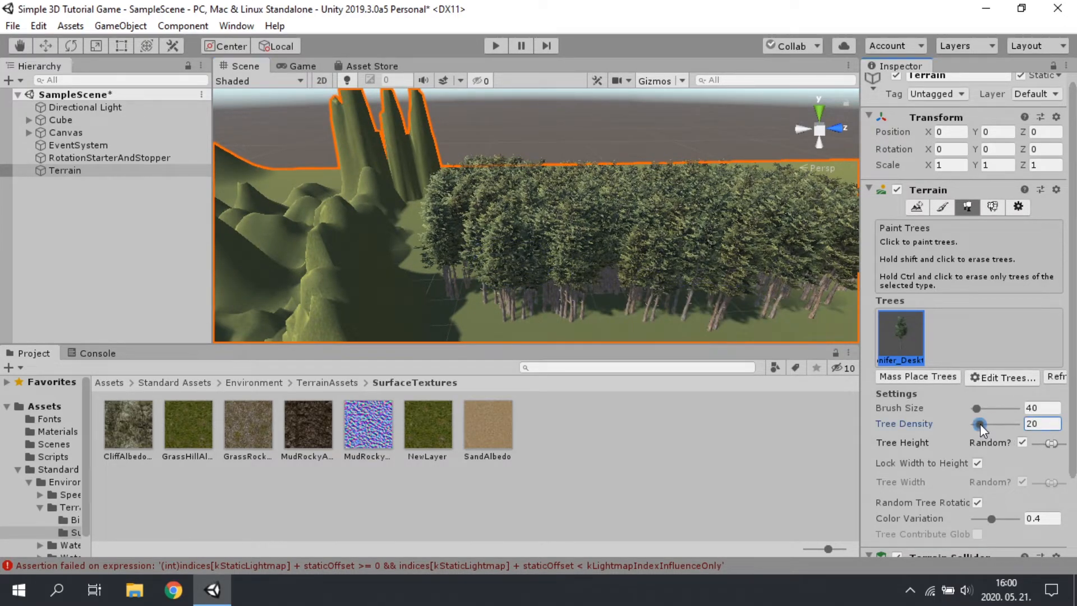
scroll(608, 267, down, 4)
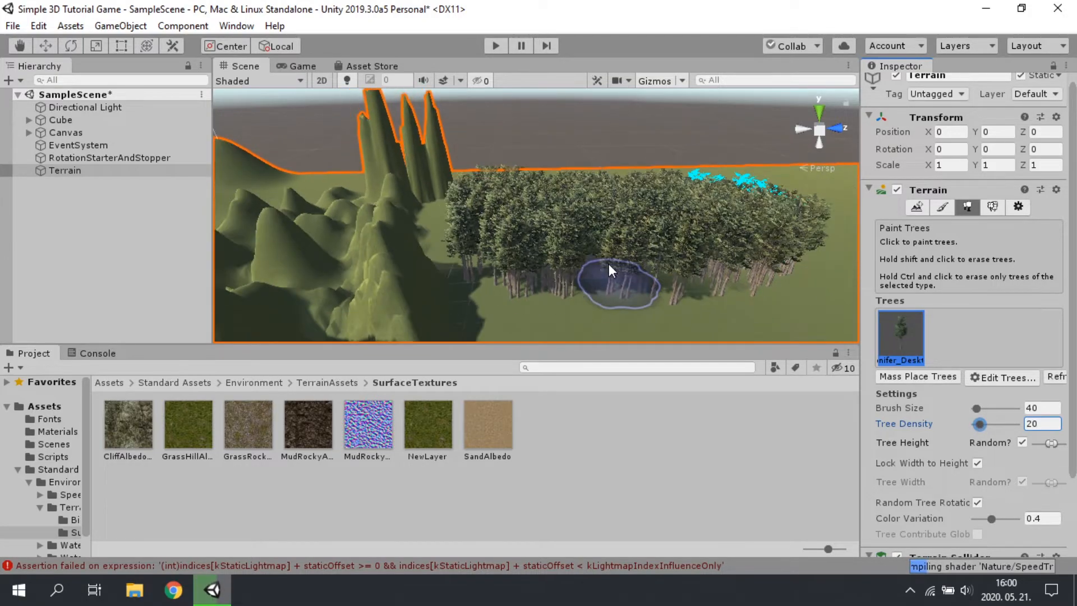
mouse_move(561, 300)
mouse_down()
mouse_move(753, 303)
mouse_move(807, 292)
mouse_up()
scroll(683, 281, down, 3)
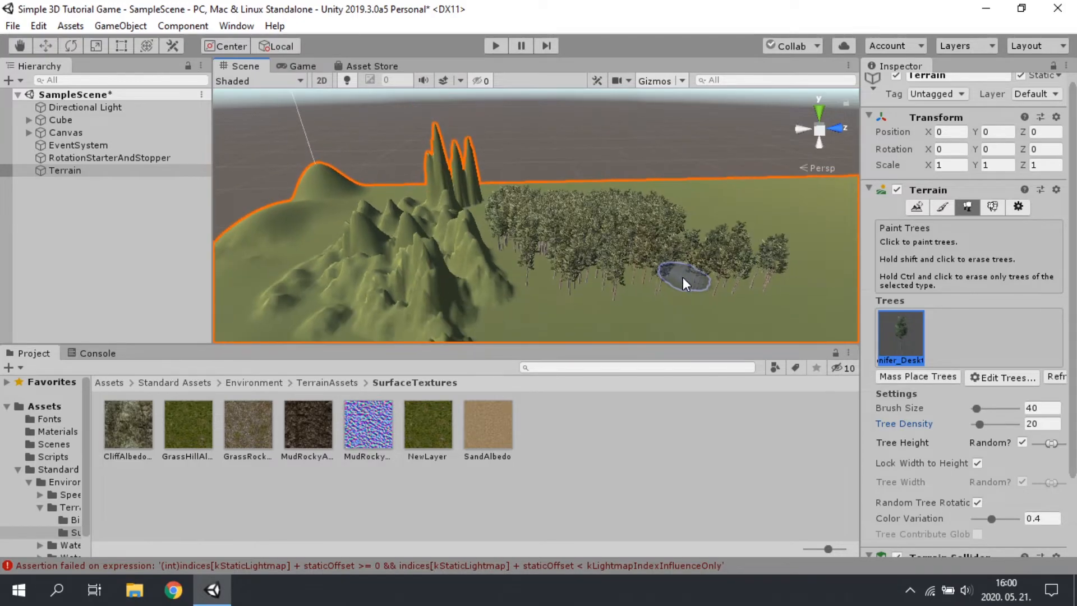
drag(609, 287, 734, 285)
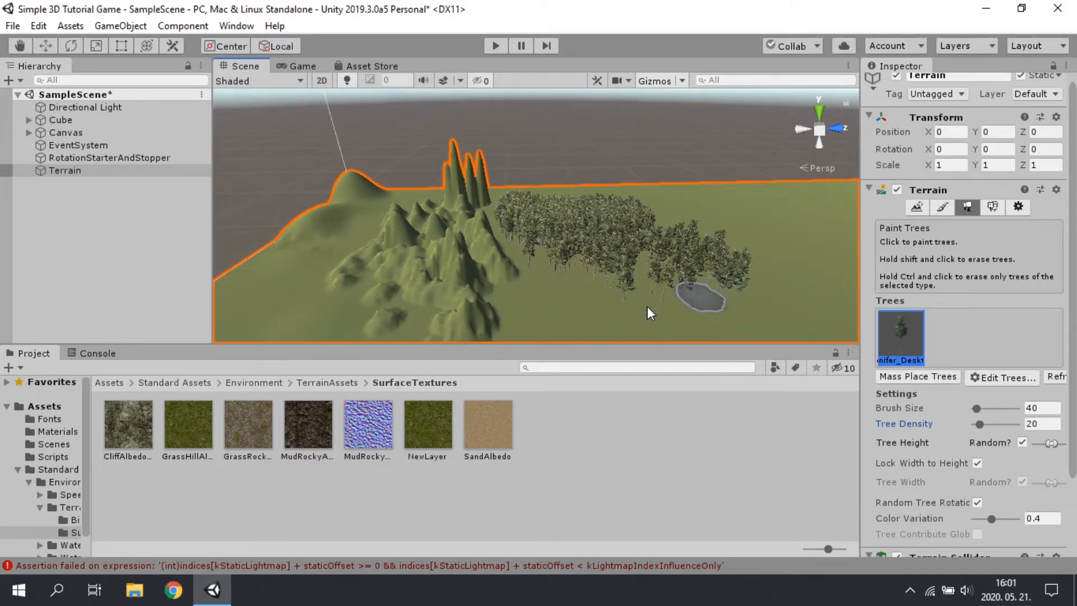
- Leave tree painting and examine the painted conifer forest from closer up and from another angle
scroll(572, 241, up, 3)
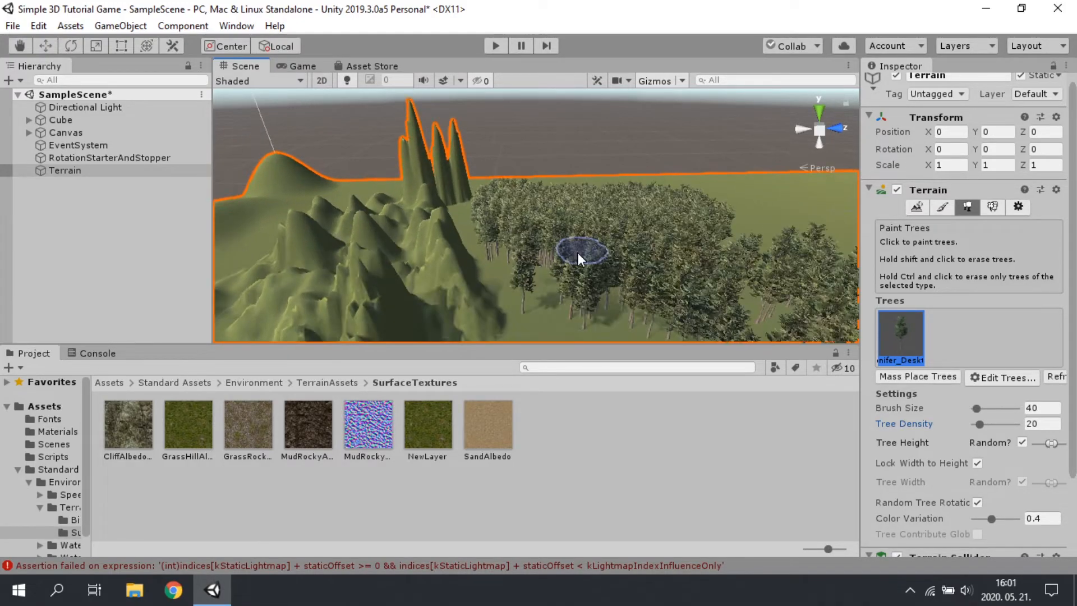
scroll(570, 264, up, 4)
click(20, 49)
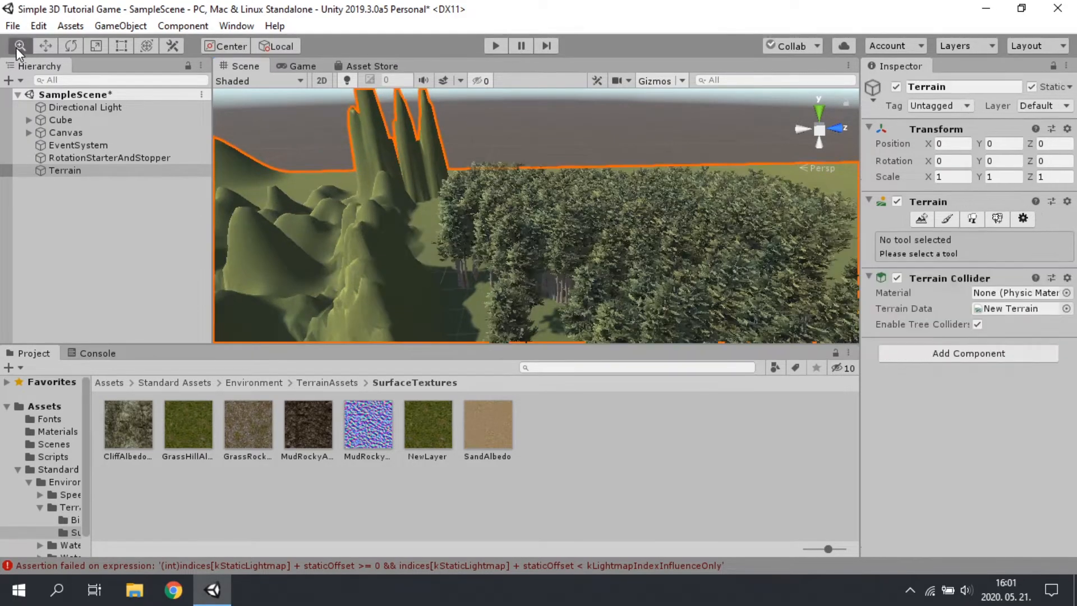
scroll(628, 166, up, 5)
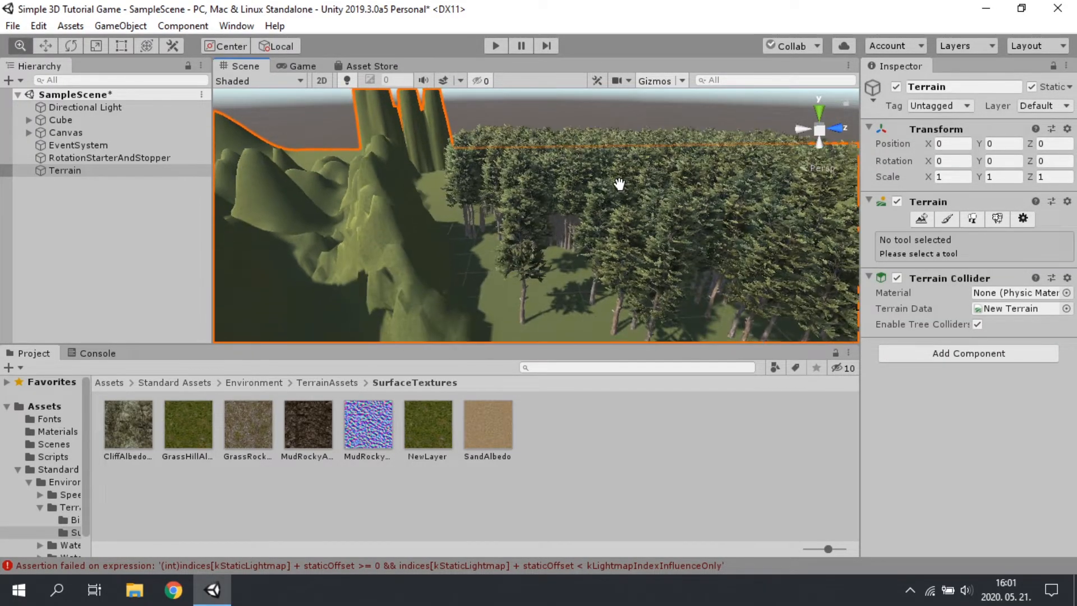
scroll(632, 270, down, 3)
drag(632, 269, 524, 216)
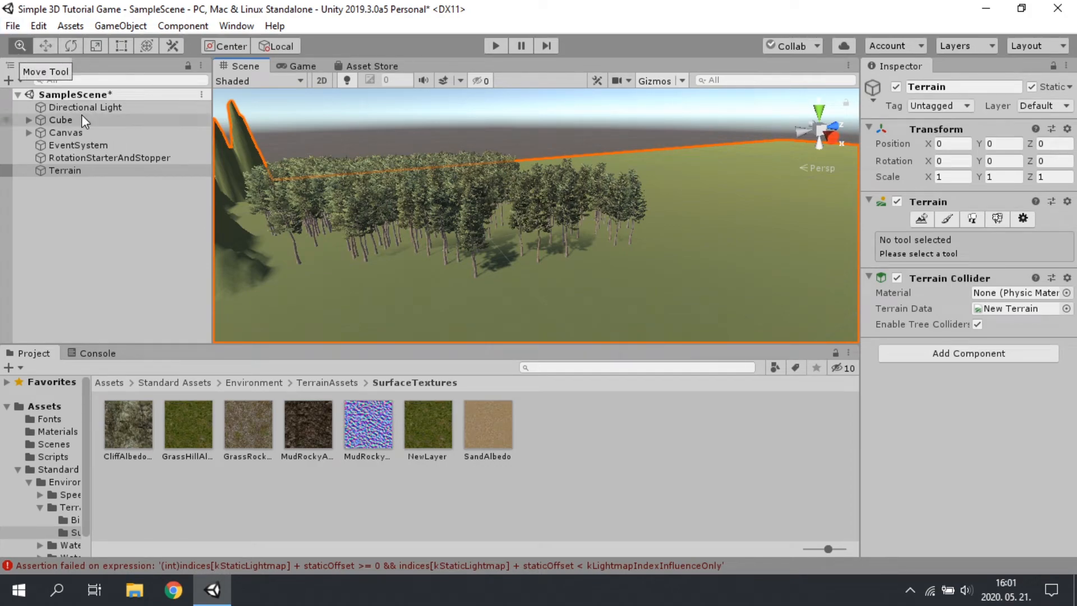
- Return the Terrain to Paint Trees and widen the random tree height range toward shorter trees
click(86, 171)
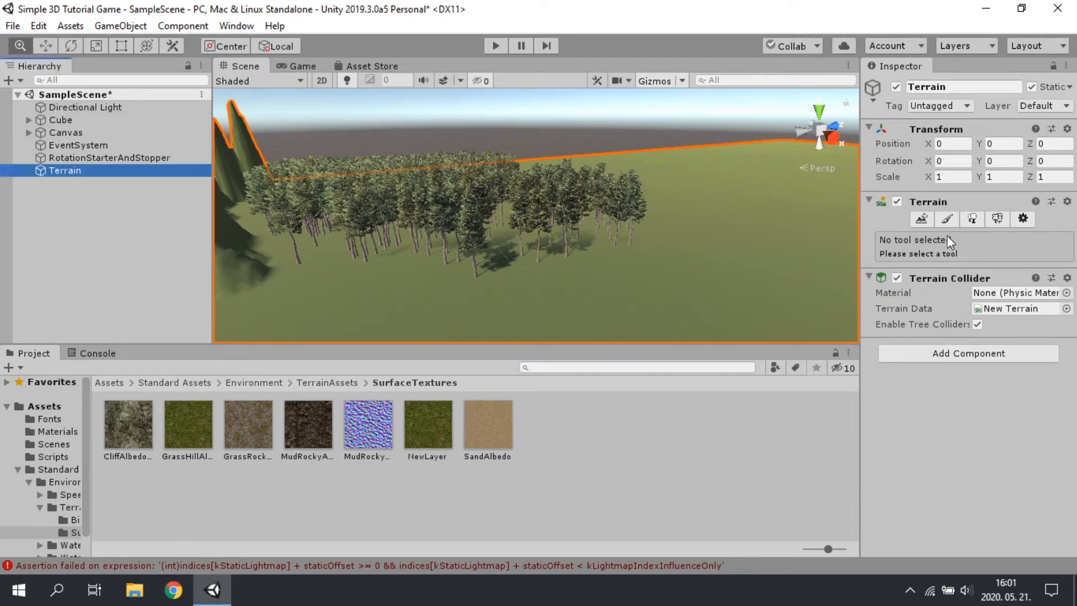
click(946, 220)
click(971, 220)
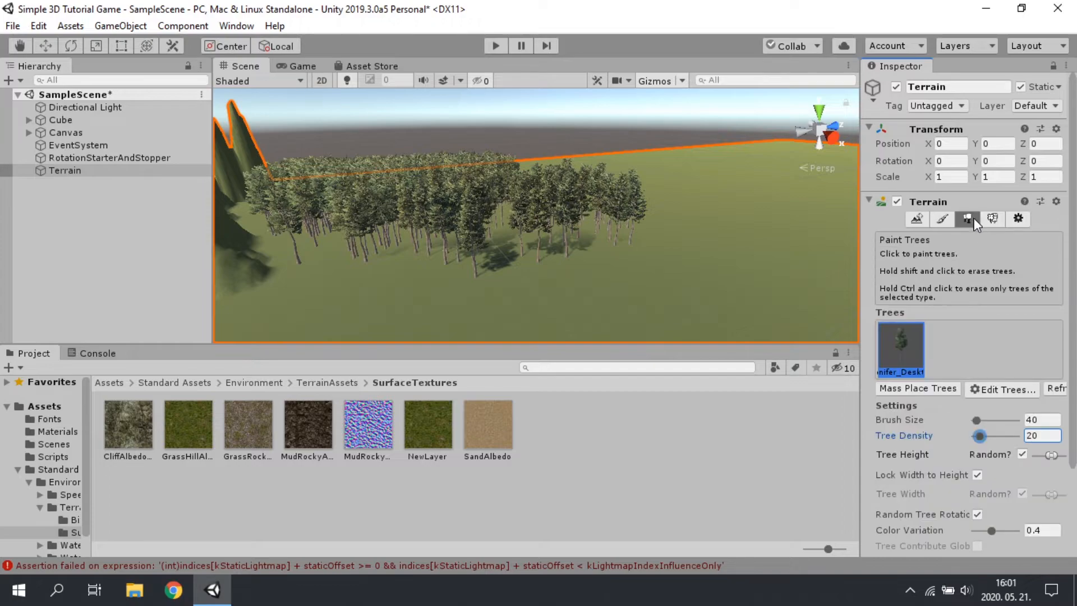
scroll(1017, 423, down, 3)
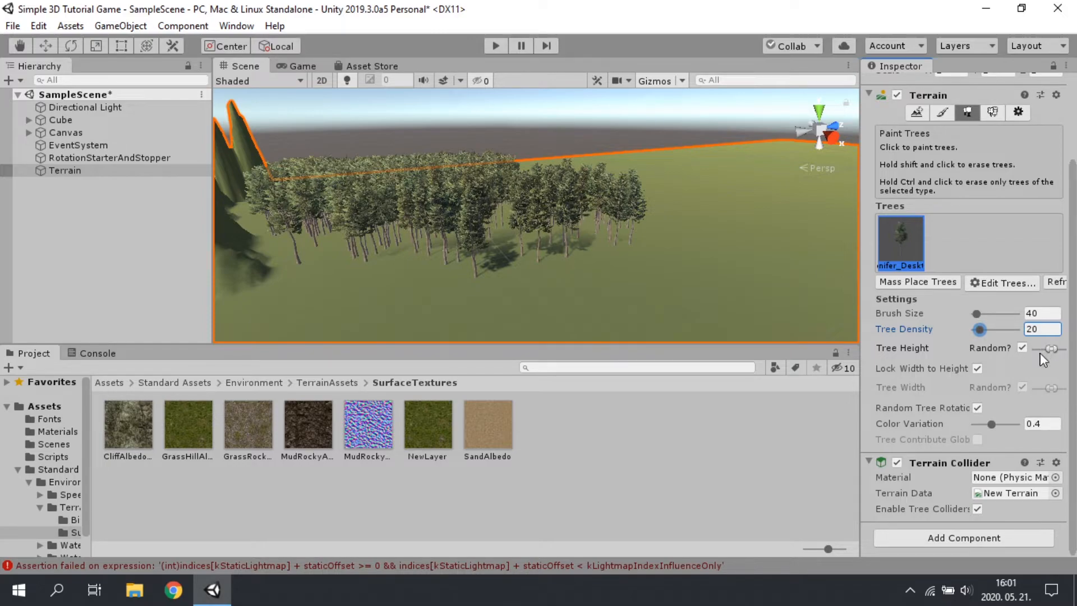
drag(1054, 351, 1040, 349)
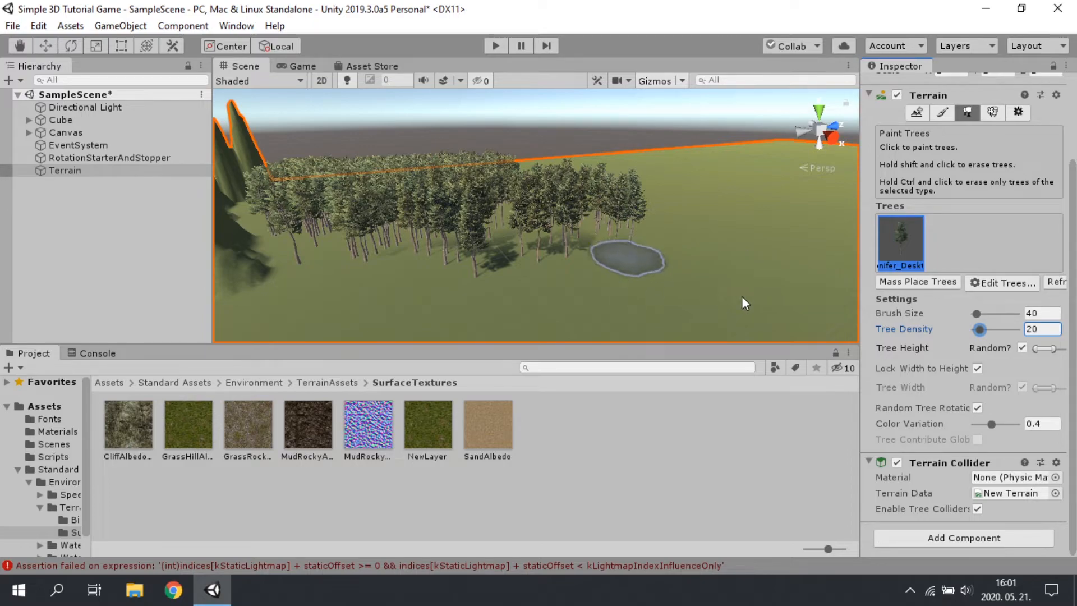
- Paint conifers of strongly varying height in front of and beside the existing forest
mouse_move(567, 291)
mouse_down()
mouse_move(624, 294)
mouse_move(713, 264)
mouse_move(620, 282)
mouse_up()
mouse_move(453, 291)
mouse_down()
mouse_move(422, 309)
mouse_move(777, 320)
mouse_up()
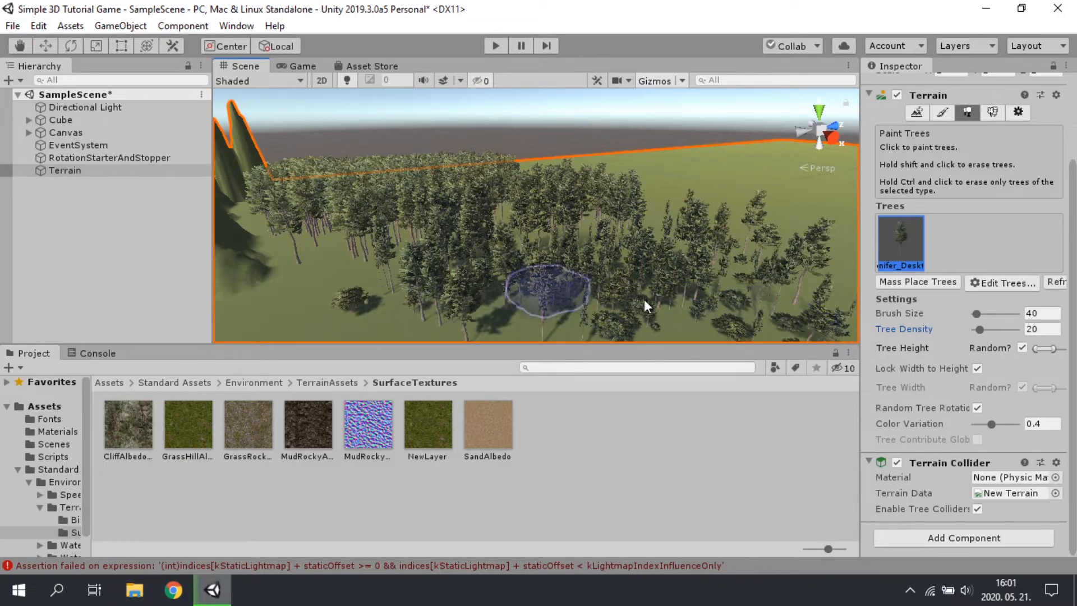
scroll(628, 302, down, 3)
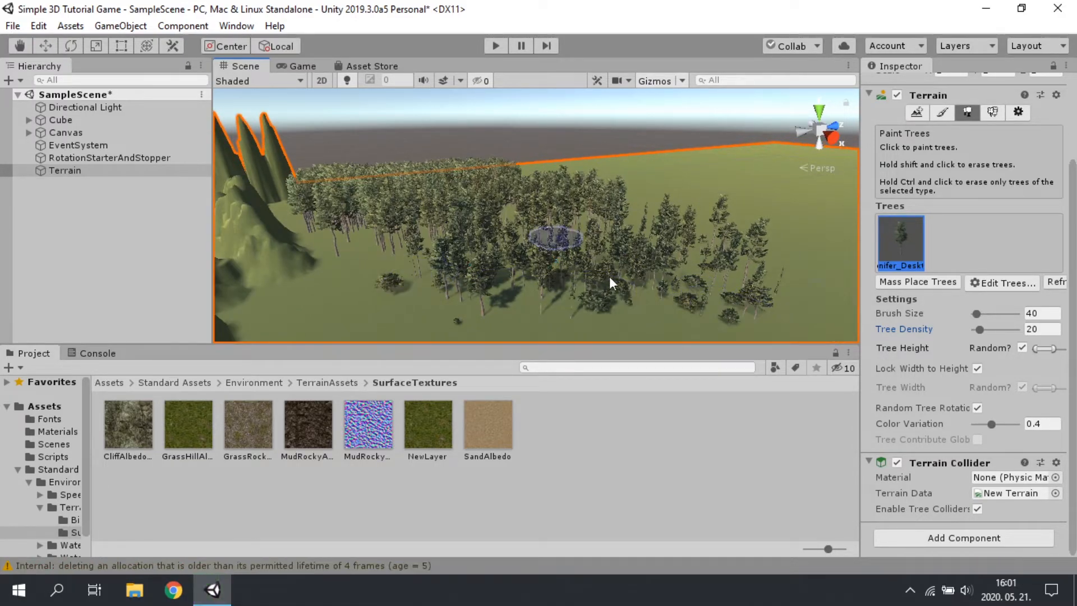
mouse_move(668, 193)
mouse_down()
mouse_move(745, 231)
mouse_move(734, 239)
mouse_move(777, 244)
mouse_up()
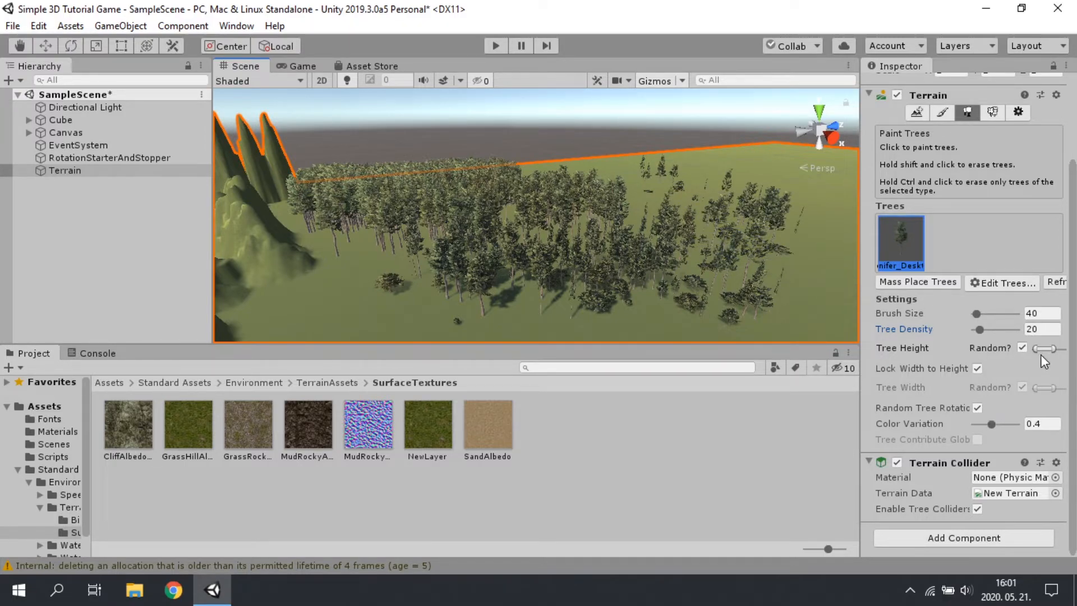
- Raise the minimum of the random tree height range and paint more conifers across the foreground
drag(1035, 349, 1045, 348)
mouse_move(821, 278)
mouse_down()
mouse_move(844, 267)
mouse_move(819, 275)
mouse_up()
drag(696, 318, 412, 295)
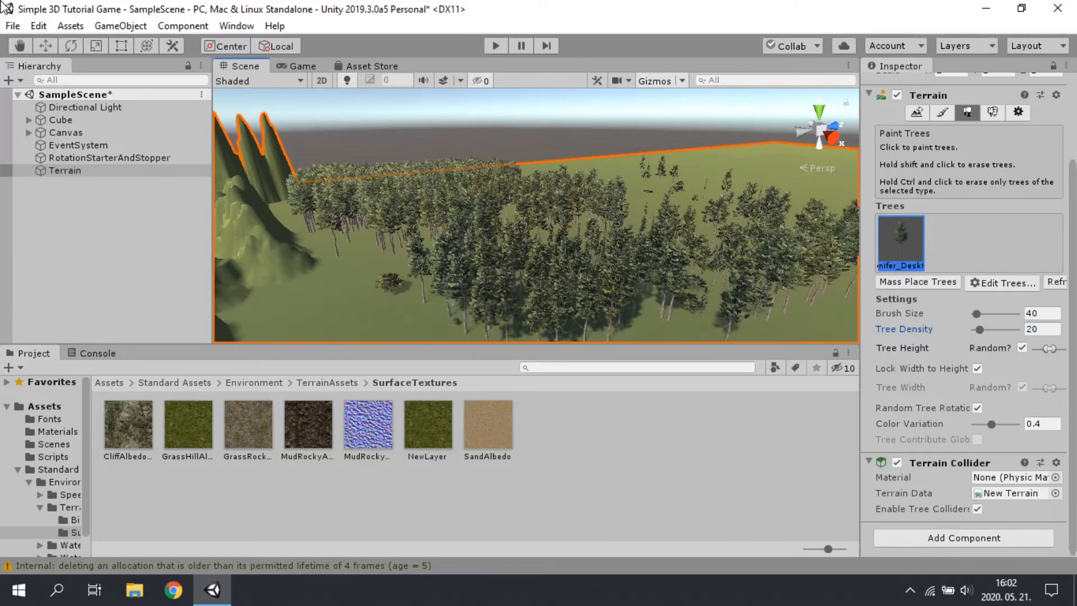
- Leave tree painting and examine the mixed-height conifers from close up, from afar and from other sides
click(20, 46)
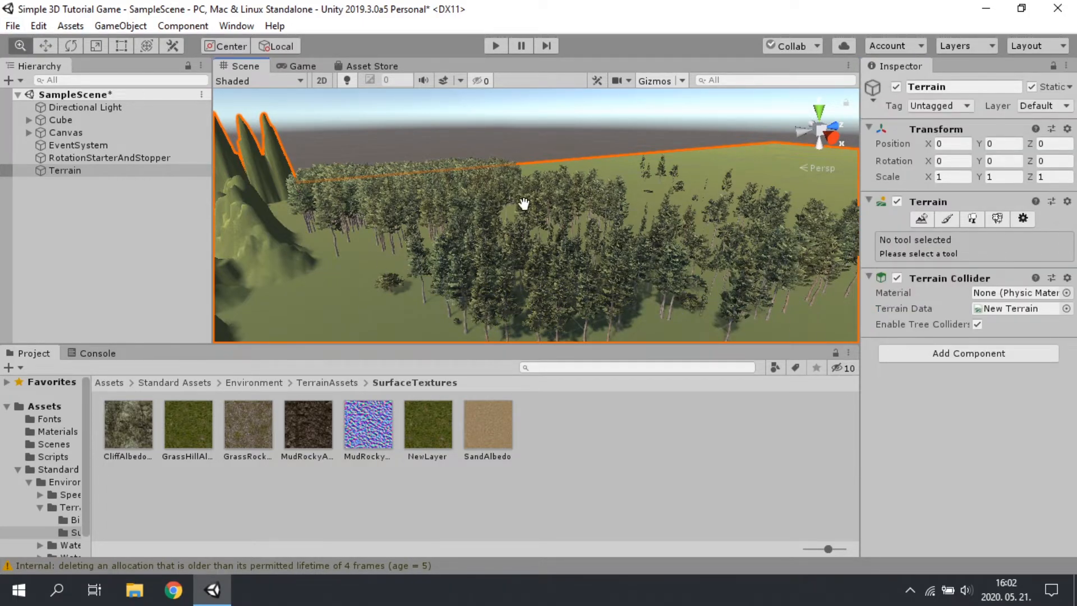
scroll(521, 205, up, 5)
right_drag(509, 199, 548, 277)
drag(548, 277, 647, 331)
scroll(647, 332, up, 2)
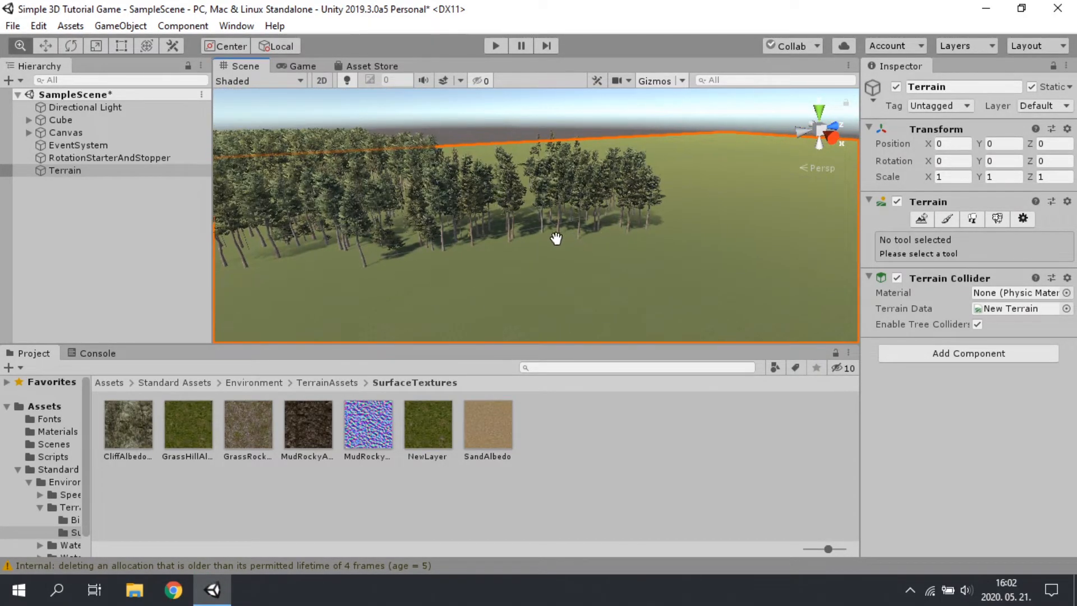
scroll(556, 241, up, 2)
scroll(584, 248, up, 3)
drag(584, 248, 450, 303)
scroll(592, 250, up, 1)
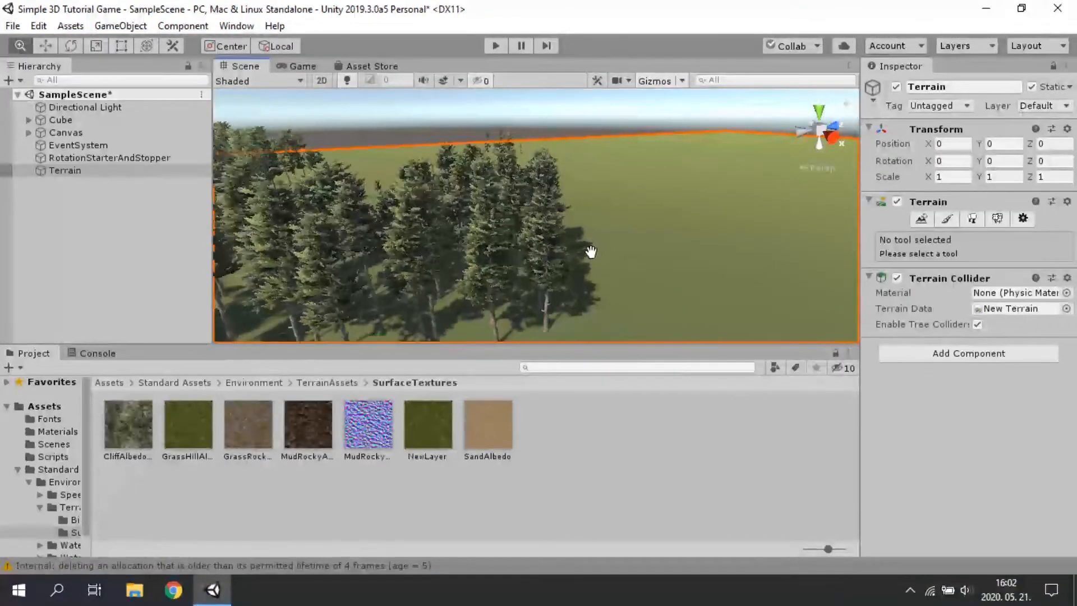
scroll(590, 250, down, 2)
scroll(490, 263, down, 4)
right_drag(574, 245, 275, 261)
drag(520, 265, 389, 250)
drag(492, 243, 608, 253)
scroll(614, 248, down, 2)
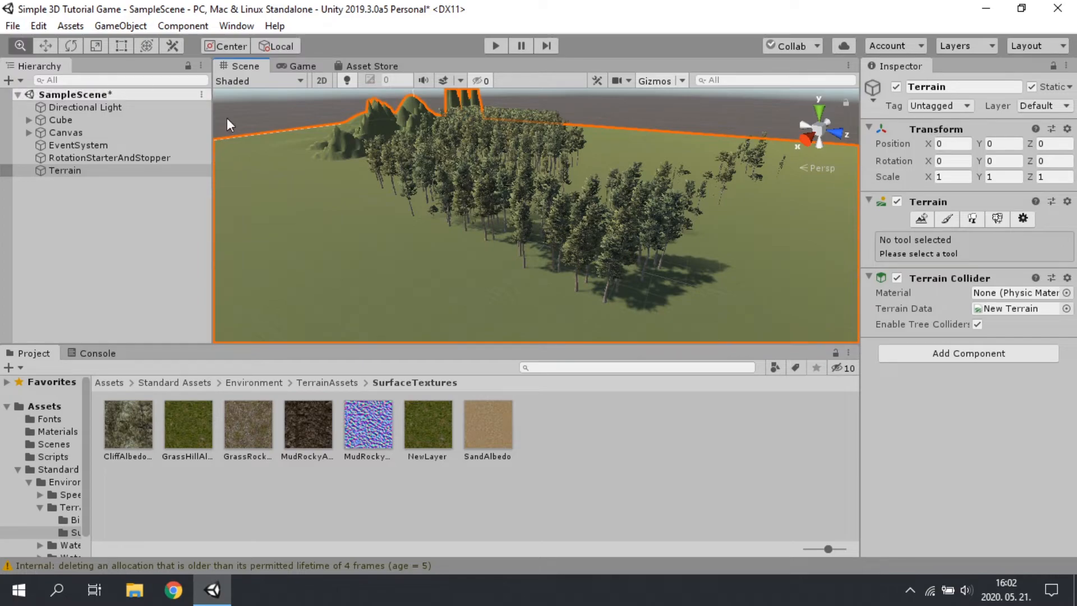
- Undo the last two tree-painting strokes on the terrain
key(ctrl+z)
key(ctrl+z)
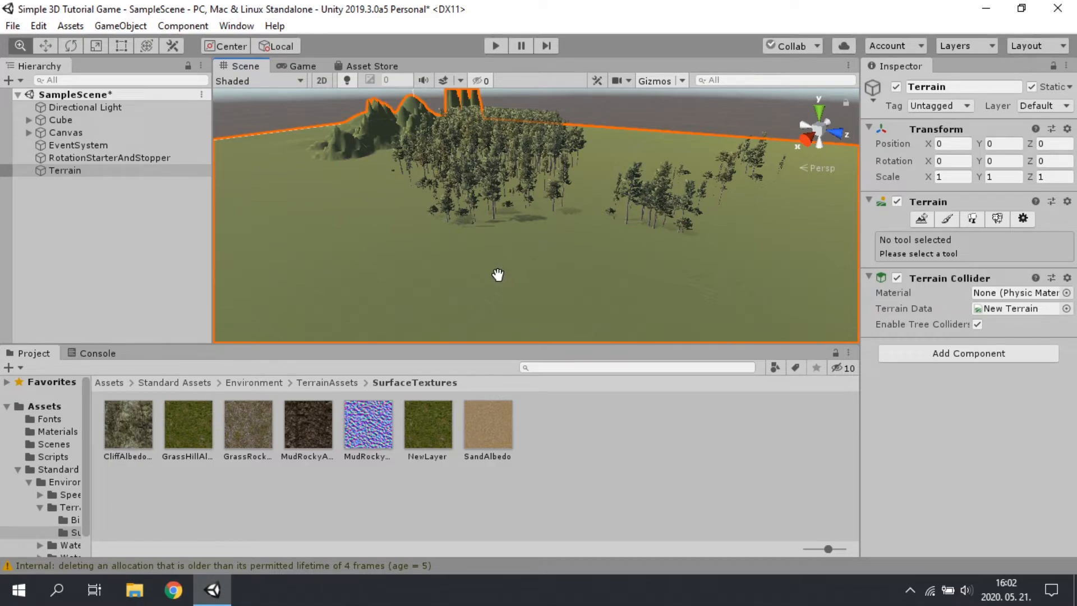
- Undo two more tree edits and reactivate the Paint Trees tool on the terrain
key(ctrl+z)
key(ctrl+z)
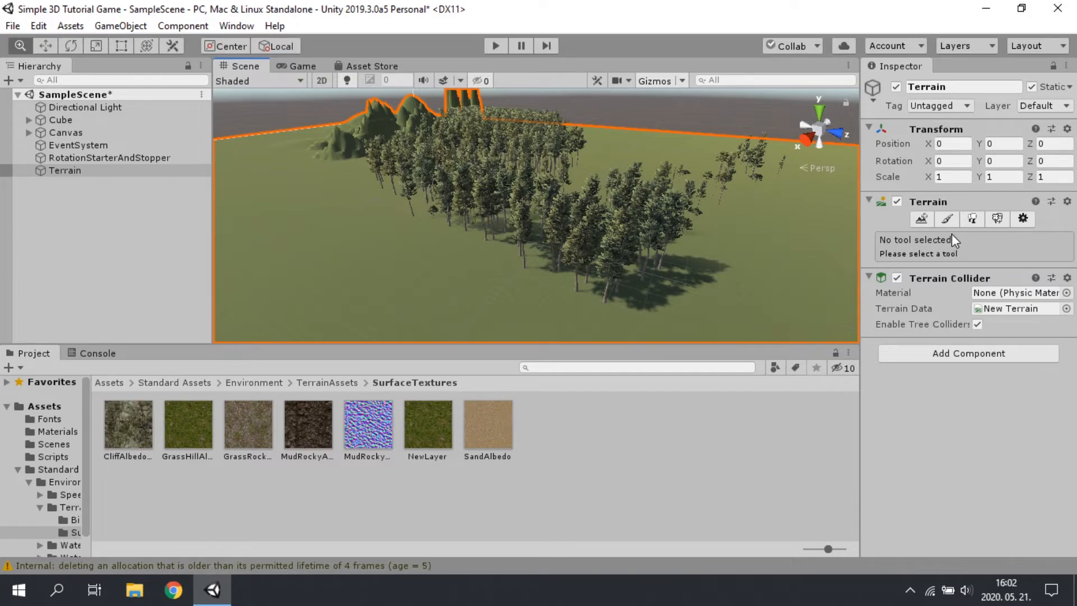
click(970, 221)
scroll(964, 258, down, 2)
scroll(1005, 258, up, 2)
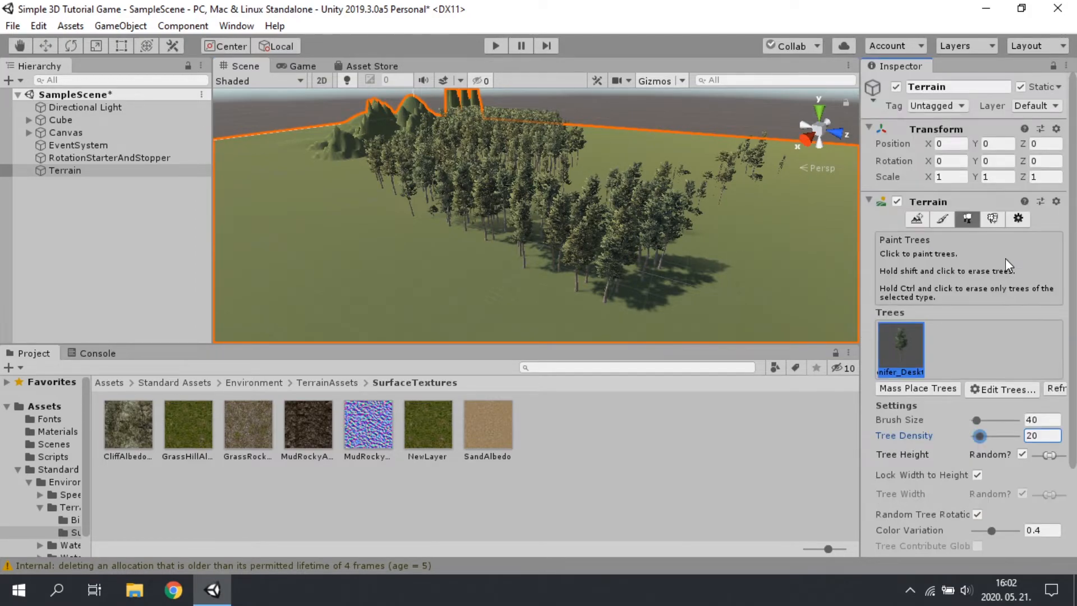
scroll(964, 231, down, 2)
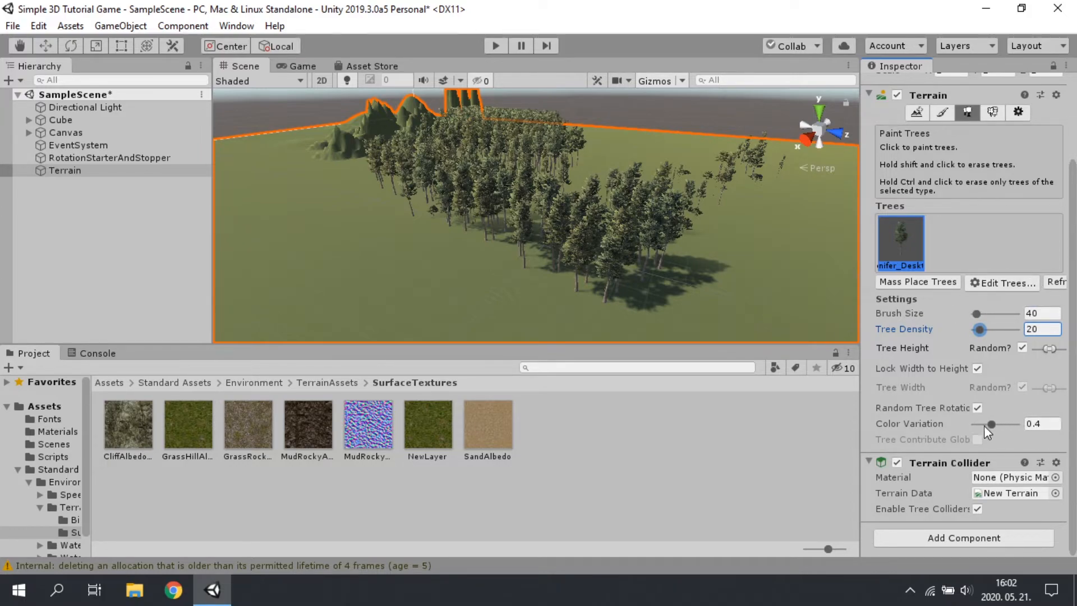
- Paint more conifers around the front and side of the forest, first with increased color variation, and with color variation 0.23
drag(990, 424, 1027, 436)
mouse_move(341, 268)
mouse_down()
mouse_move(470, 317)
mouse_move(557, 334)
mouse_move(286, 266)
mouse_up()
drag(1004, 423, 985, 422)
mouse_move(779, 315)
mouse_down()
mouse_move(729, 264)
mouse_move(679, 267)
mouse_move(752, 314)
mouse_up()
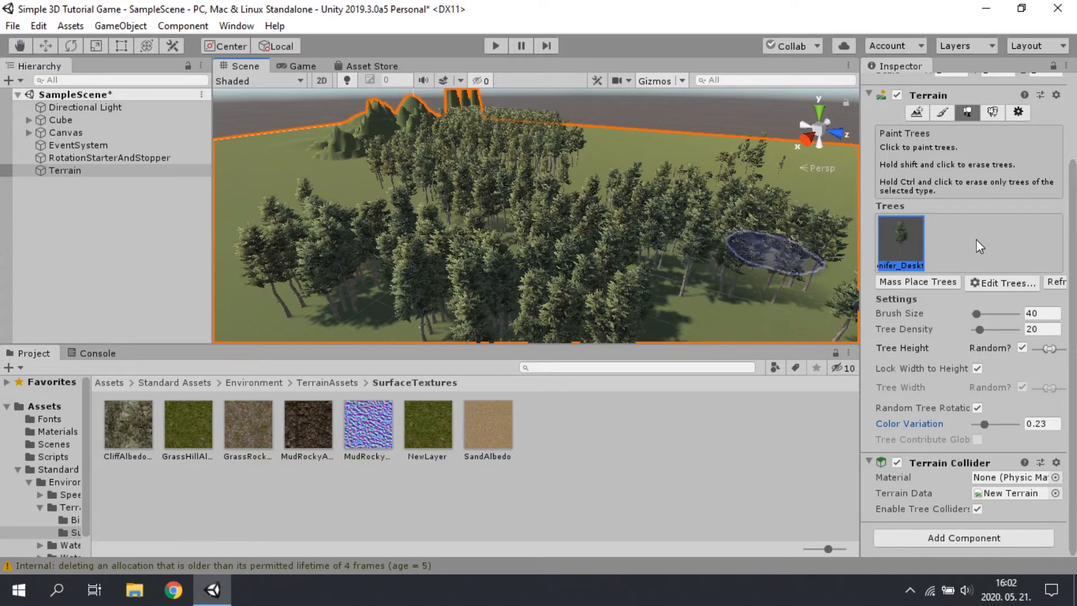
- Create a new terrain layer for texture painting from the GrassRockyAlbedo texture
click(937, 113)
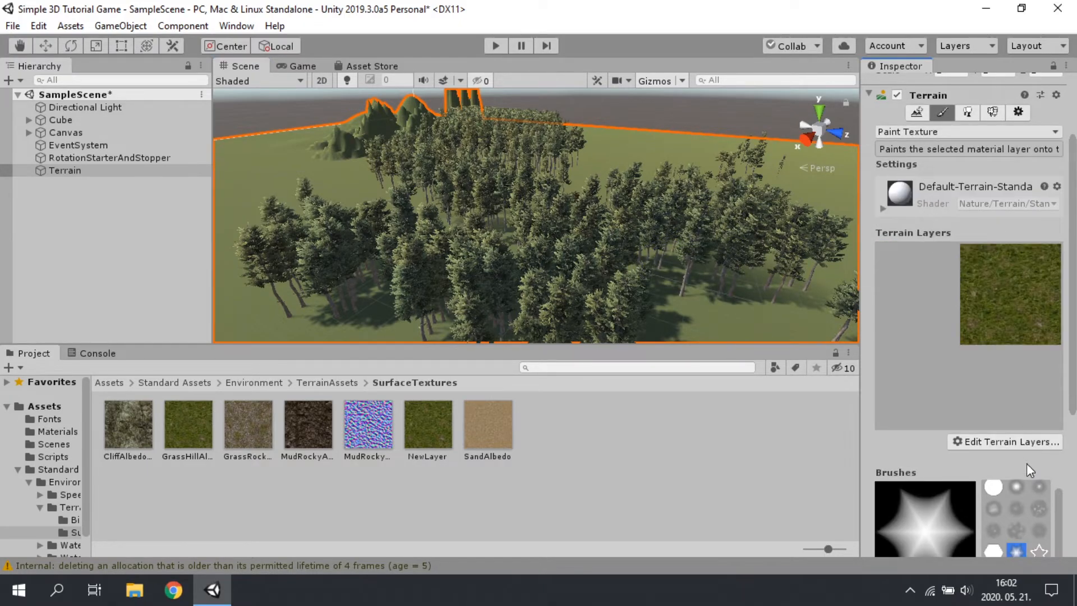
scroll(444, 206, down, 5)
right_drag(455, 206, 673, 247)
right_drag(539, 221, 523, 226)
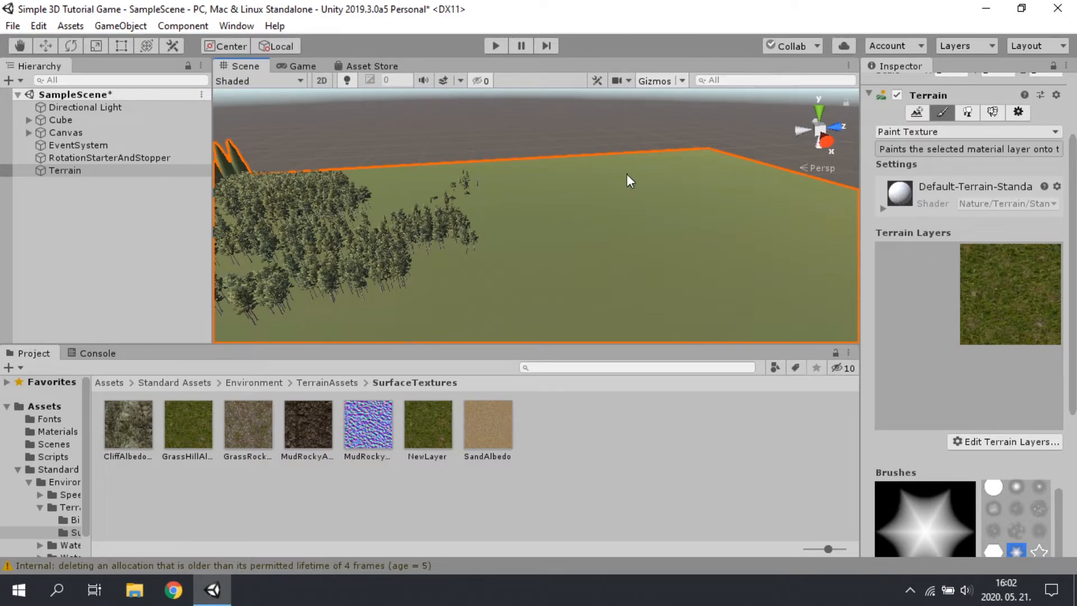
click(1004, 447)
click(935, 114)
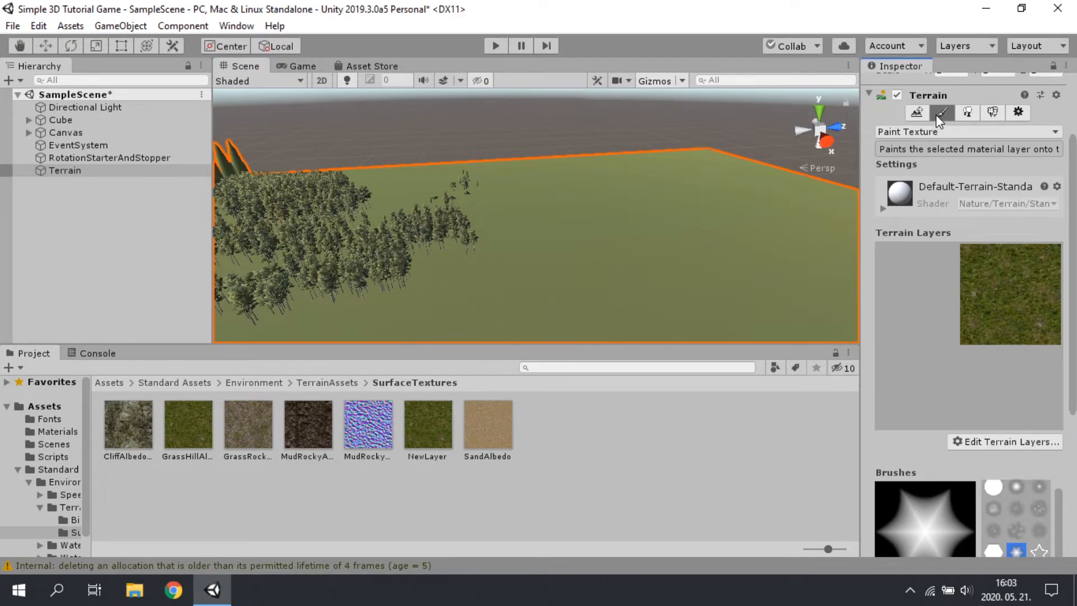
click(999, 443)
click(998, 447)
scroll(817, 276, down, 5)
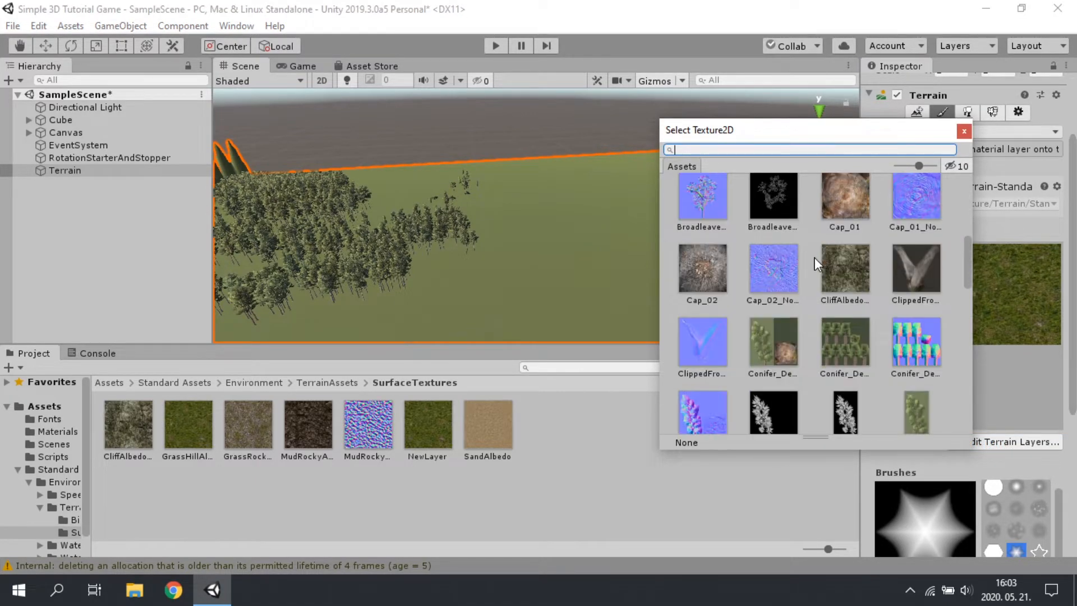
scroll(825, 274, down, 6)
scroll(877, 261, up, 1)
click(903, 233)
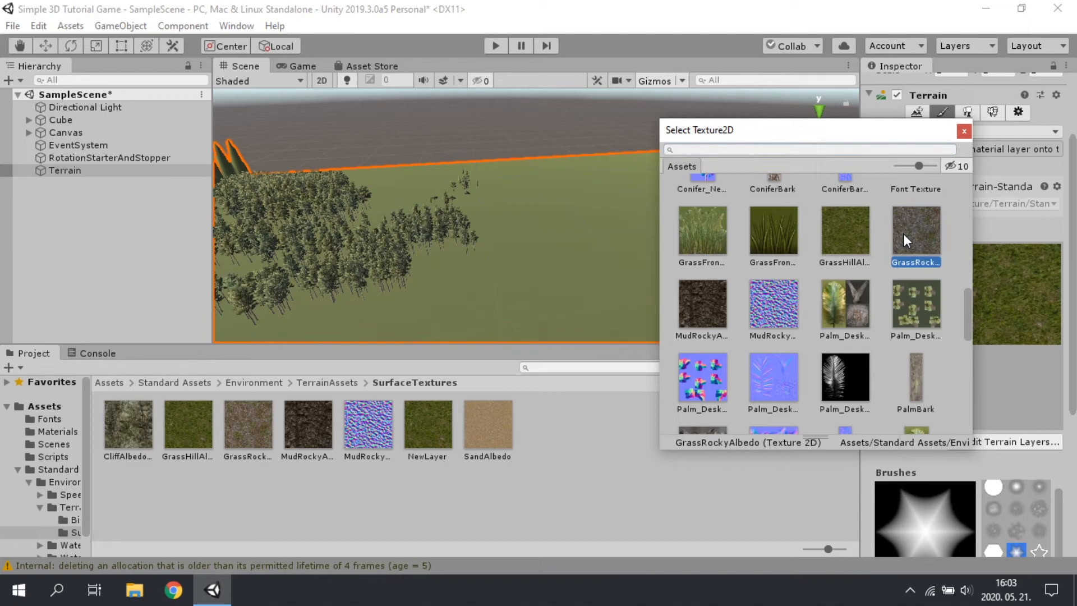
double_click(917, 234)
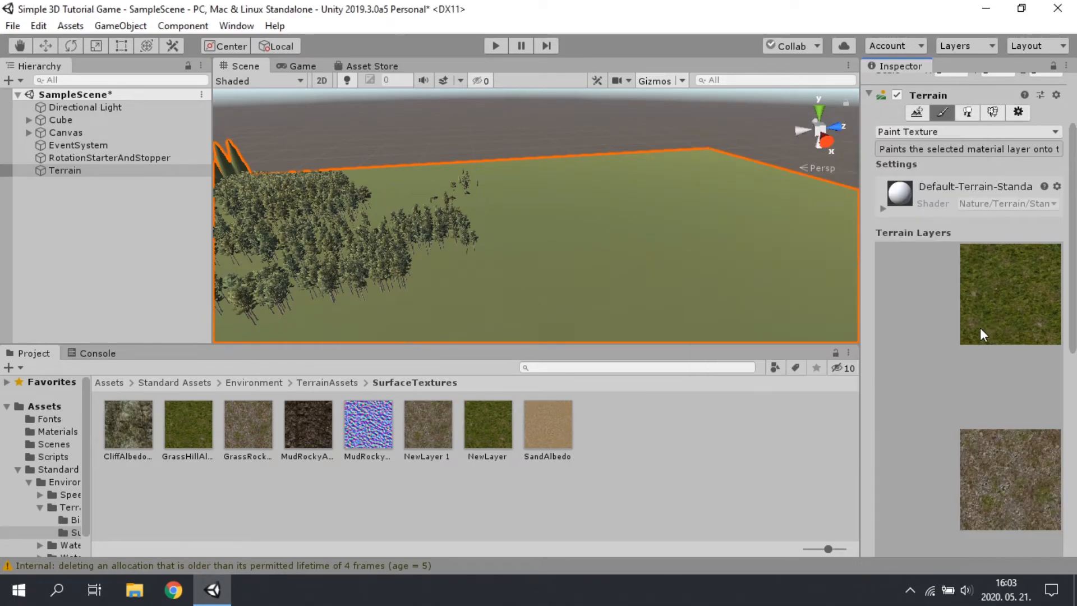
- Paint a strip of the rocky grass layer across the open grass area of the terrain
scroll(980, 326, down, 4)
scroll(966, 344, down, 3)
click(982, 211)
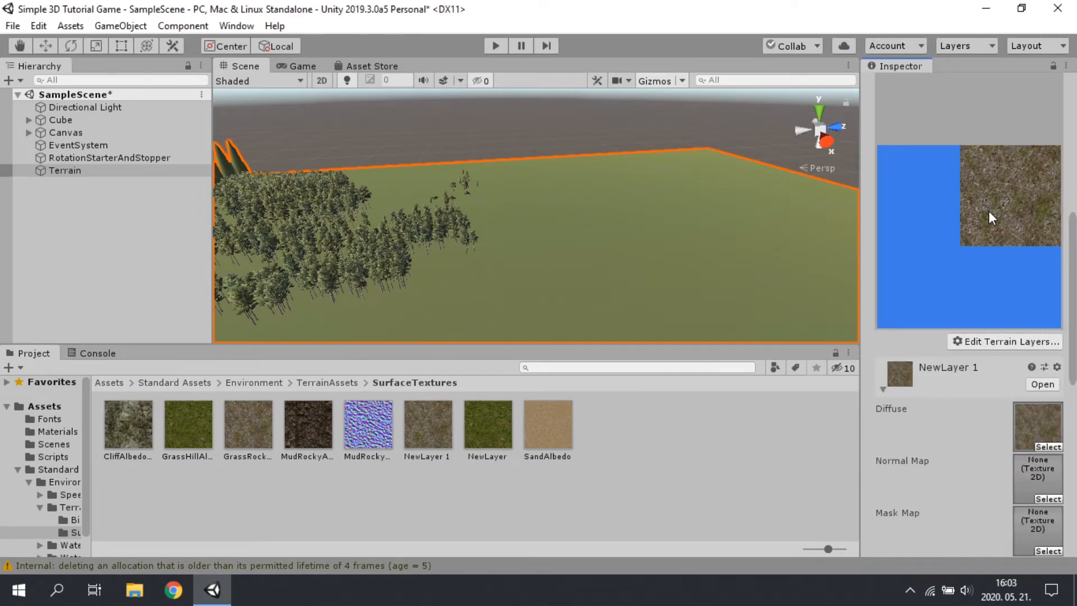
drag(522, 281, 544, 289)
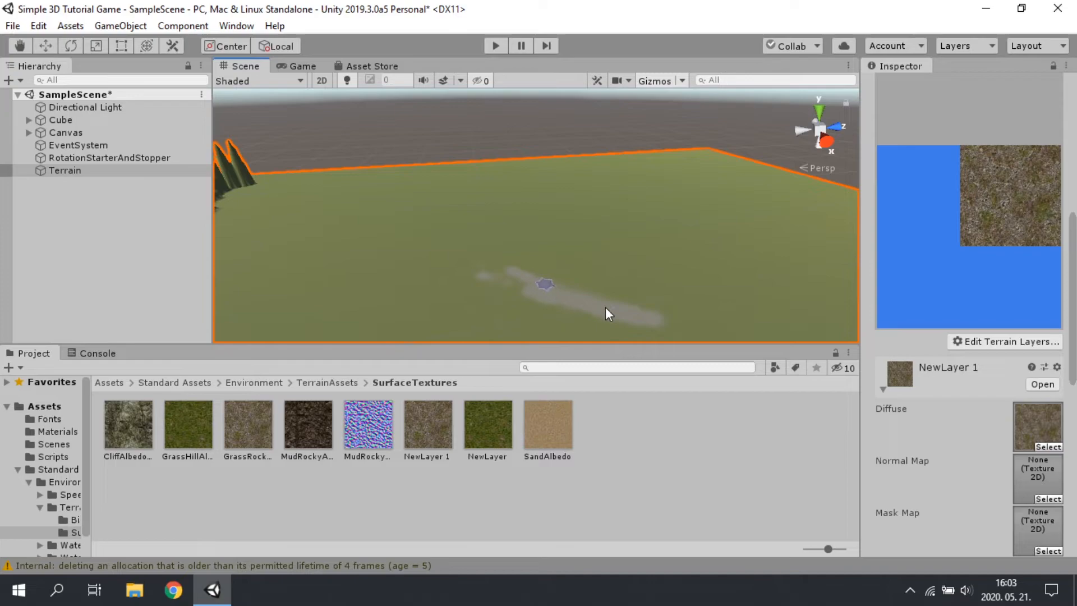
drag(617, 318, 486, 285)
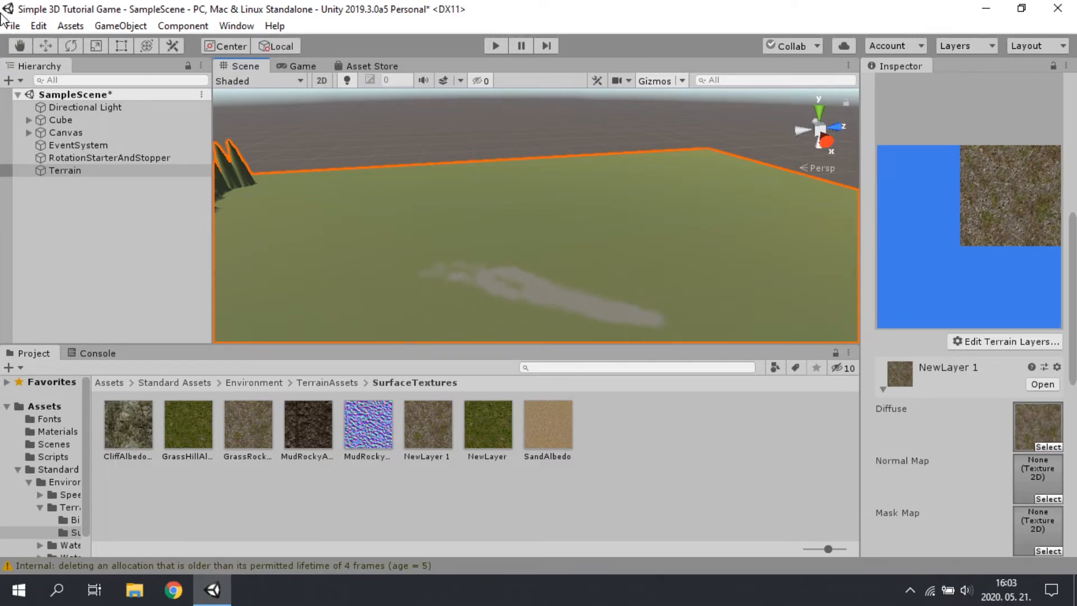
- Examine the painted rocky strip from close up and compare the scene with the game camera's view
click(21, 45)
scroll(601, 291, up, 5)
drag(373, 184, 382, 230)
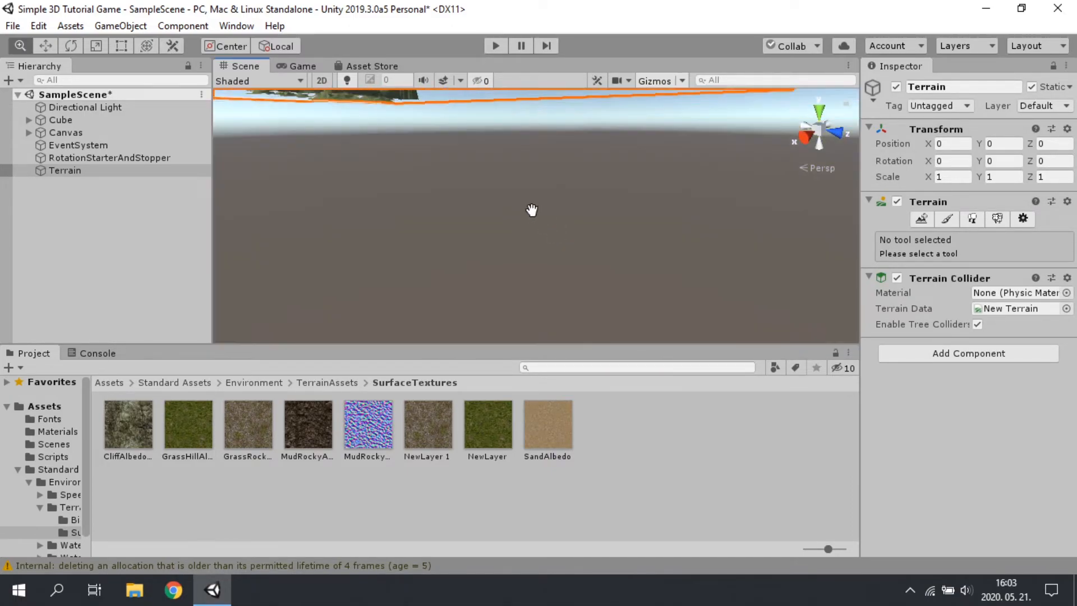
middle_drag(532, 210, 376, 137)
click(297, 67)
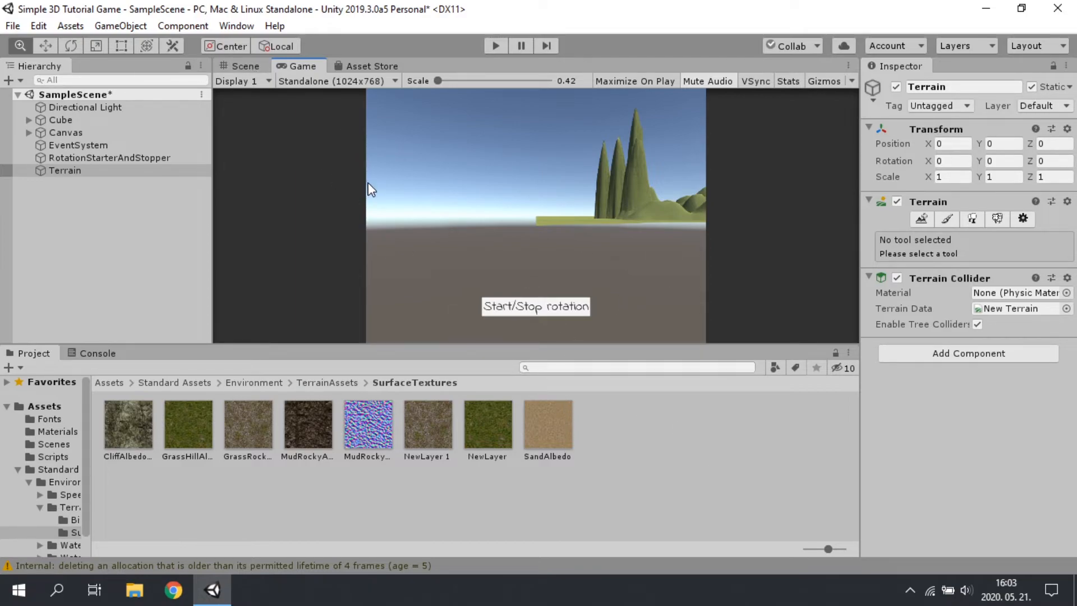
click(243, 68)
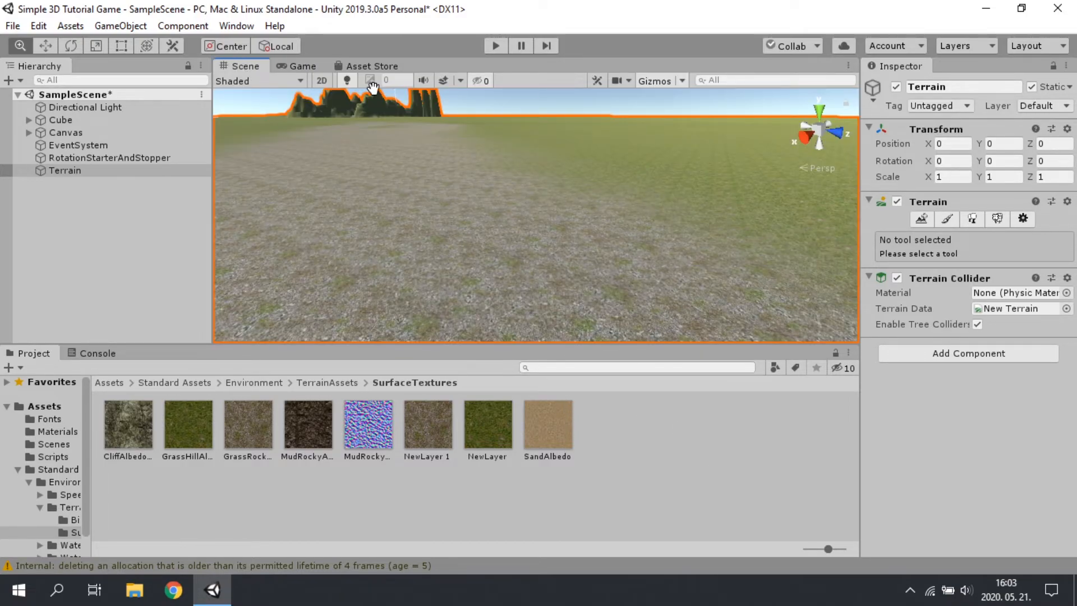
click(289, 64)
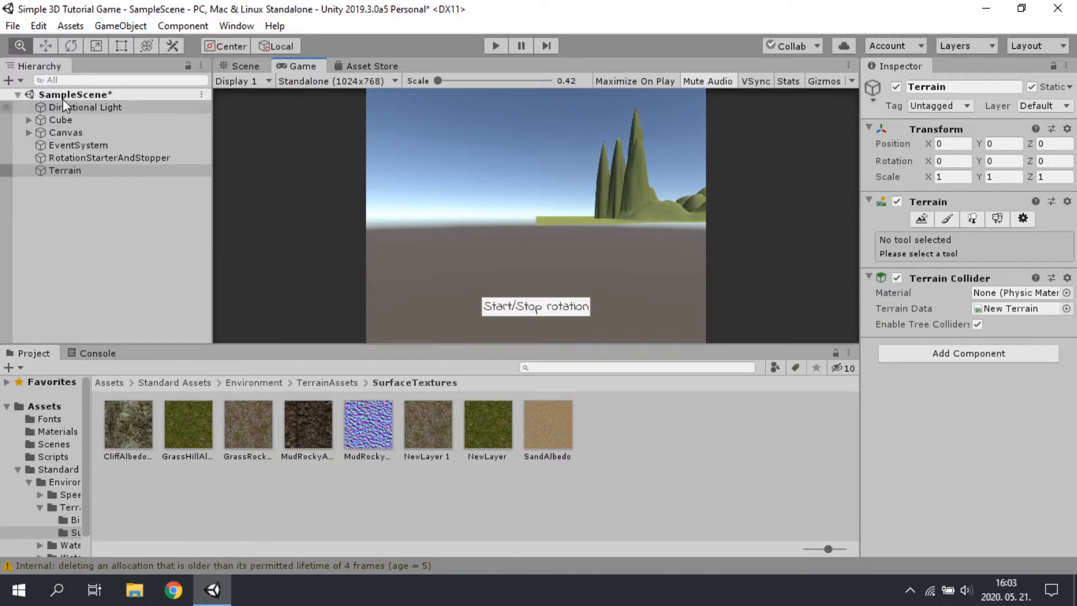
- Inspect the Main Camera nested under the Cube and look through the Cube's components
click(28, 120)
click(59, 131)
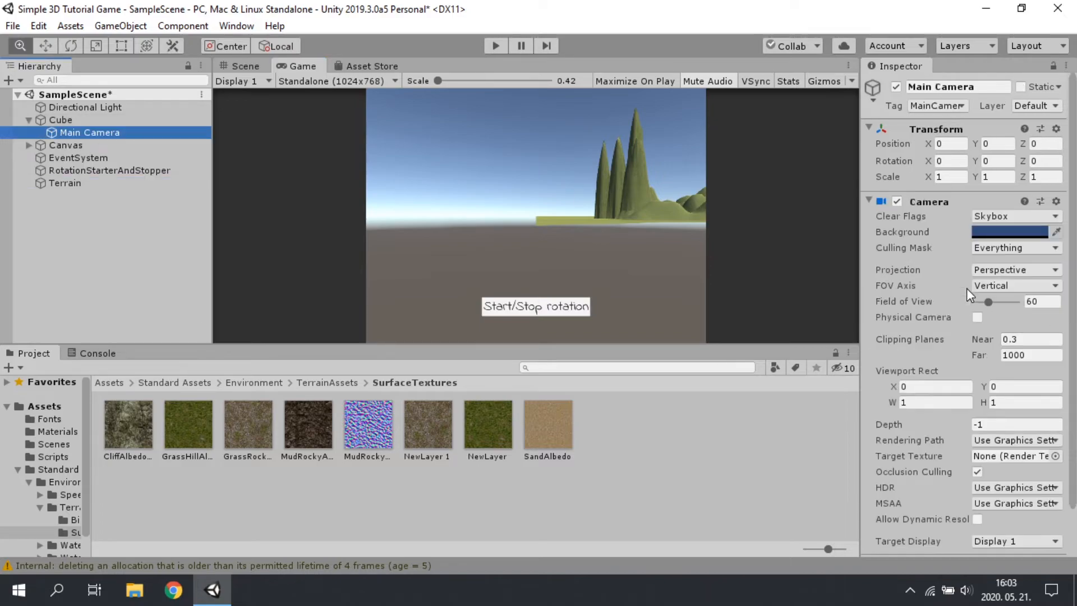
click(73, 120)
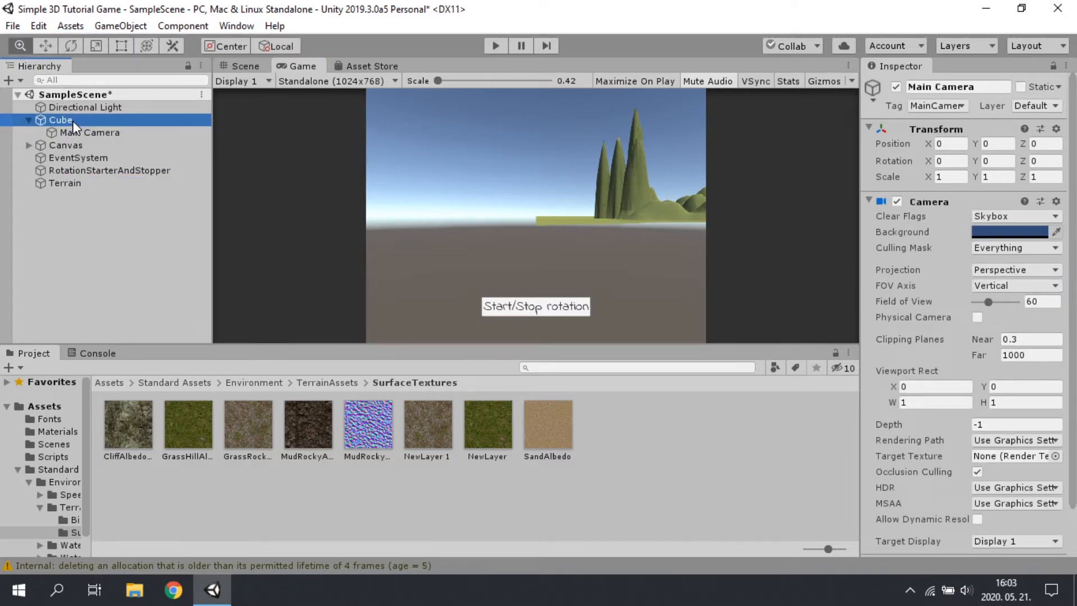
click(28, 121)
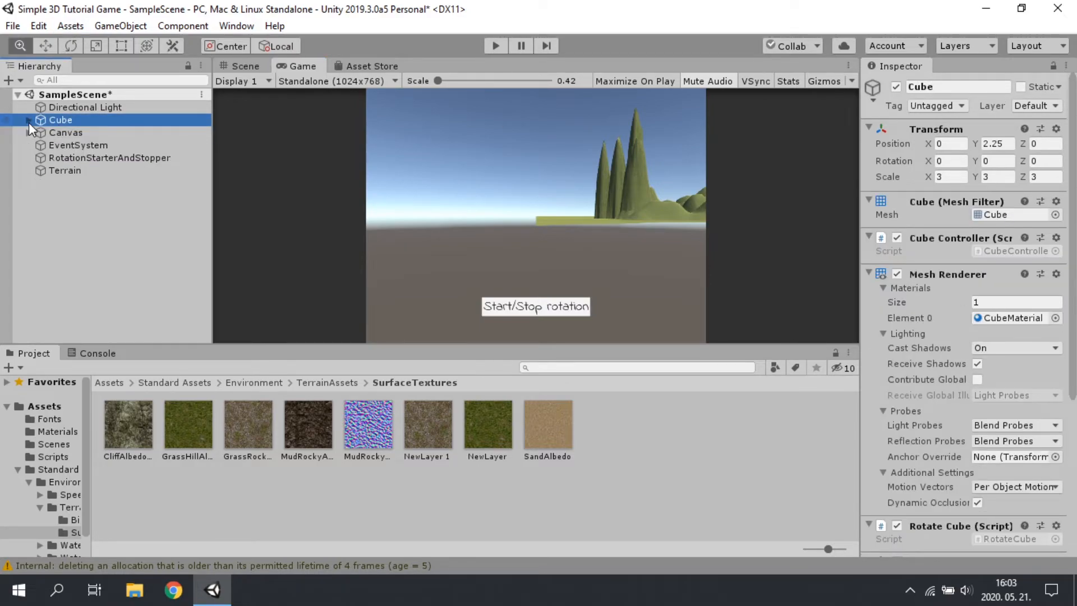
click(73, 121)
scroll(928, 271, down, 5)
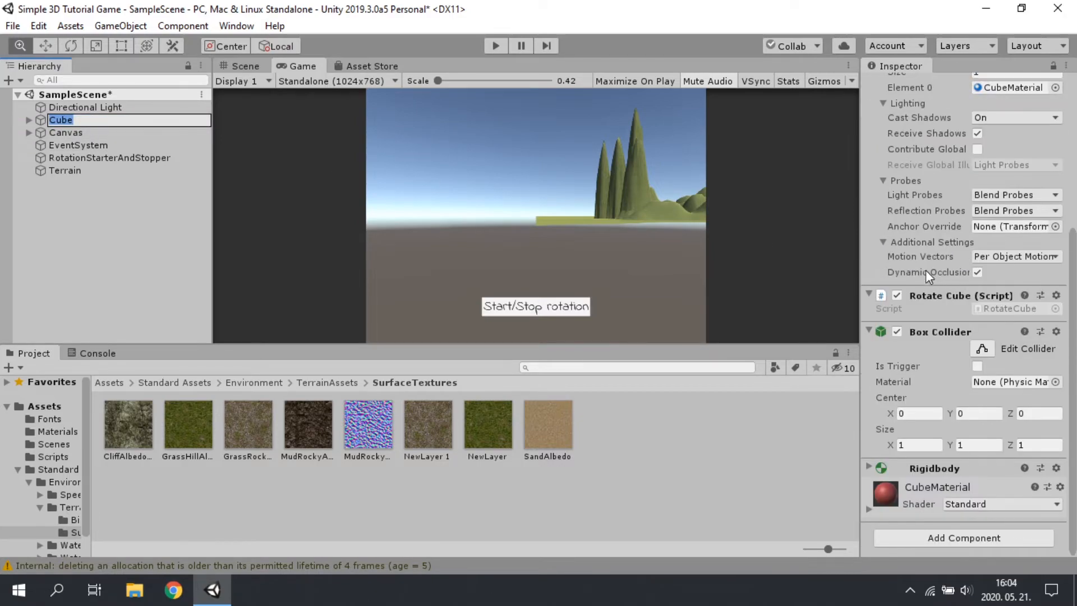
scroll(928, 271, up, 5)
scroll(892, 212, down, 5)
scroll(930, 168, up, 5)
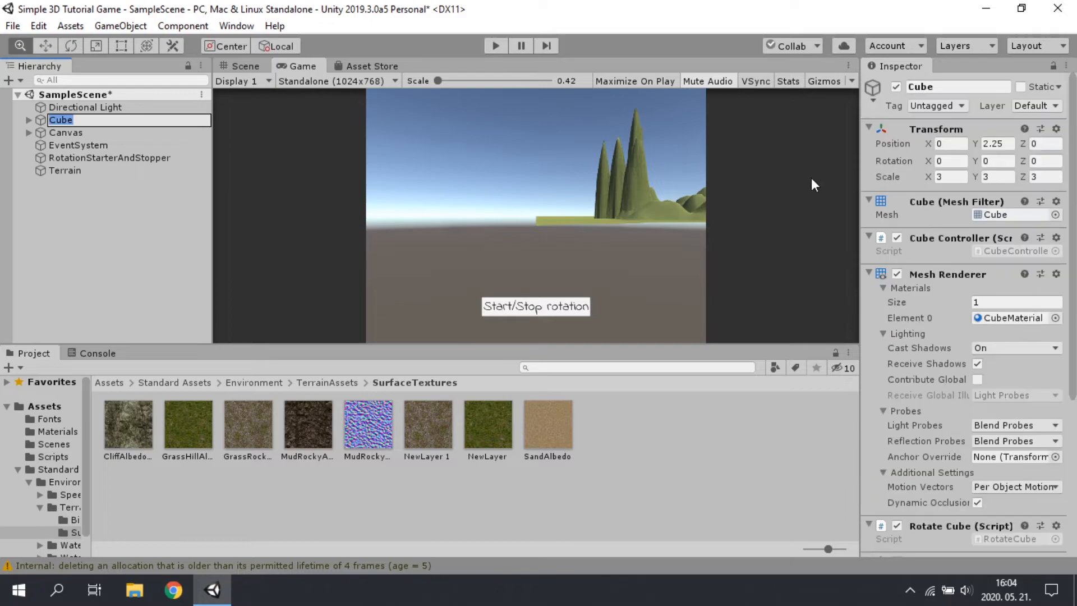
click(39, 124)
- Frame the Cube in the scene, examine its surroundings, and check the game camera's view again
click(245, 67)
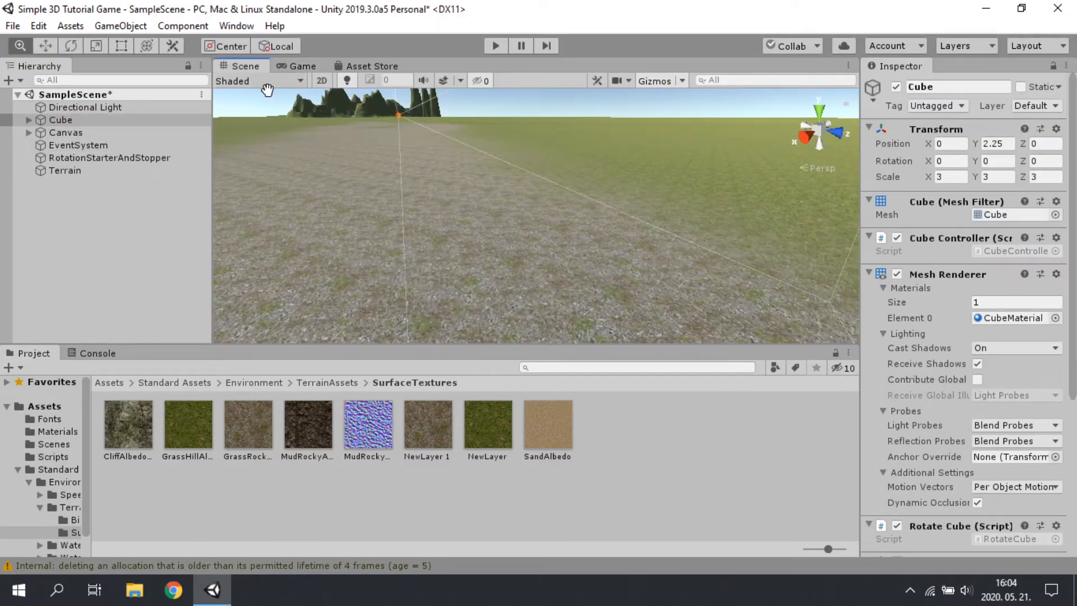
double_click(70, 119)
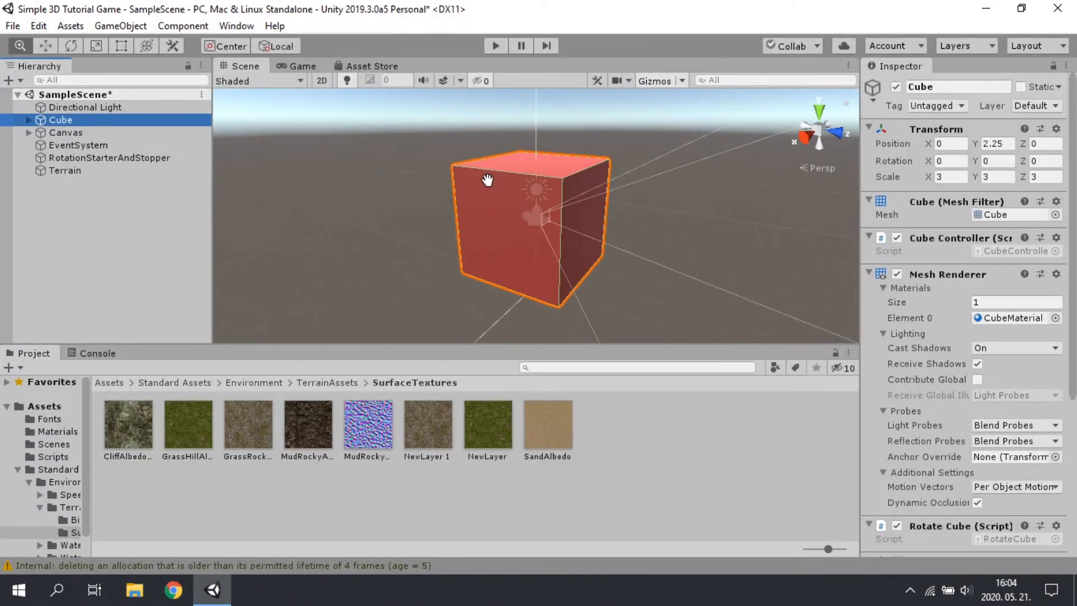
drag(515, 217, 566, 183)
scroll(495, 159, down, 10)
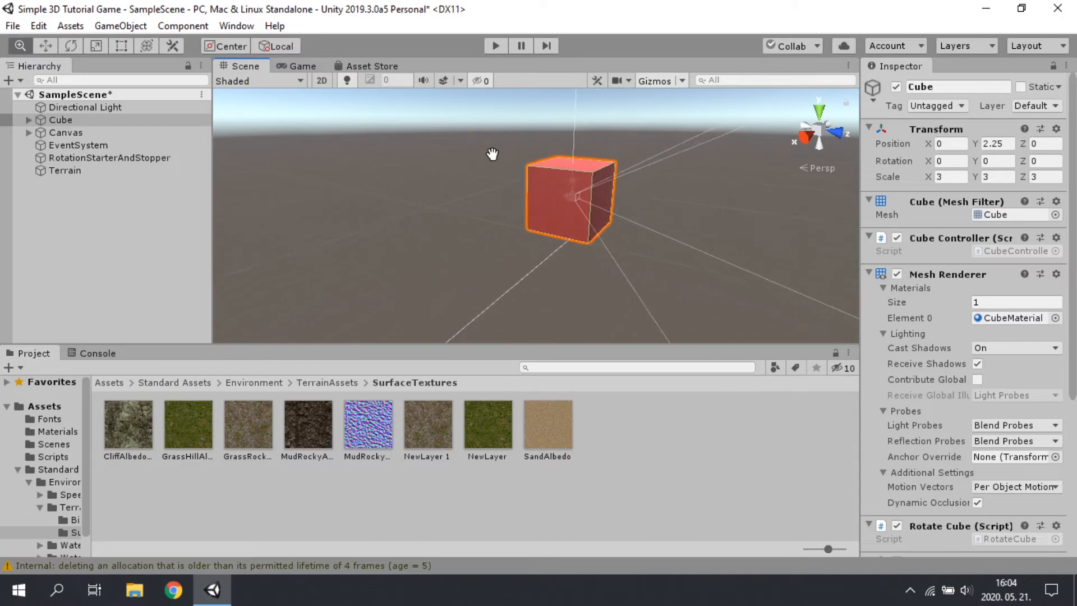
drag(481, 173, 692, 304)
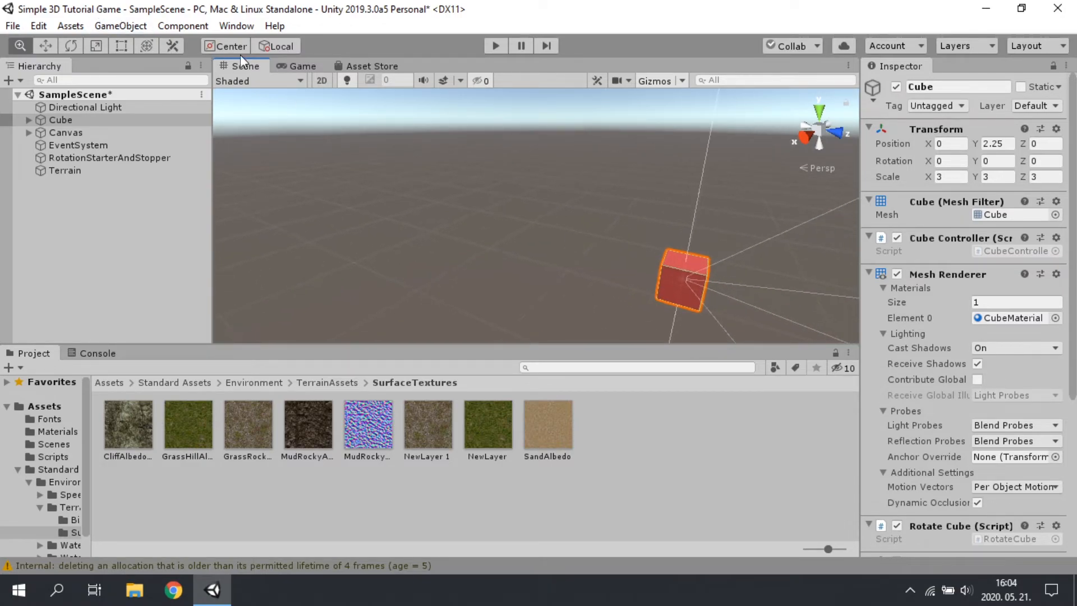
click(297, 66)
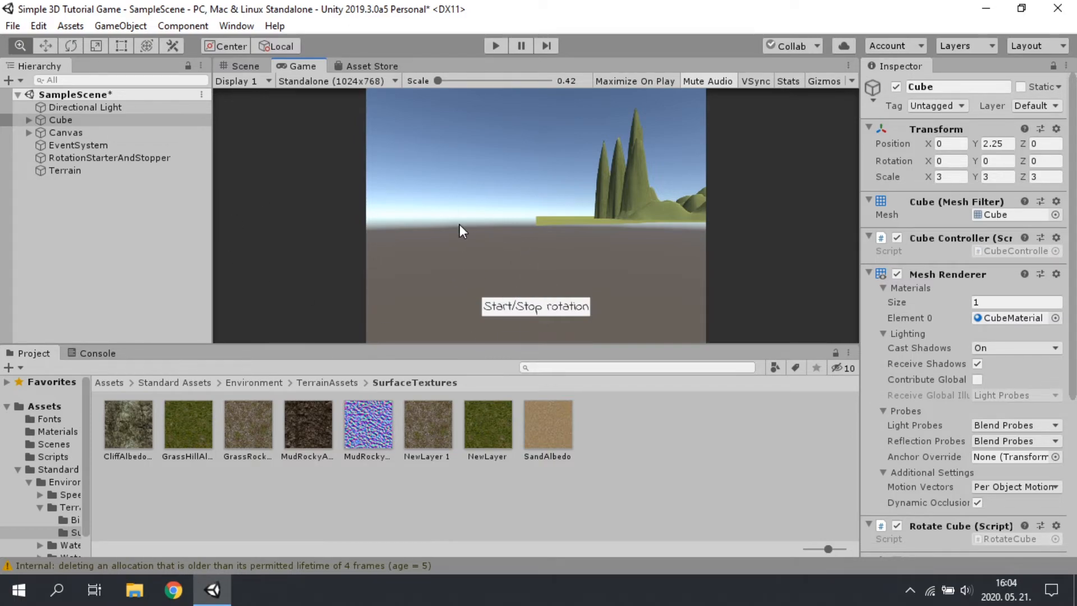
click(29, 120)
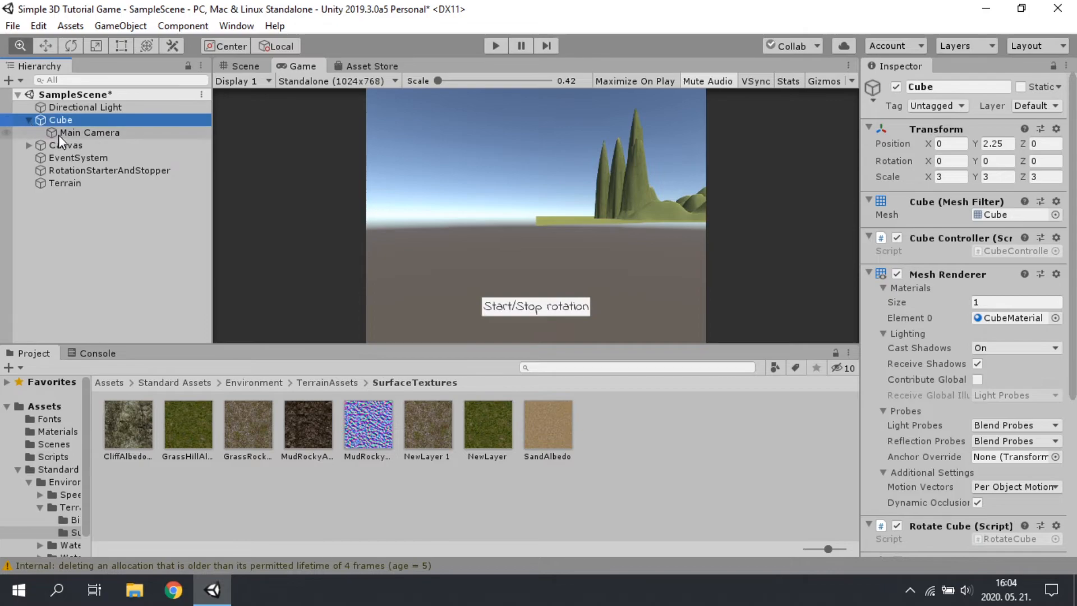
click(61, 132)
click(57, 118)
click(28, 110)
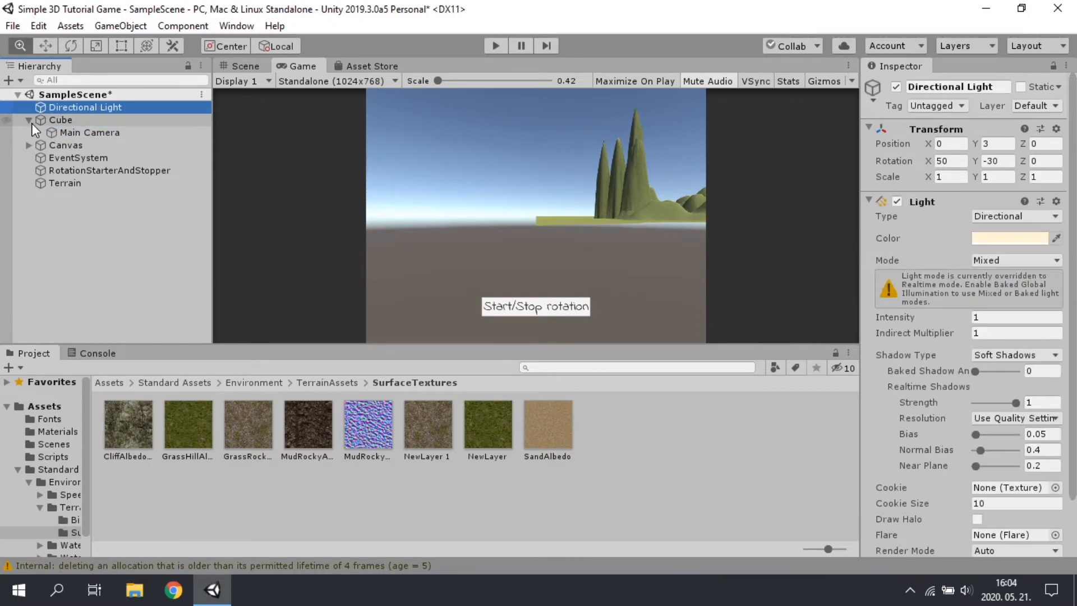
click(29, 120)
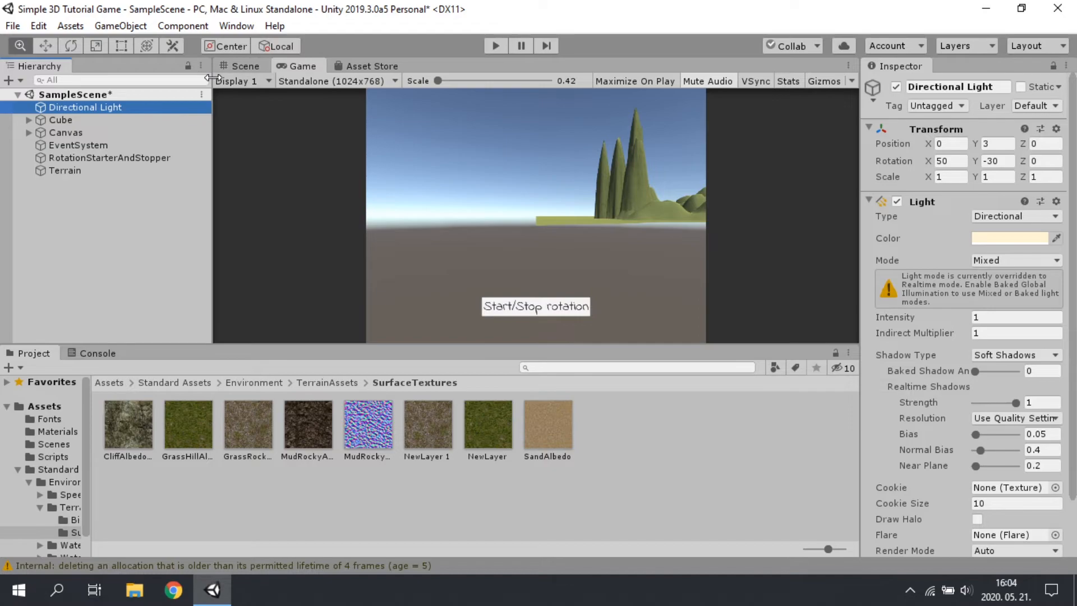
- Try to move the Directional Light away from the Cube with the Move tool, and undo the move
click(251, 67)
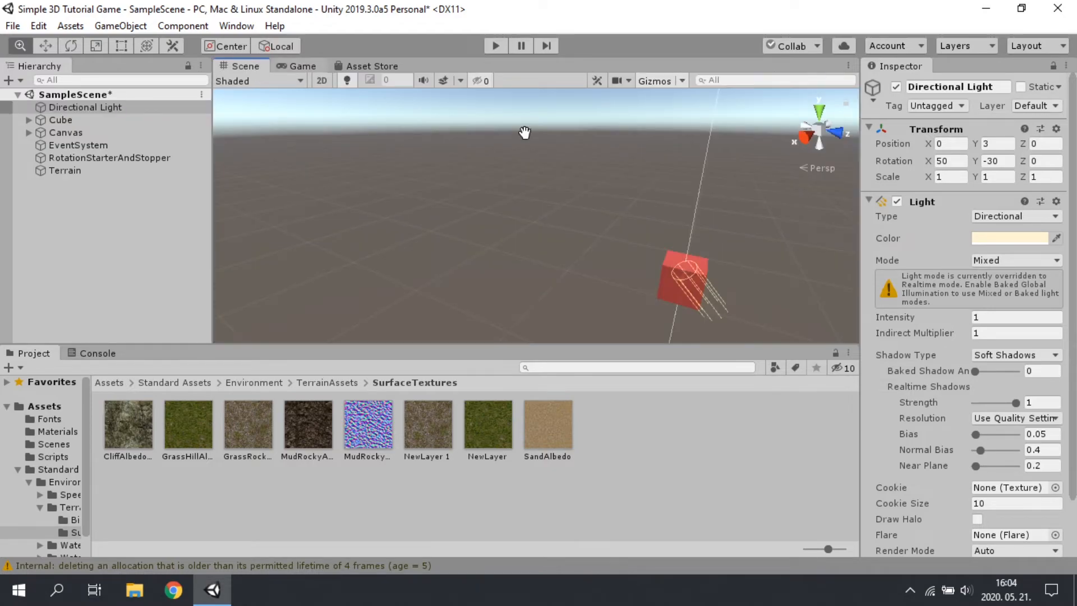
click(54, 46)
right_drag(613, 235, 945, 184)
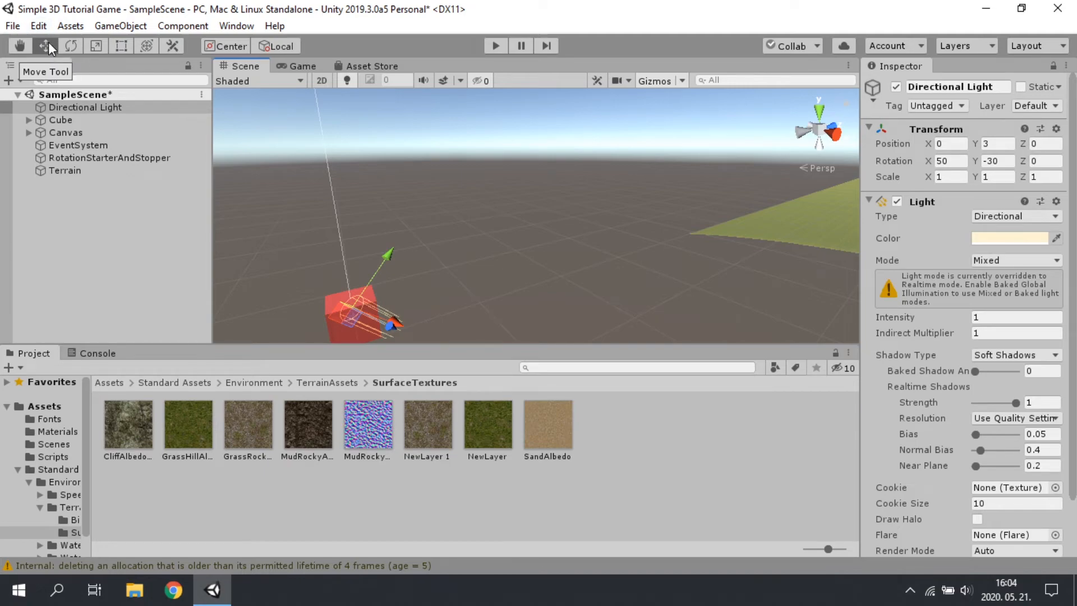
drag(372, 281, 381, 165)
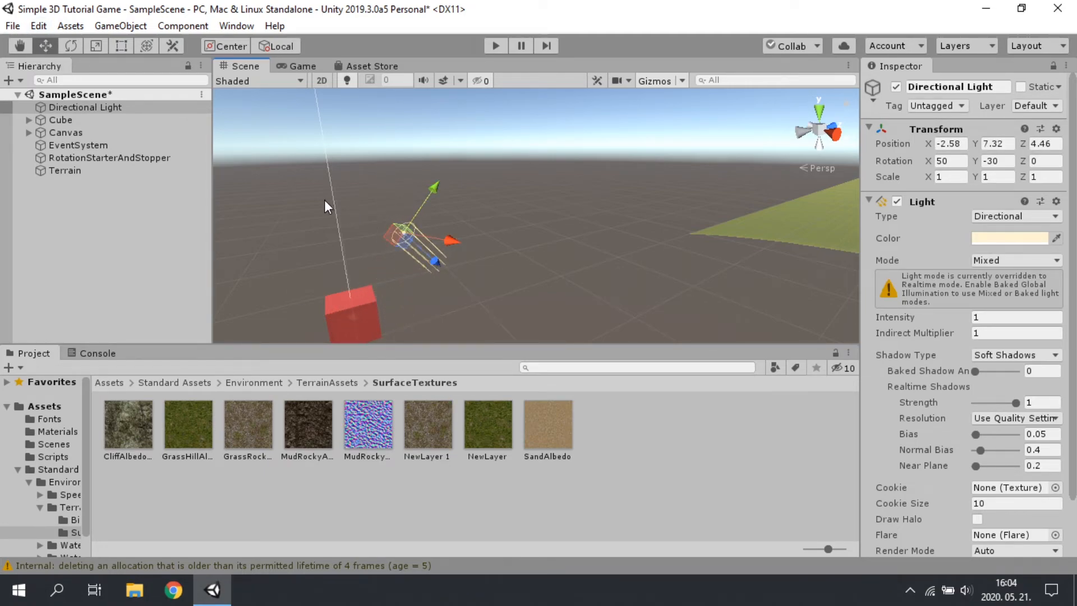
key(ctrl+z)
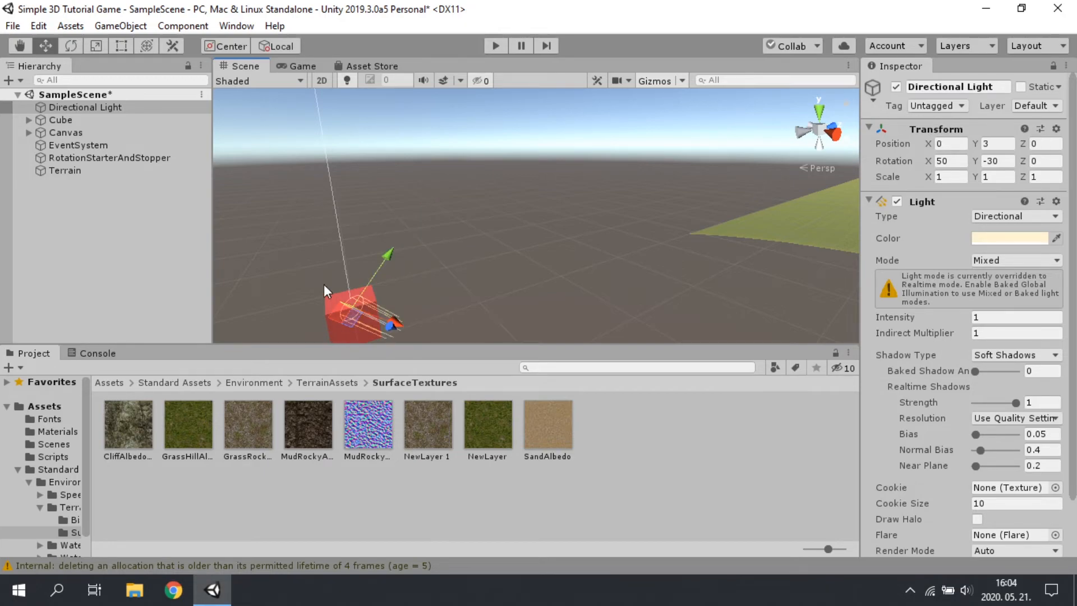
- Move the Cube horizontally onto the flat grassy terrain near the hills, to about X 24.7 and Z 68.8
click(60, 119)
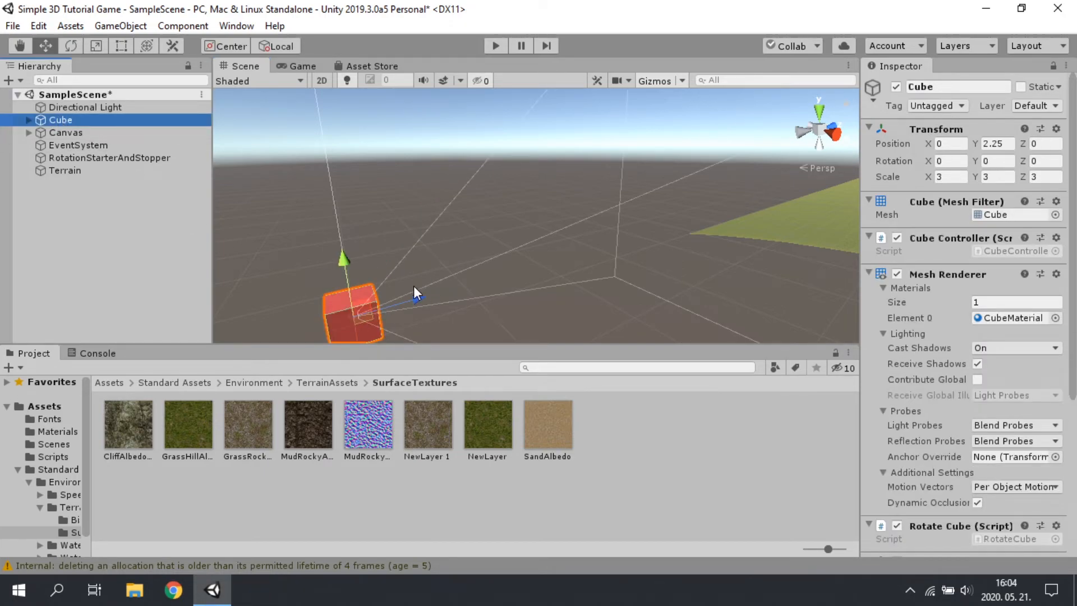
drag(420, 303, 437, 228)
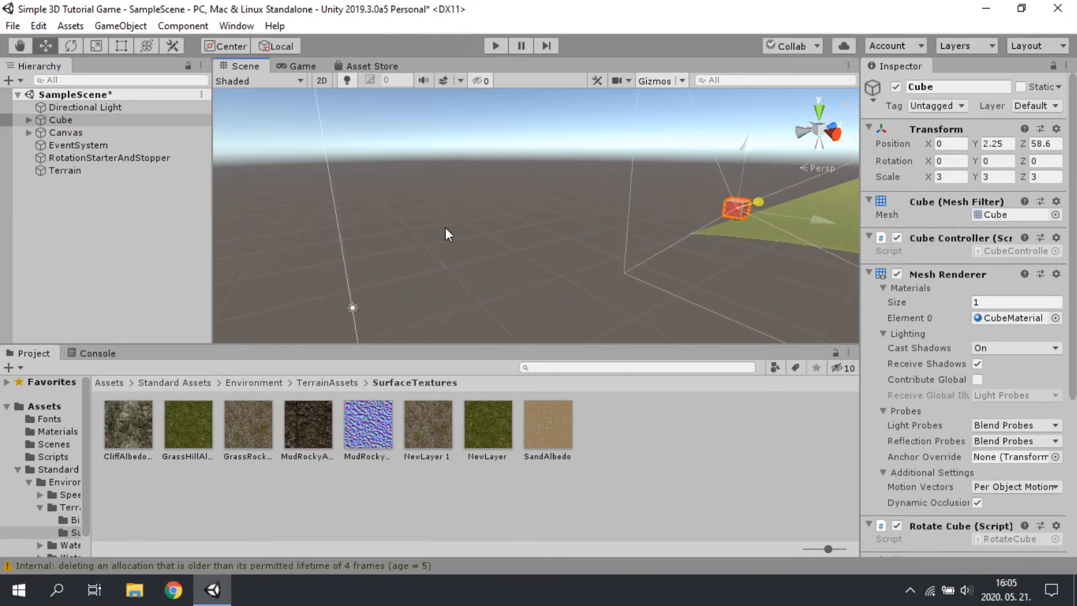
drag(788, 217, 838, 231)
right_drag(587, 242, 773, 241)
drag(606, 191, 681, 202)
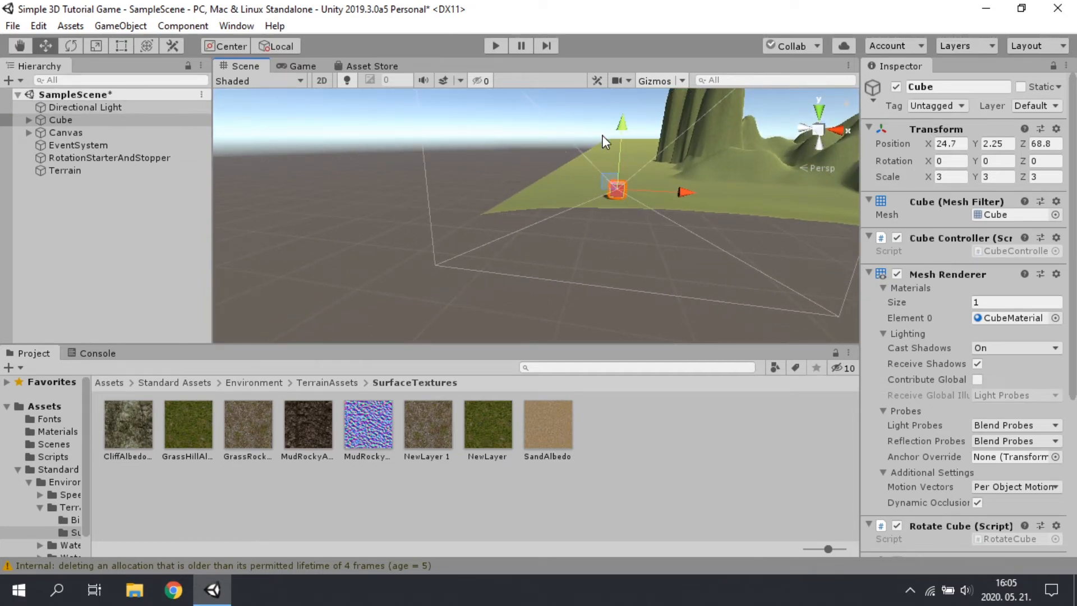
- Check the Cube's new spot in the scene and game views, then play-test the game by moving the Cube on the terrain
scroll(633, 182, up, 3)
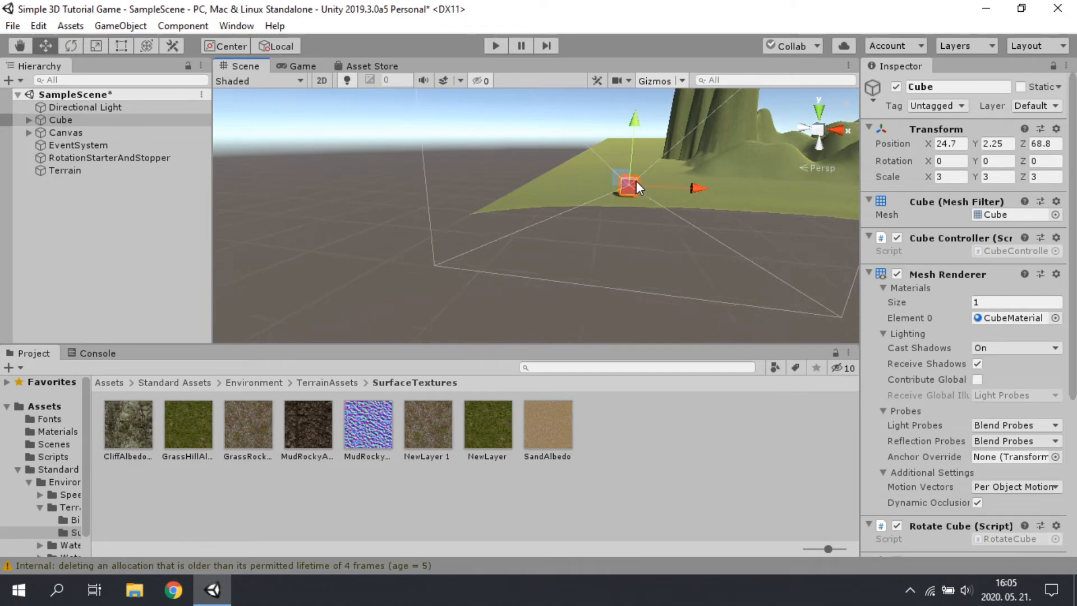
click(19, 44)
drag(758, 190, 503, 245)
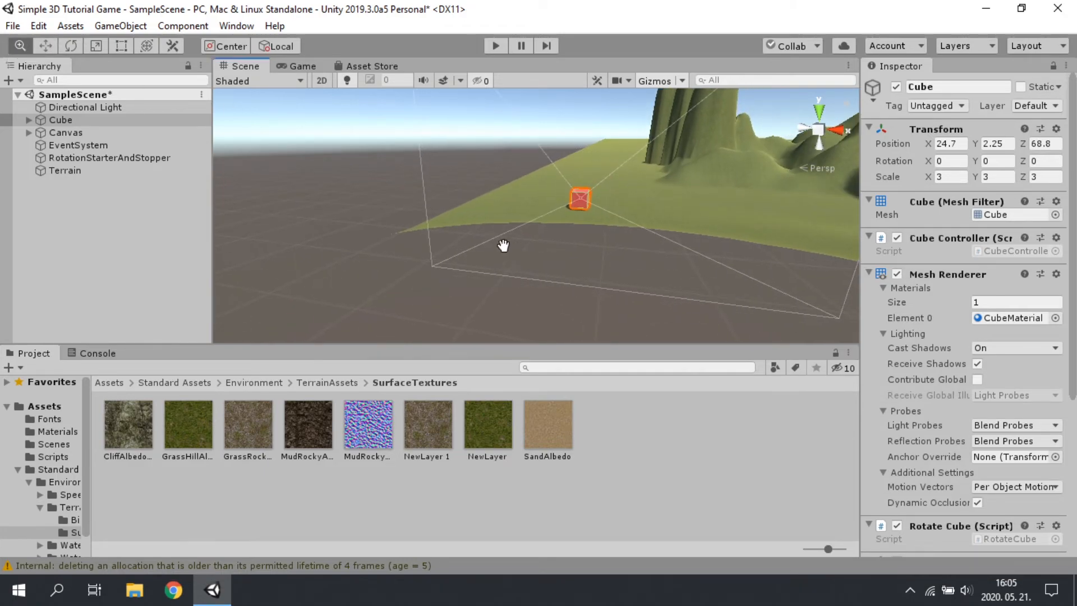
click(301, 68)
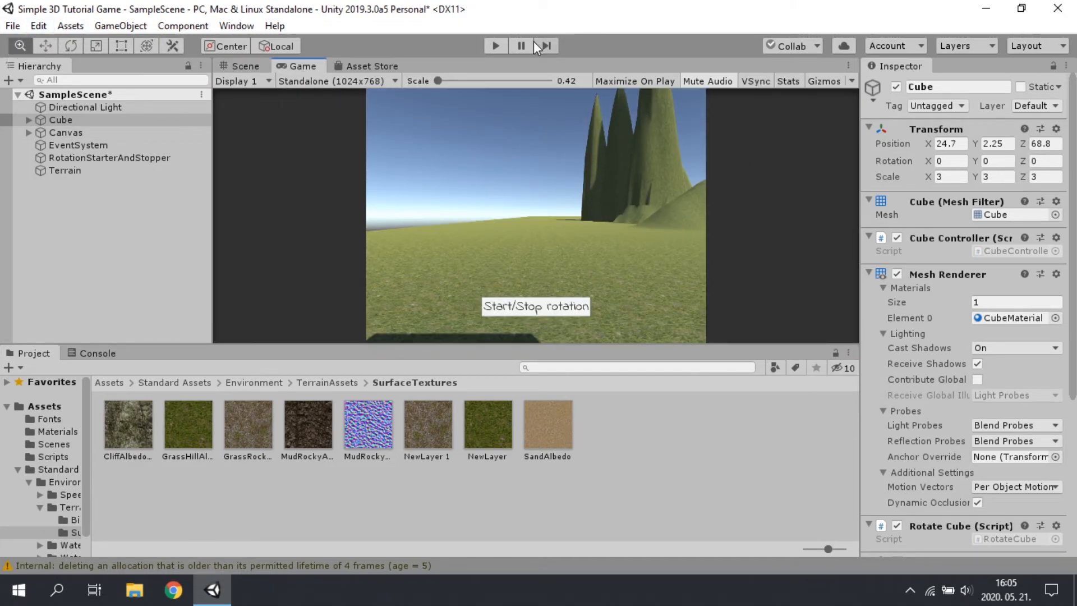
click(495, 45)
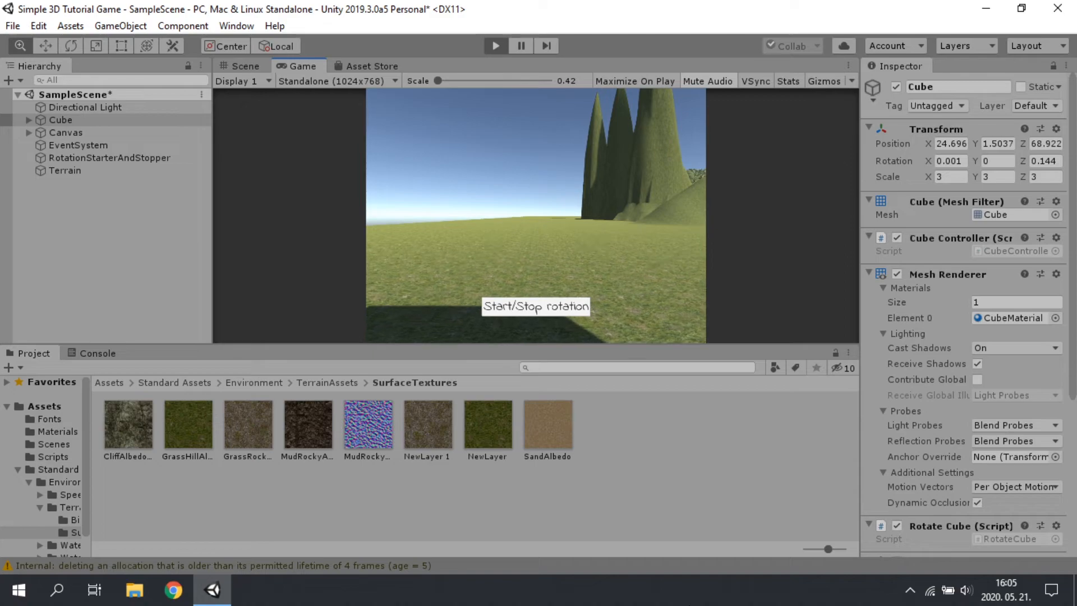
key(d)
key(s)
key(a)
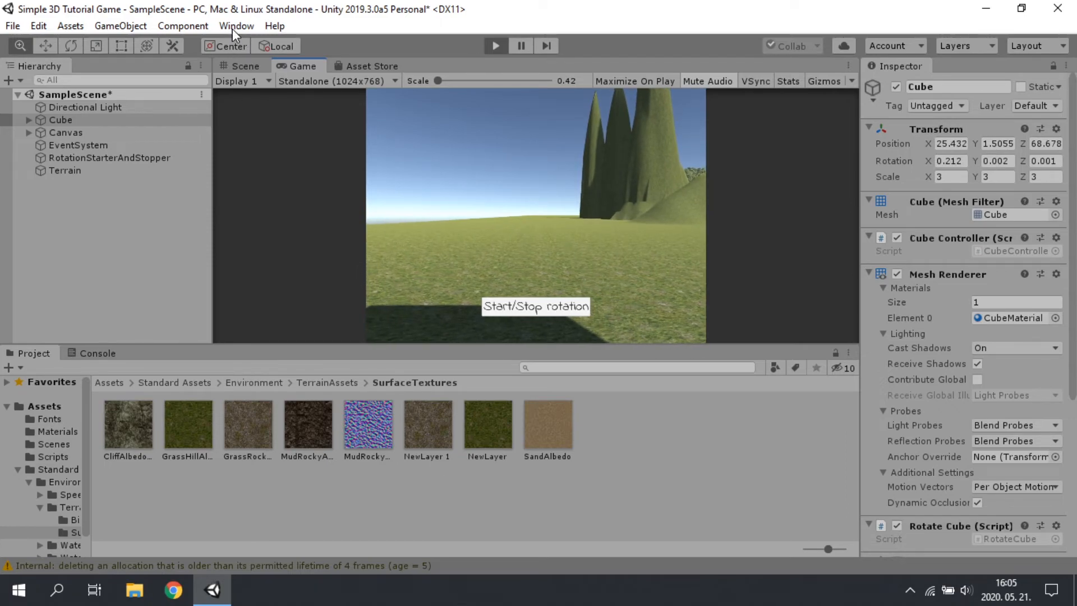
click(492, 43)
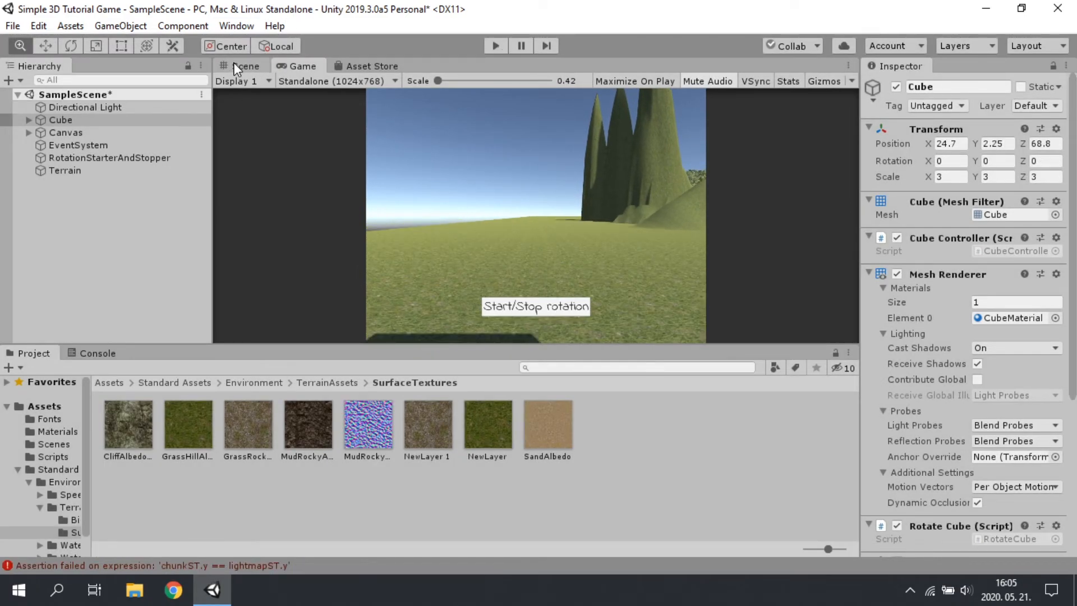
- Bring the rounded hill beside the Cube into view and activate the Terrain's Paint Texture tool
drag(774, 253, 500, 355)
drag(727, 260, 449, 313)
drag(756, 292, 350, 300)
right_drag(698, 278, 375, 286)
drag(723, 298, 563, 240)
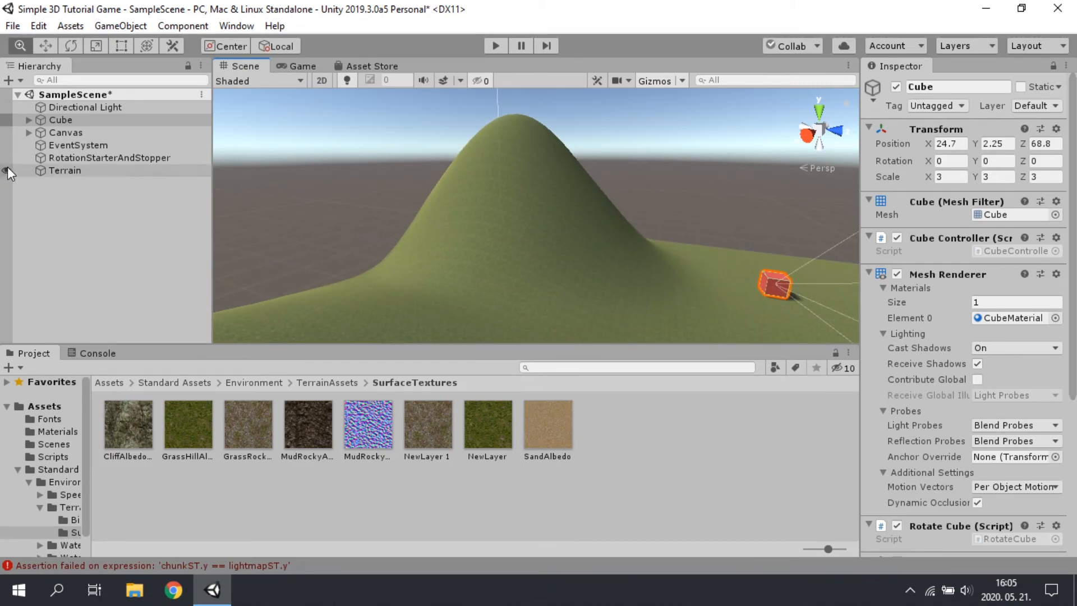
click(82, 174)
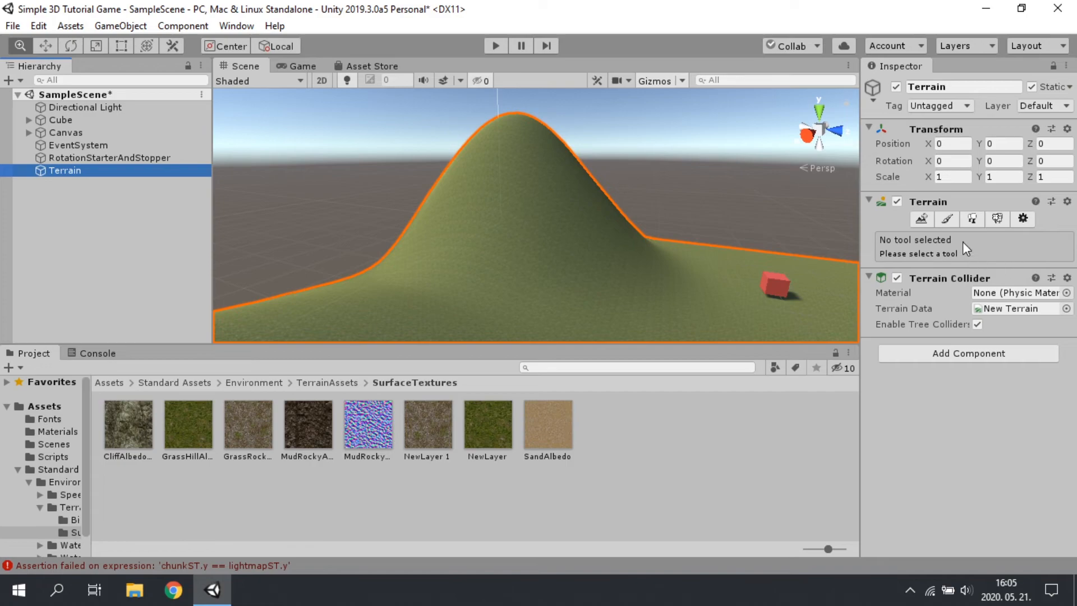
click(947, 221)
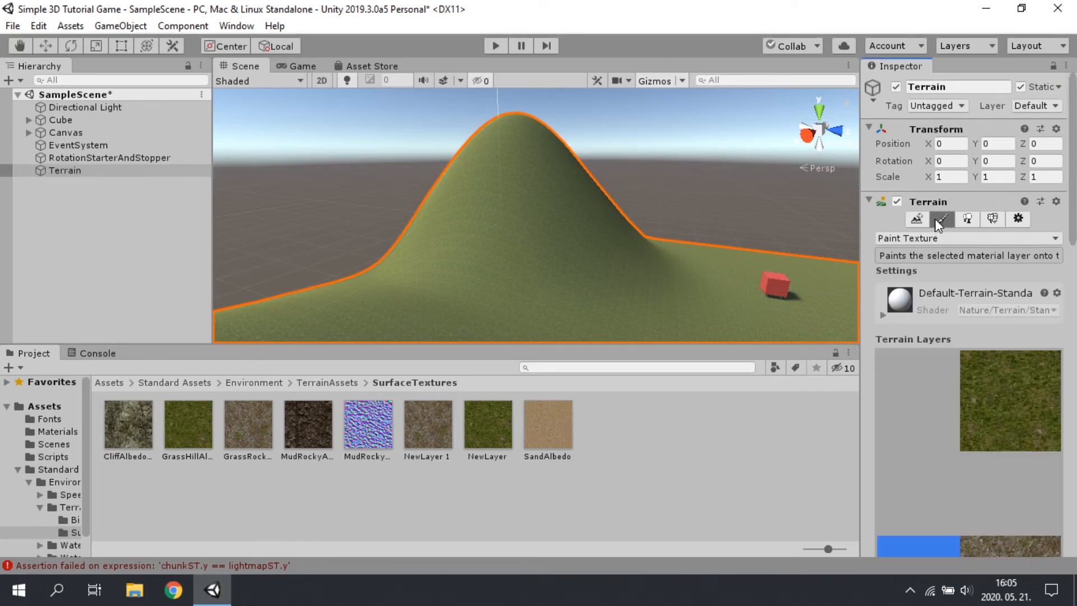
- Create a new terrain layer from the CliffAlbedoSpecular texture
scroll(971, 412, down, 10)
scroll(950, 378, up, 5)
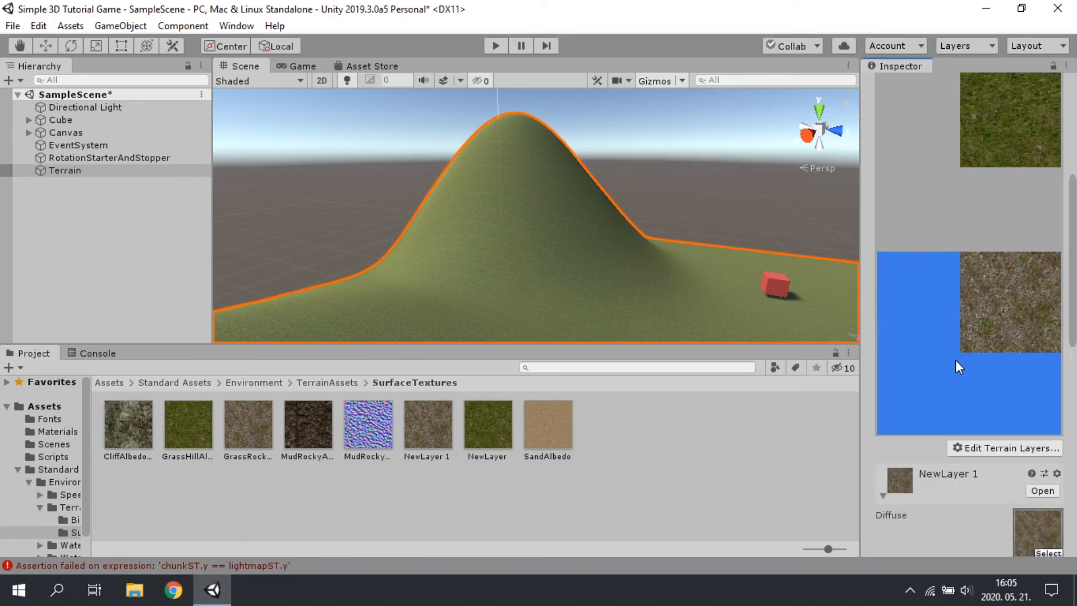
scroll(966, 211, up, 5)
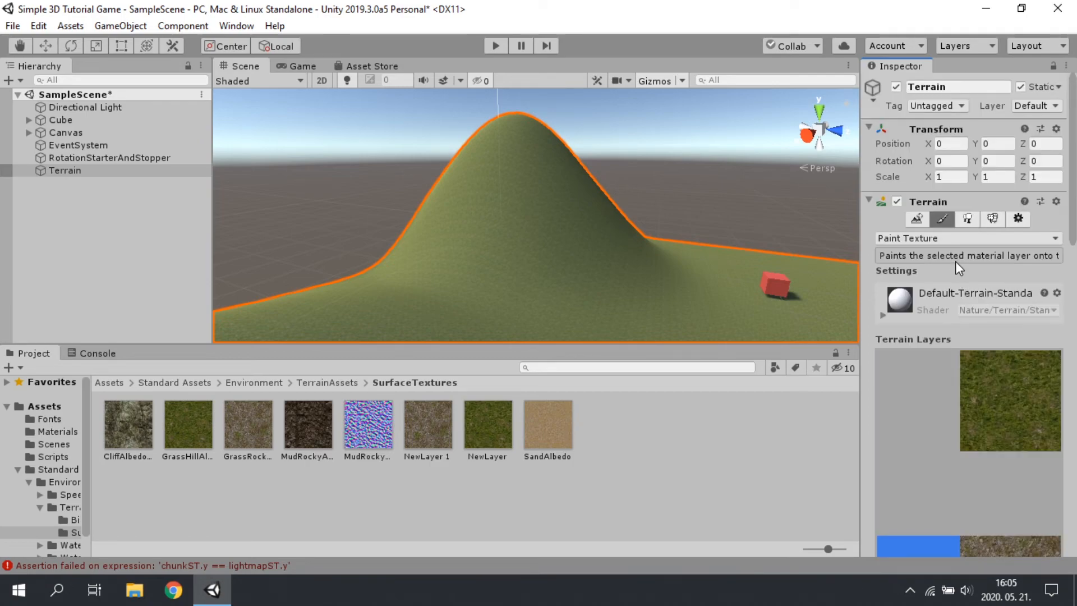
scroll(959, 264, down, 10)
scroll(1010, 269, up, 5)
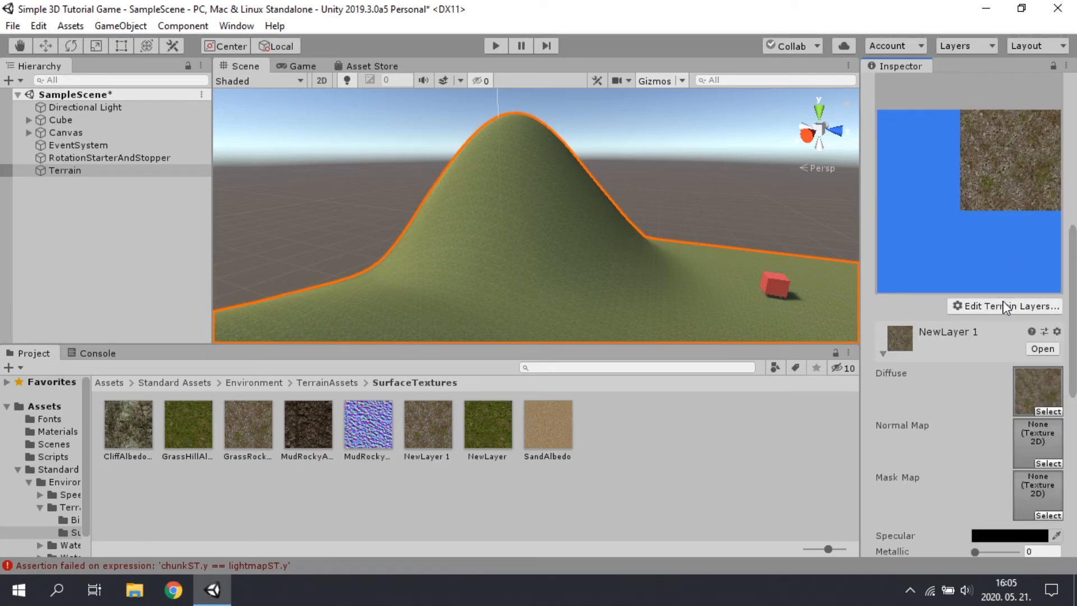
click(1006, 306)
click(990, 312)
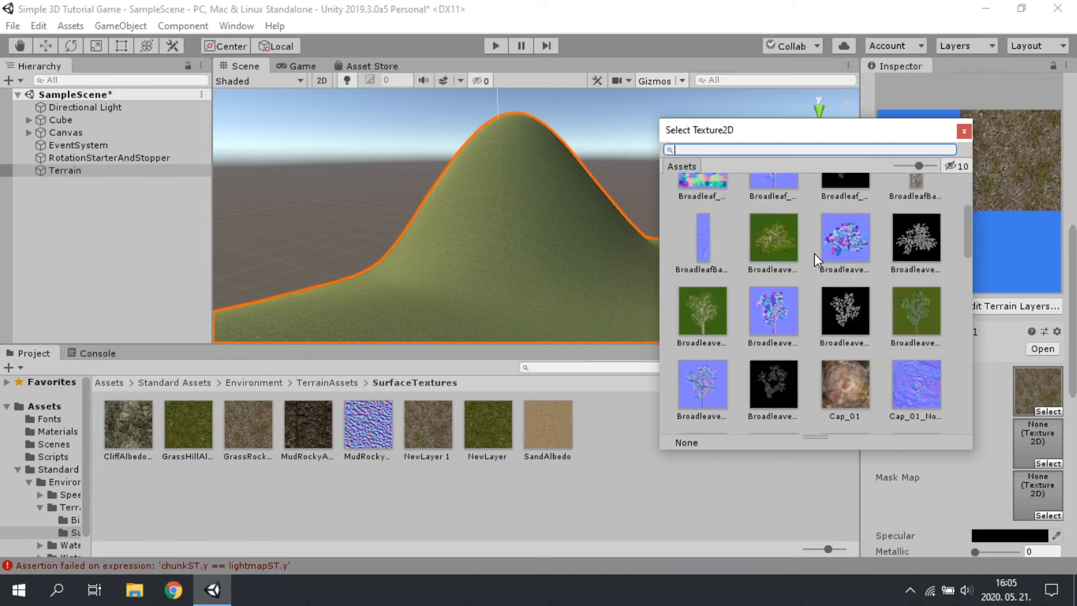
scroll(825, 263, down, 3)
click(856, 362)
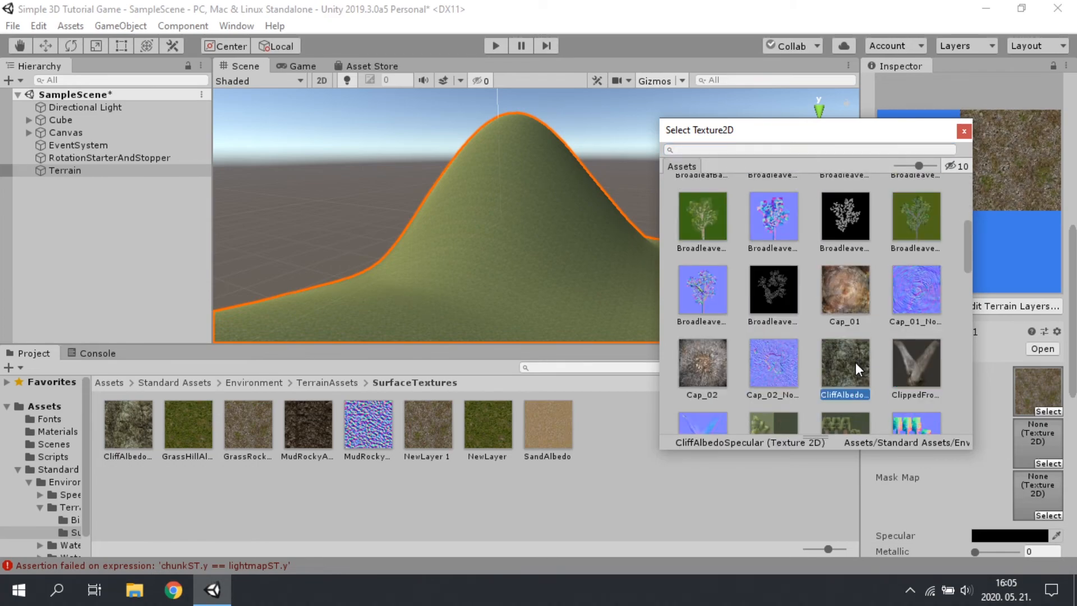
double_click(849, 362)
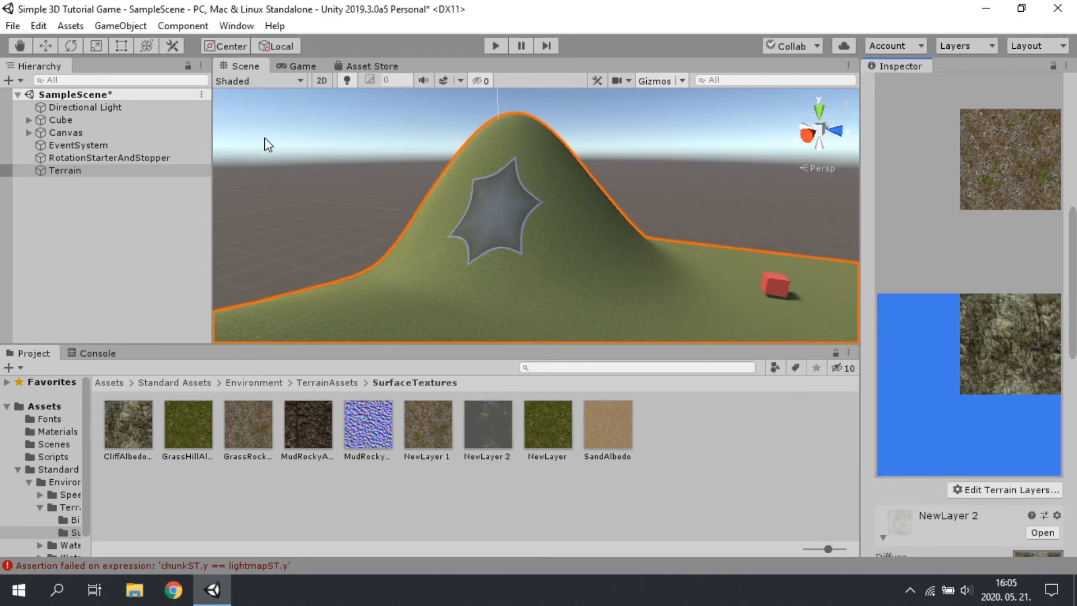
- Paint the cliff layer over the slopes of the rounded hill beside the Cube
mouse_move(492, 201)
mouse_down()
mouse_move(548, 187)
mouse_move(475, 152)
mouse_move(557, 167)
mouse_move(477, 143)
mouse_move(541, 170)
mouse_move(448, 191)
mouse_move(458, 233)
mouse_move(478, 195)
mouse_move(426, 210)
mouse_move(173, 190)
mouse_move(743, 221)
mouse_move(615, 247)
mouse_move(657, 275)
mouse_move(687, 265)
mouse_move(517, 180)
mouse_move(495, 211)
mouse_move(834, 253)
mouse_up()
scroll(543, 170, up, 1)
scroll(553, 167, up, 1)
- Examine the cliff-painted hill up close and survey the surrounding terrain around to the tall spires
click(24, 45)
right_drag(834, 253, 911, 244)
scroll(548, 234, down, 5)
drag(533, 231, 585, 298)
scroll(615, 293, down, 3)
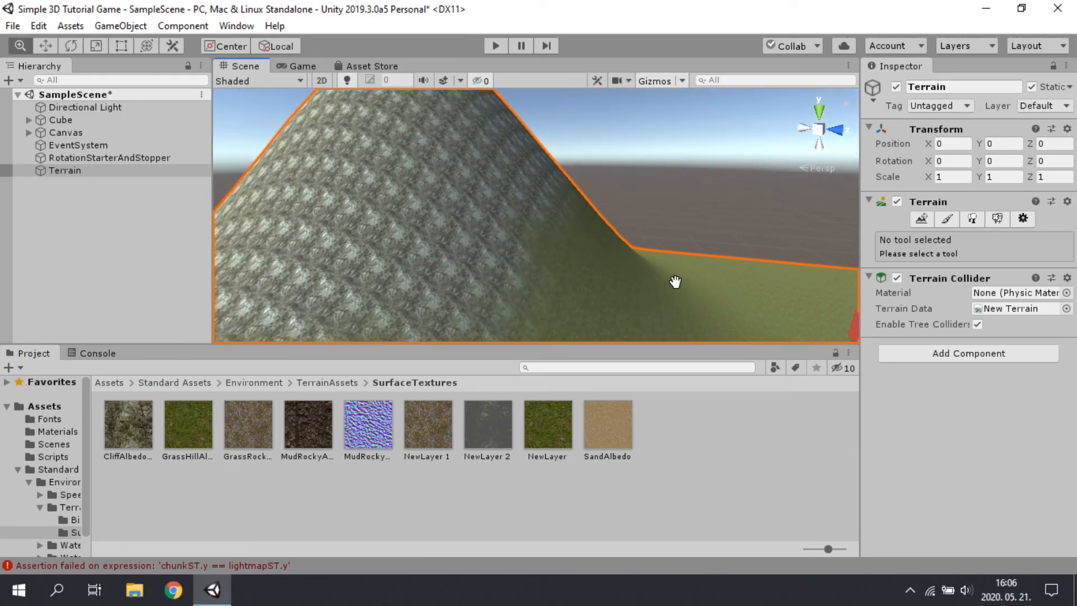
drag(637, 255, 666, 256)
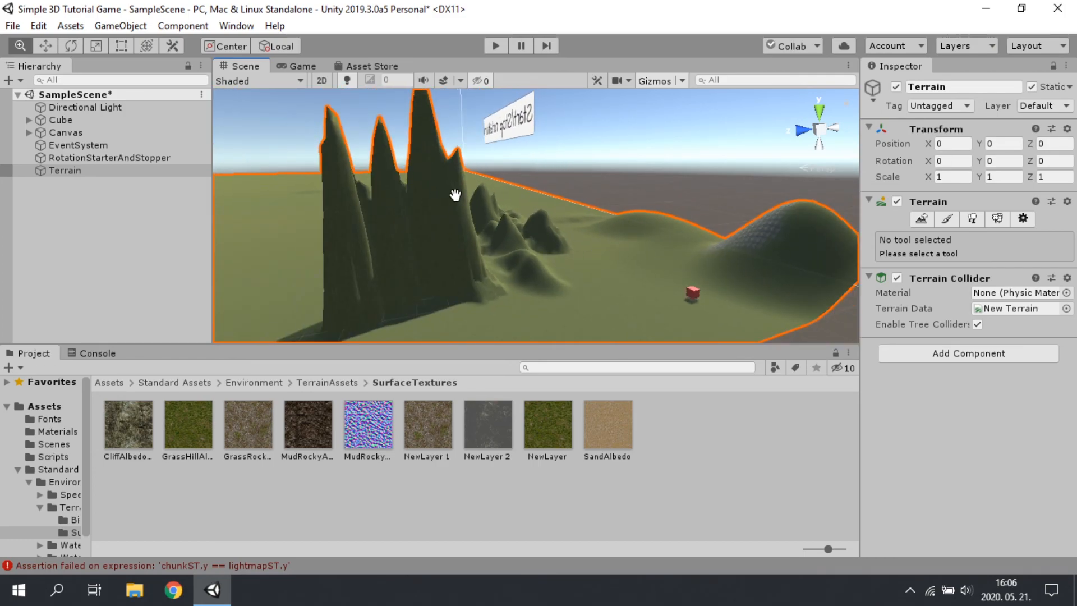